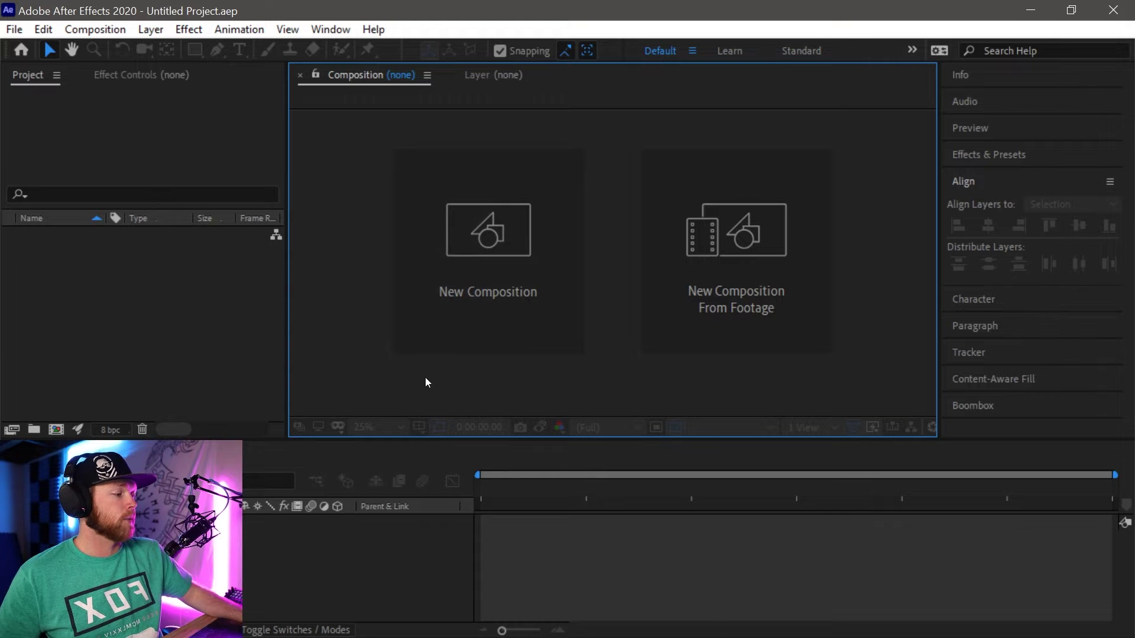
# Create a 1920 × 1080, 60 fps, four-second composition named Blue Circles with a black background.
pyautogui.click(484, 257)
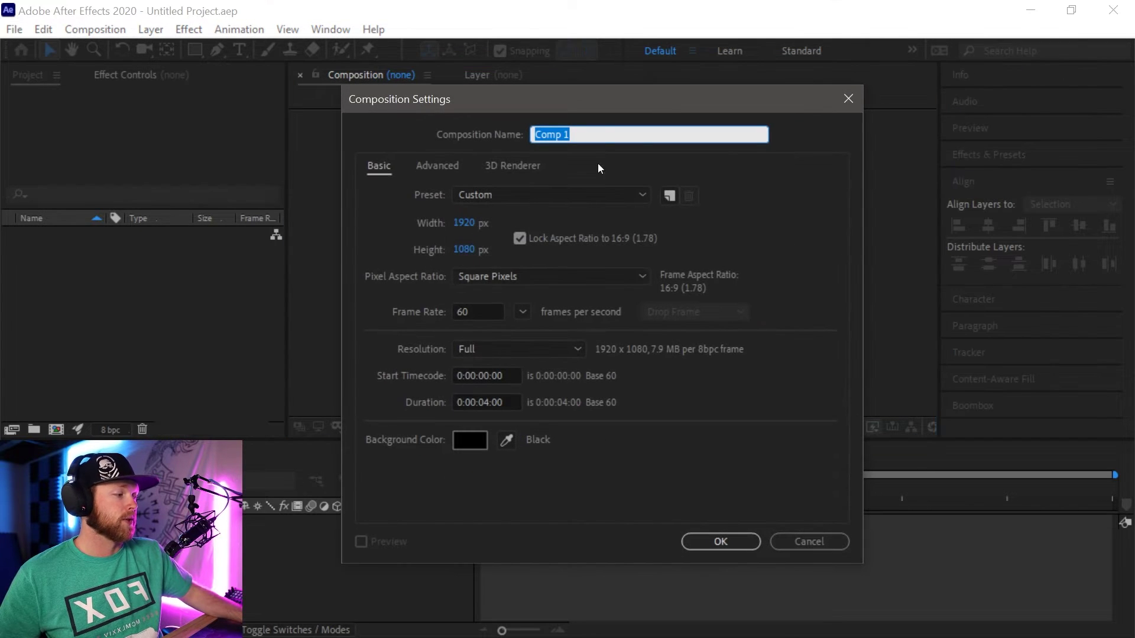
pyautogui.write('Blue Circles')
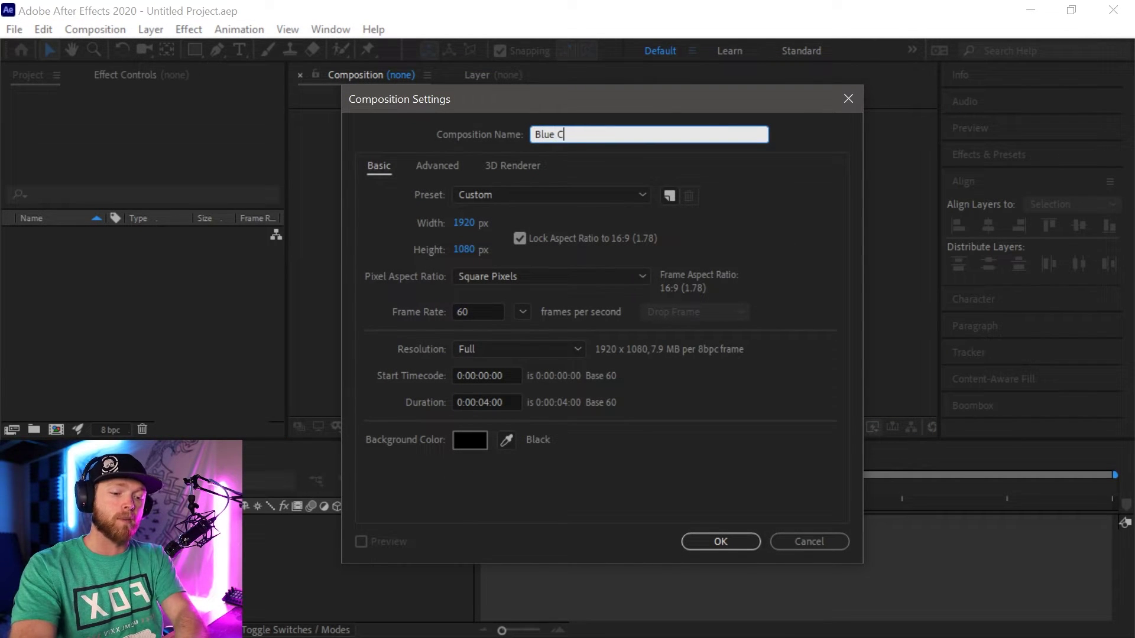
pyautogui.click(387, 247)
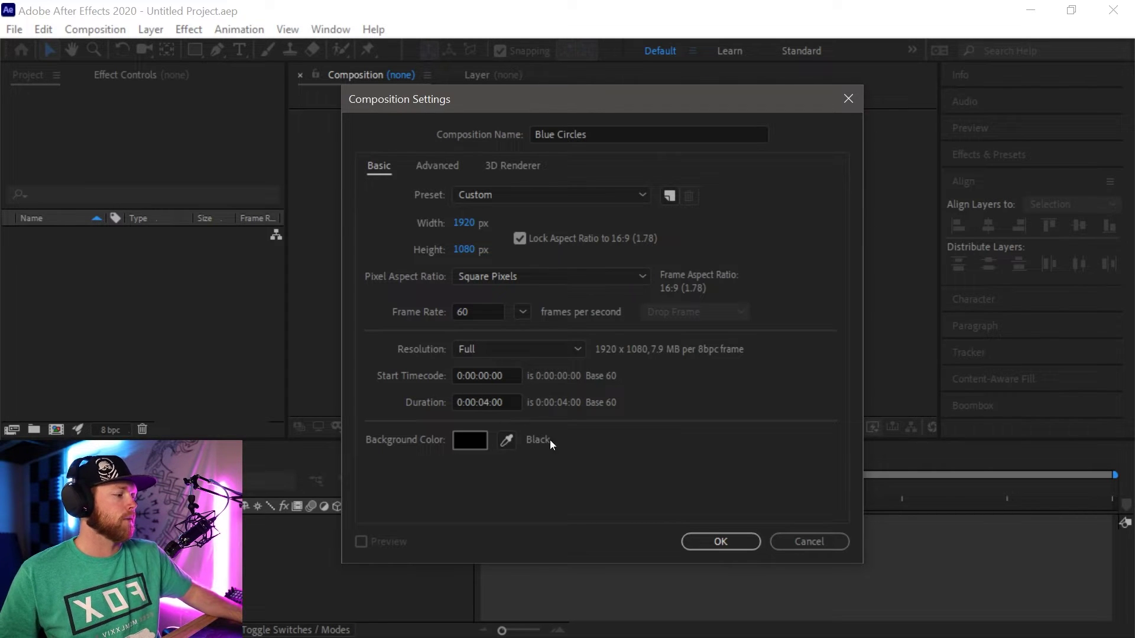
pyautogui.click(718, 540)
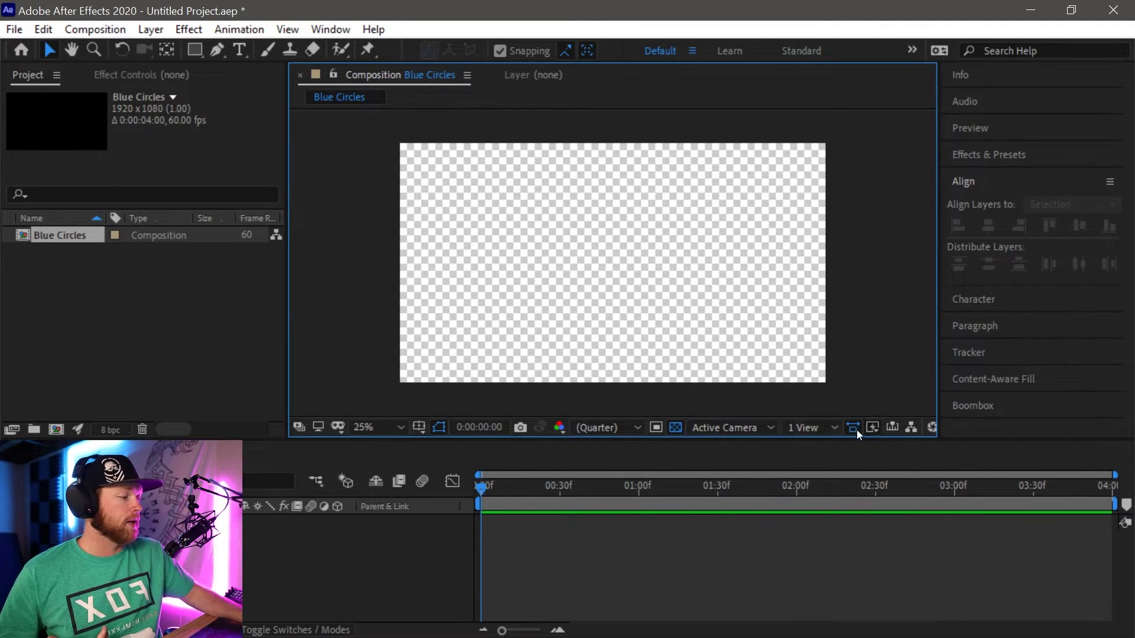
pyautogui.click(675, 428)
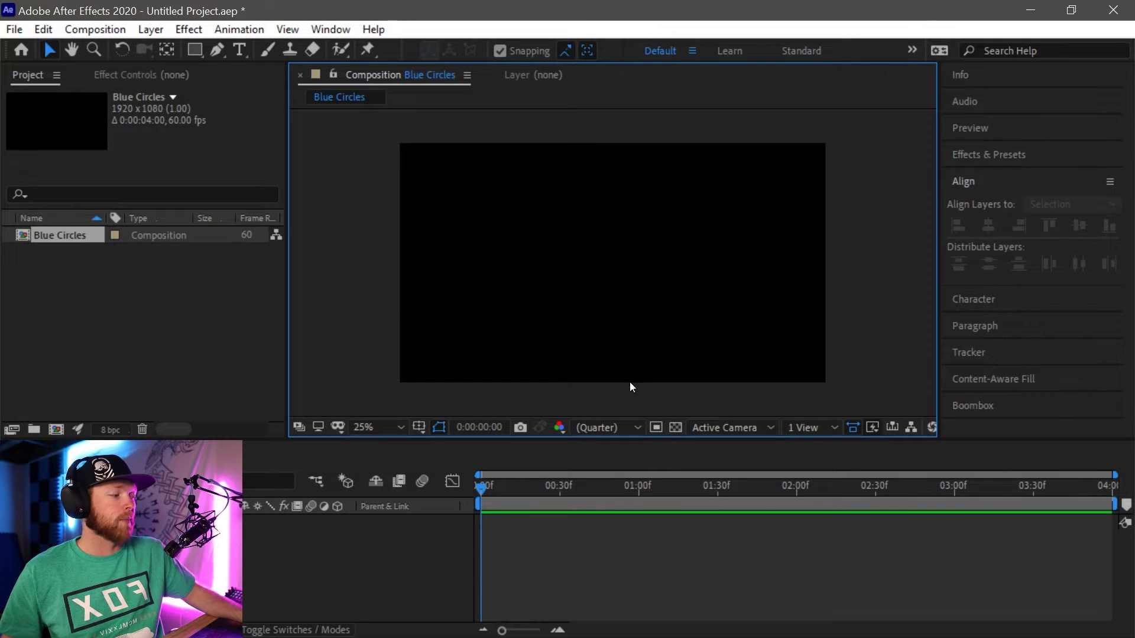
pyautogui.click(677, 428)
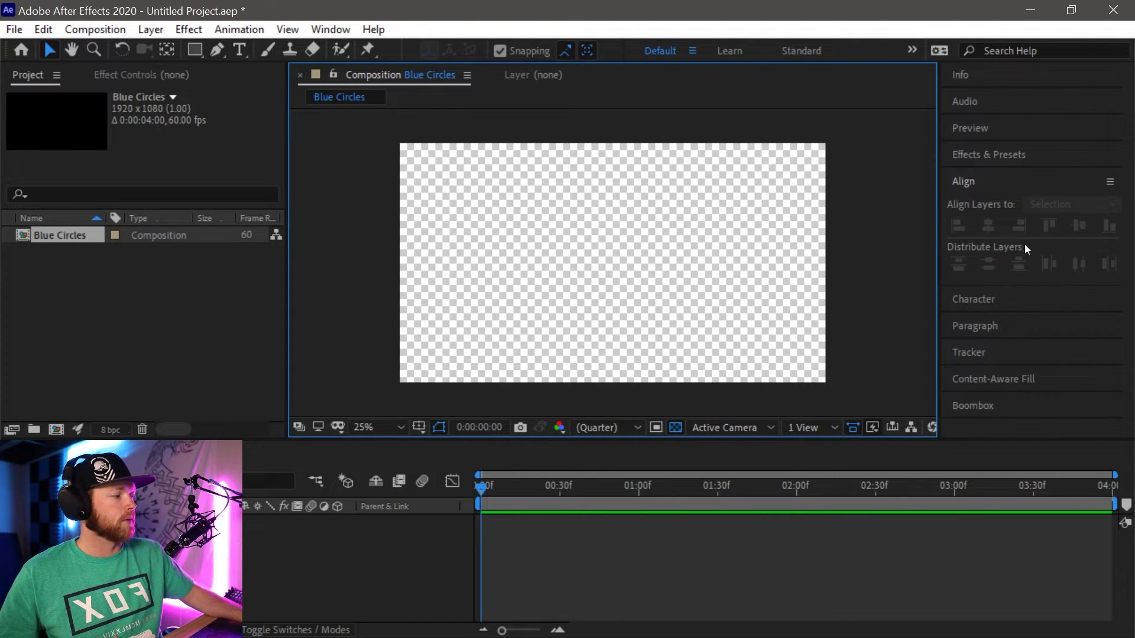
pyautogui.click(995, 299)
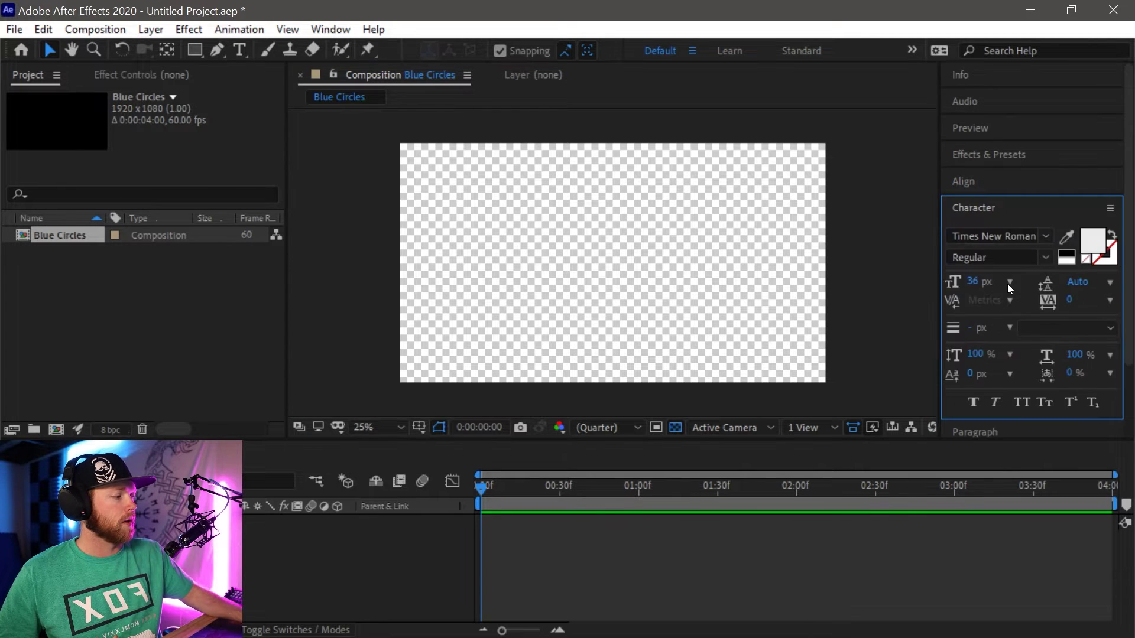
pyautogui.click(992, 345)
pyautogui.click(1032, 352)
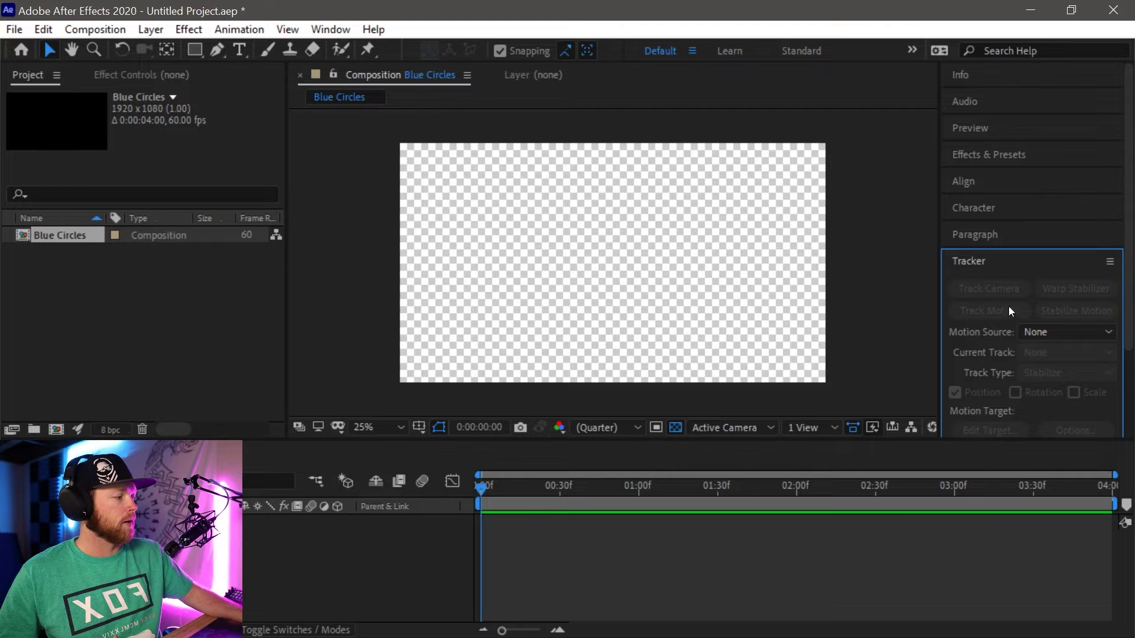
pyautogui.click(978, 183)
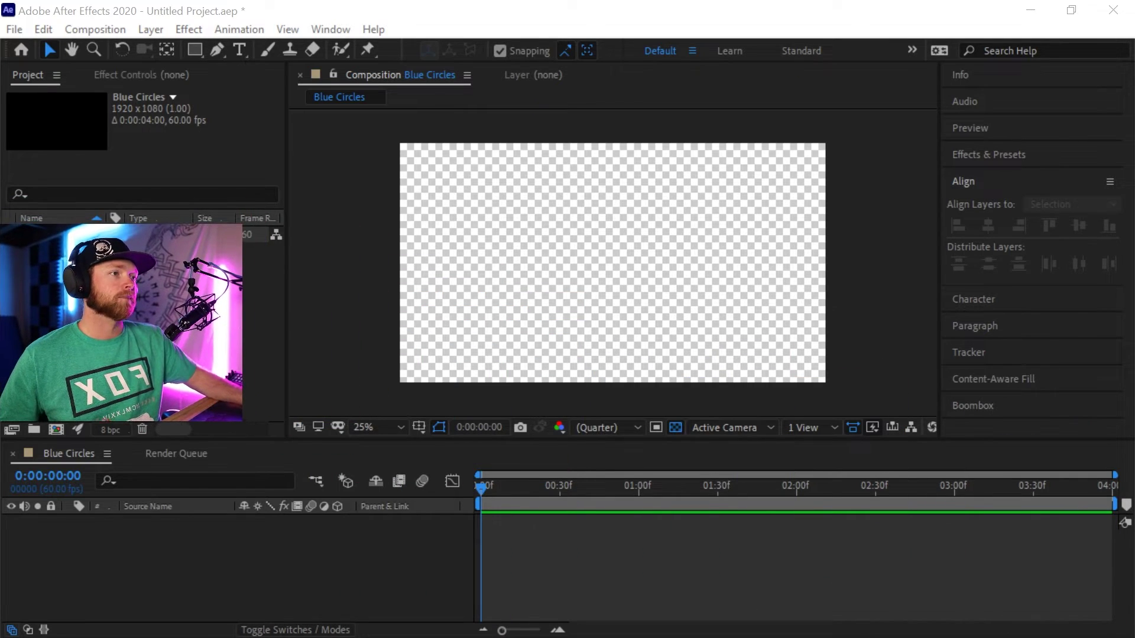
pyautogui.click(147, 585)
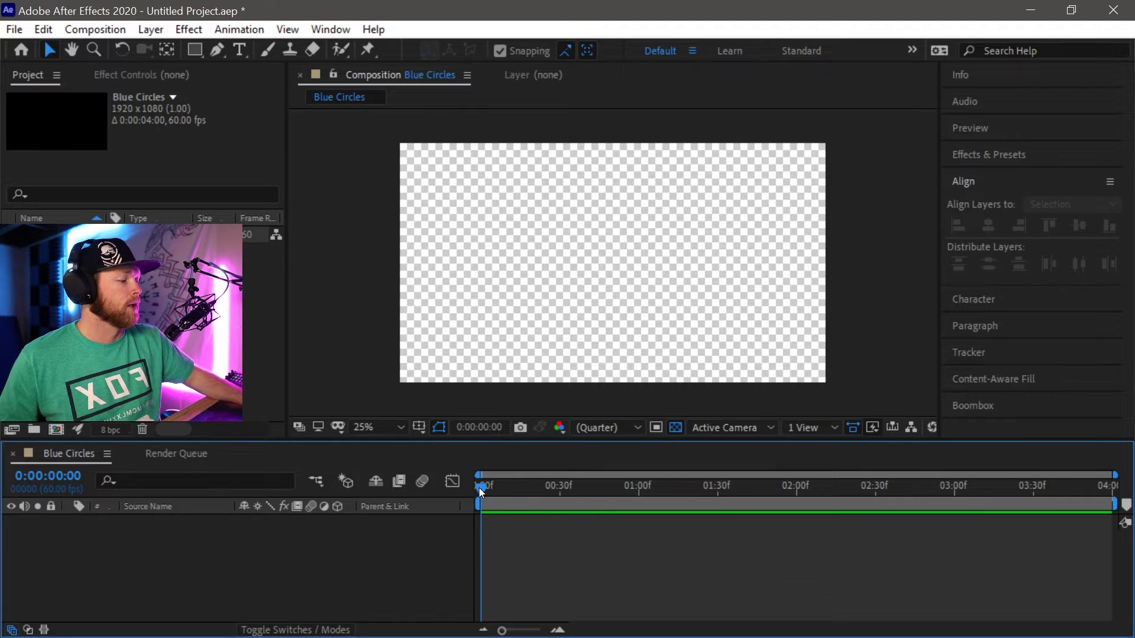
pyautogui.moveTo(480, 487); pyautogui.dragTo(793, 492)
pyautogui.press('Home')
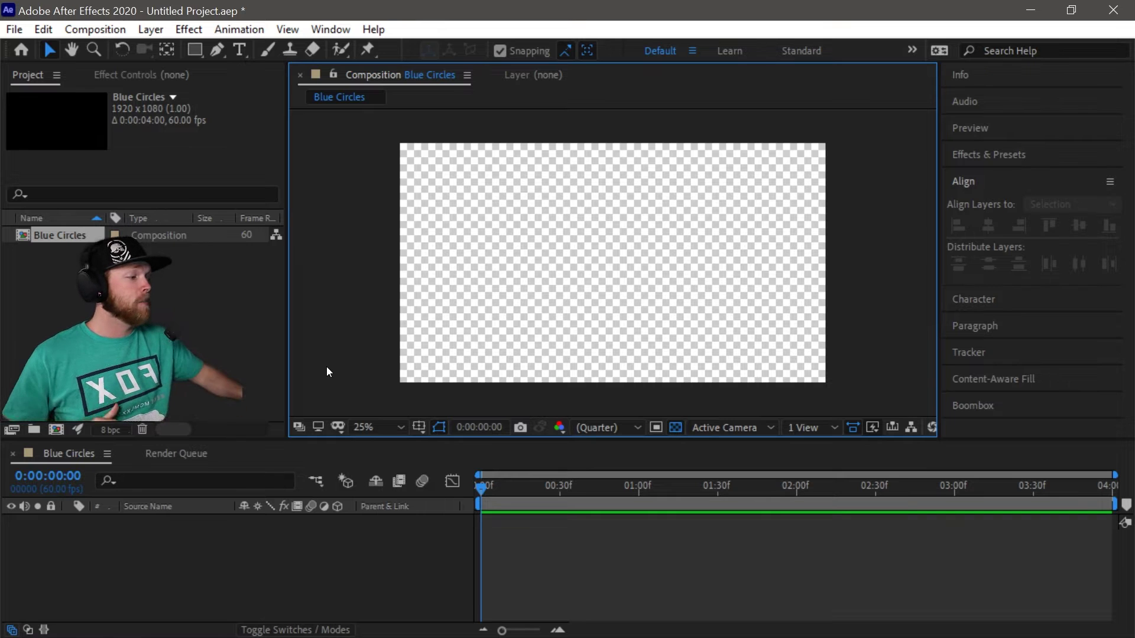
# Draw a circle in the left half of the composition using the Ellipse tool.
pyautogui.click(192, 50)
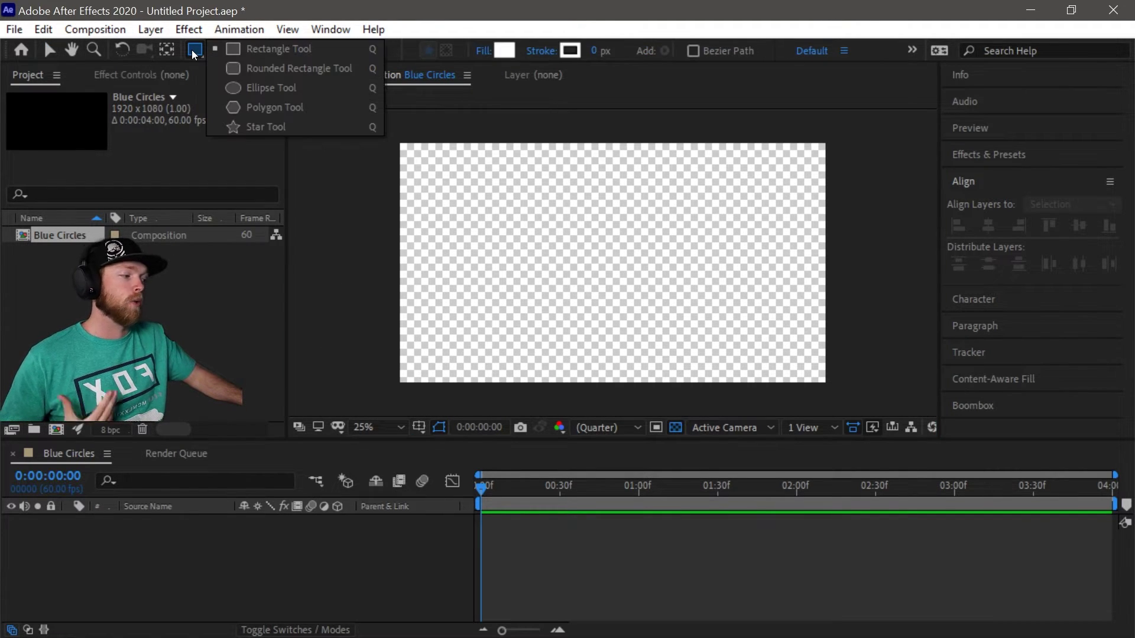
pyautogui.click(267, 88)
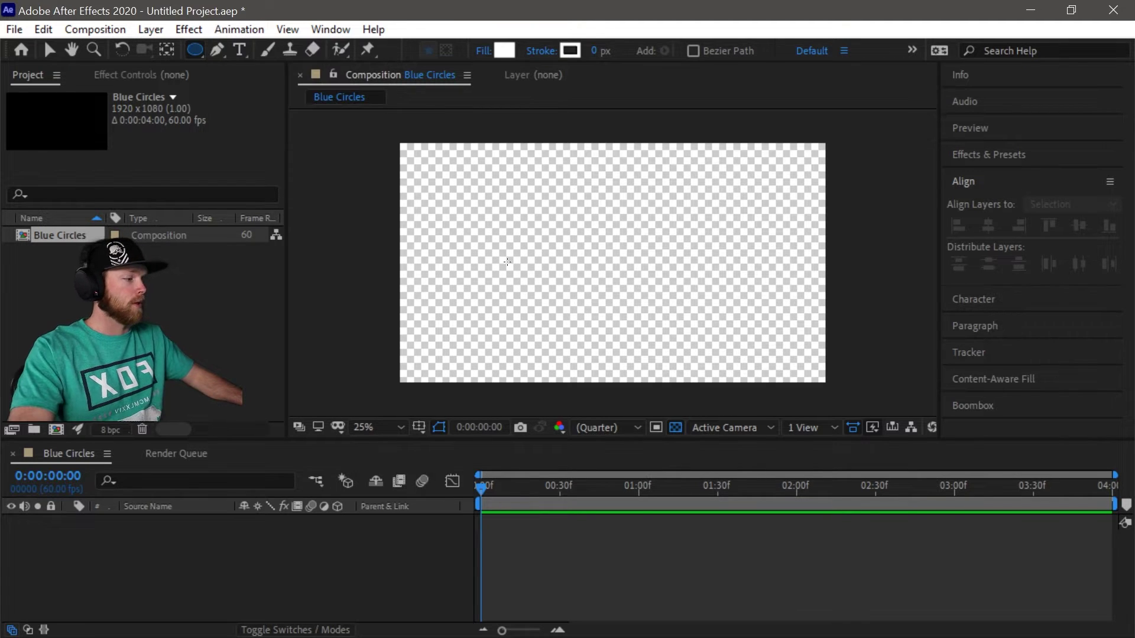
pyautogui.moveTo(440, 207); pyautogui.dragTo(589, 358)
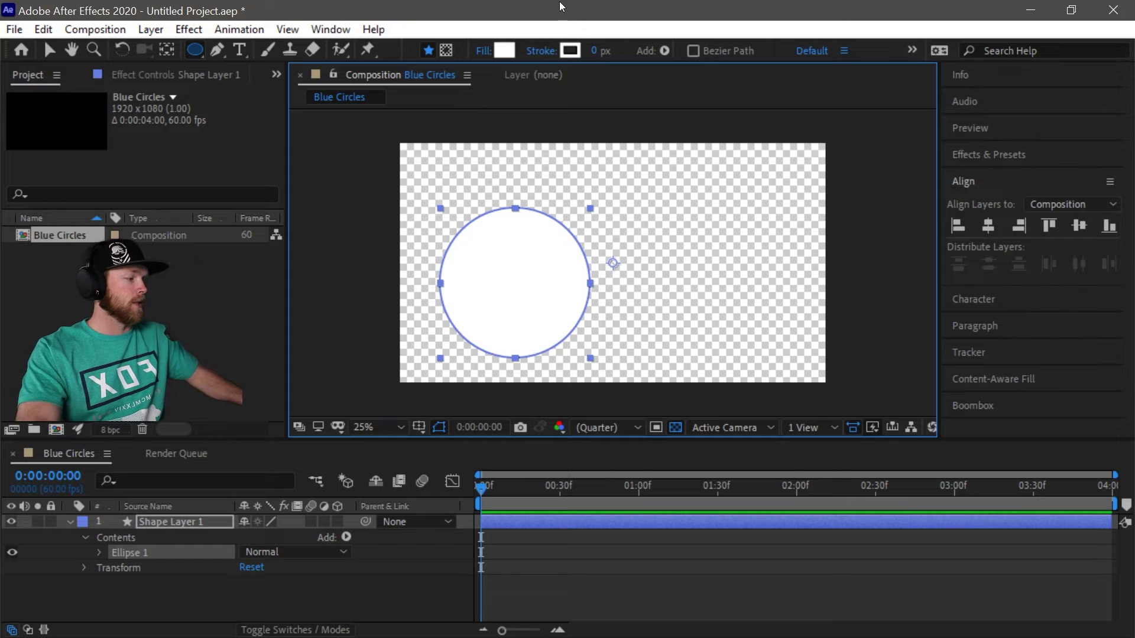
# Set the circle's fill color to red F50000 and move it near the center of the composition.
pyautogui.click(510, 51)
pyautogui.click(329, 269)
pyautogui.moveTo(331, 263); pyautogui.dragTo(346, 225)
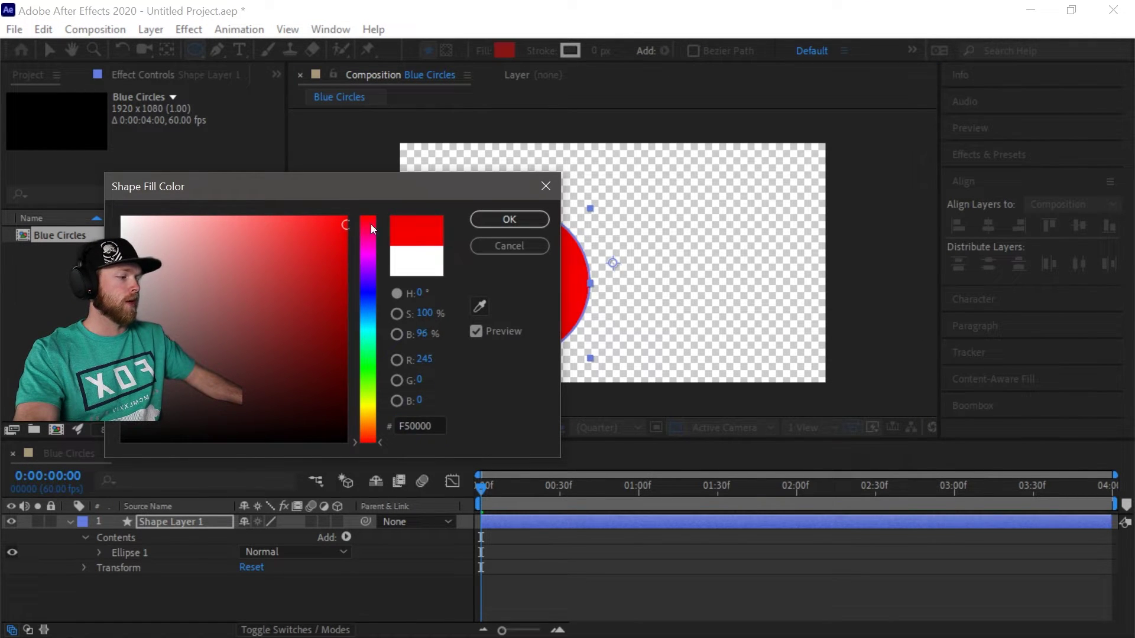
pyautogui.click(533, 220)
pyautogui.moveTo(451, 299); pyautogui.dragTo(557, 287)
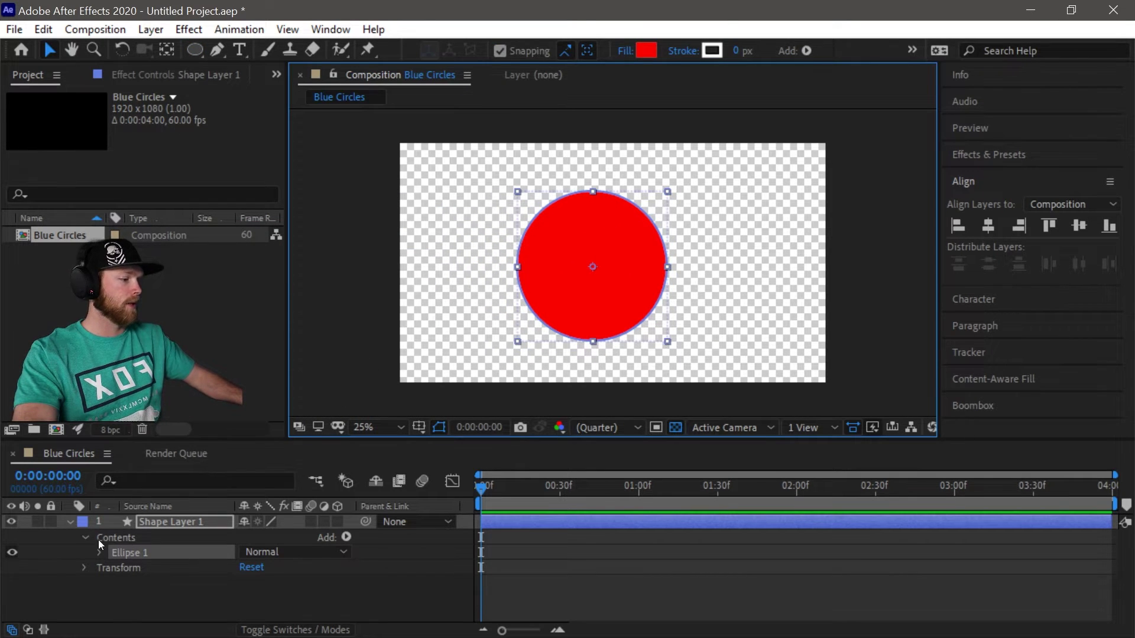
# Set the shape layer's position to 885, 466, its scale to 83% and its rotation to 1°.
pyautogui.click(78, 569)
pyautogui.click(84, 568)
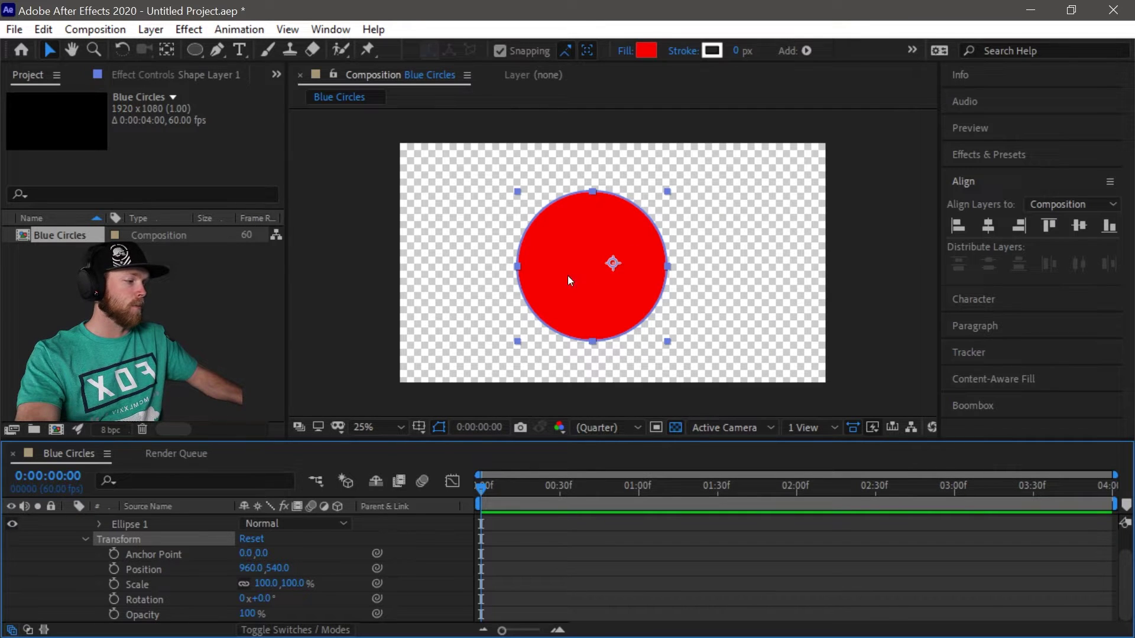
pyautogui.moveTo(253, 569); pyautogui.dragTo(310, 612)
pyautogui.click(148, 599)
pyautogui.click(140, 617)
pyautogui.press('space')
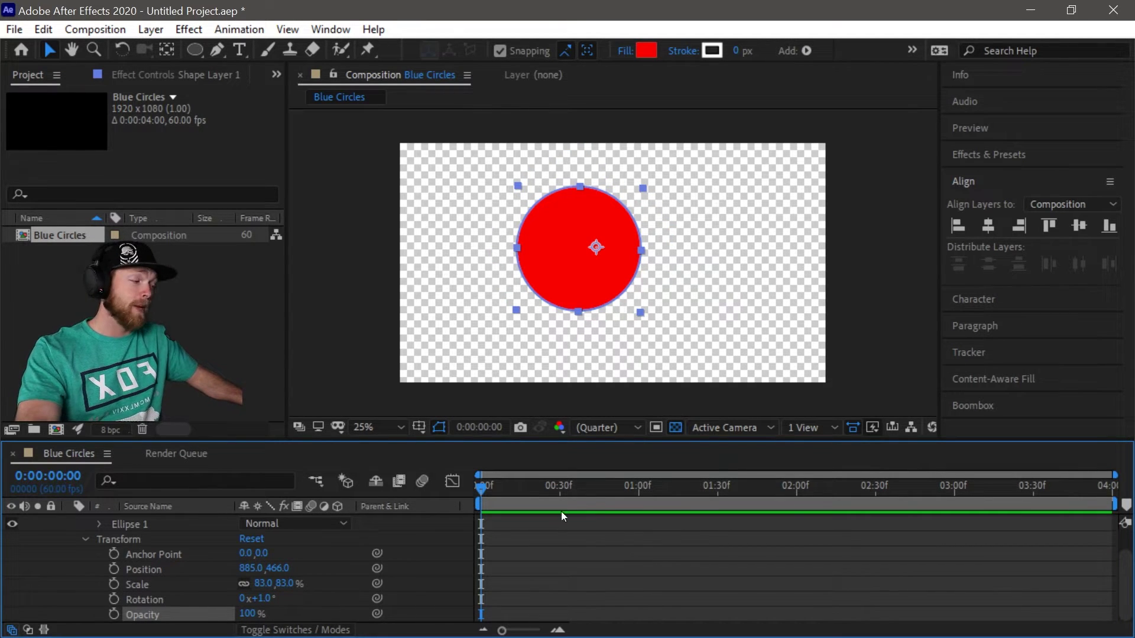
pyautogui.press('space')
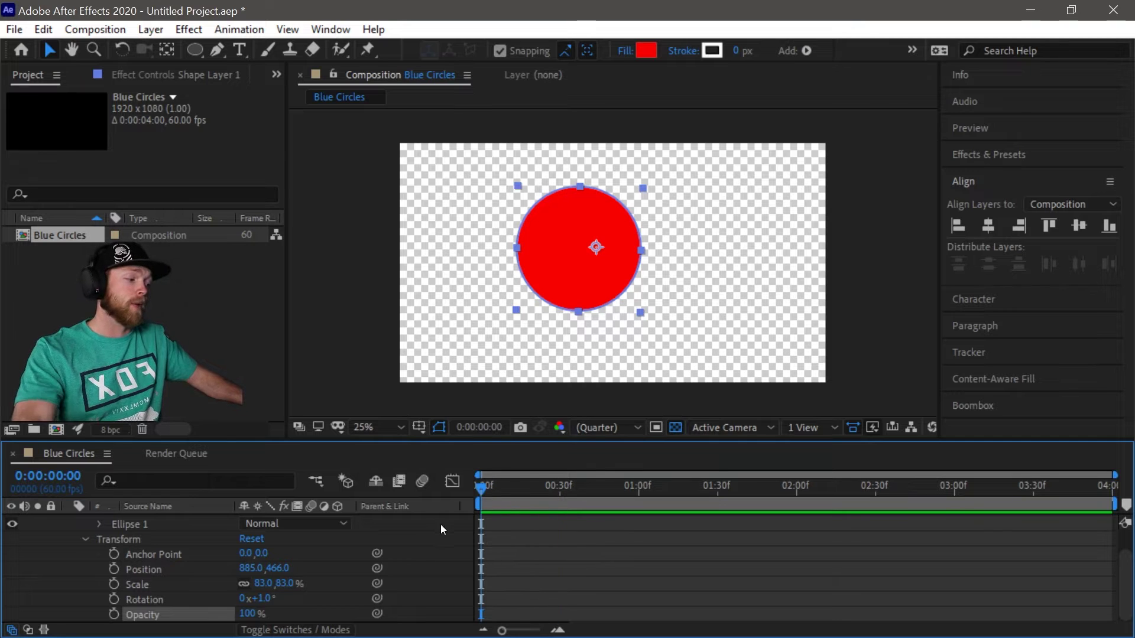
# Keyframe the circle's position at 0 seconds, and move it off the frame to 2342, 466 at 1 second.
pyautogui.click(145, 571)
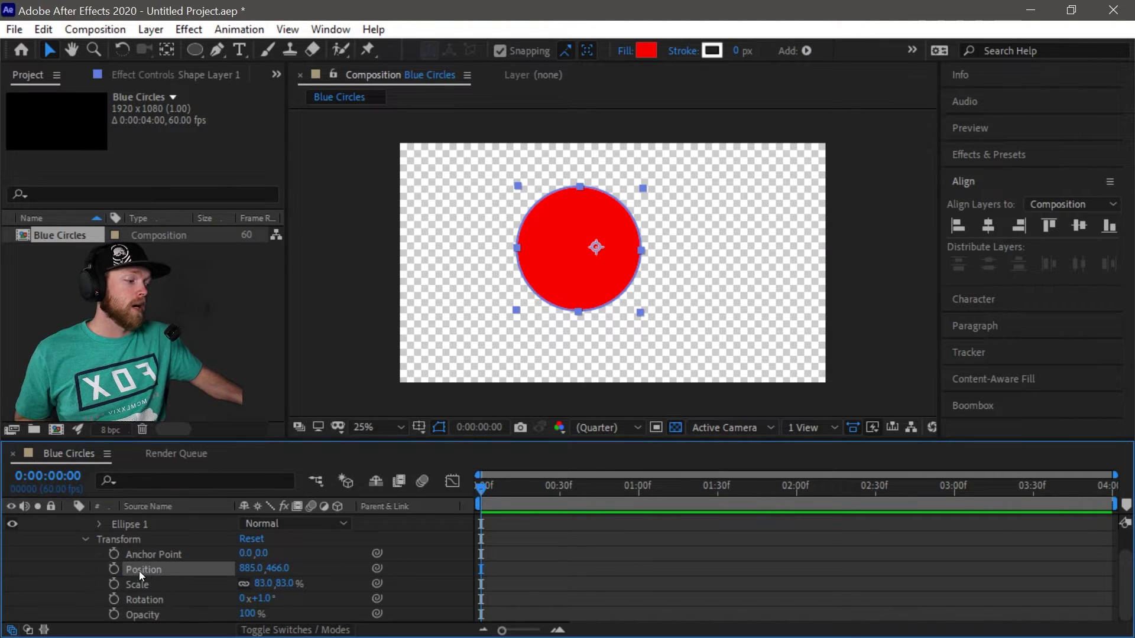
pyautogui.click(114, 569)
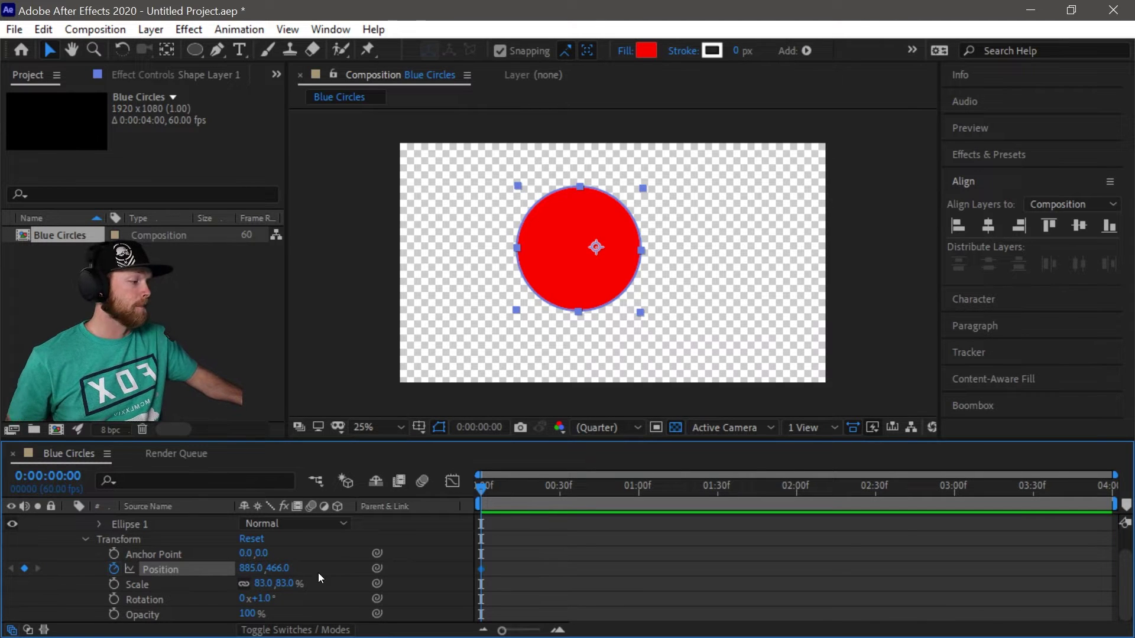
pyautogui.moveTo(480, 488); pyautogui.dragTo(639, 499)
pyautogui.moveTo(249, 569); pyautogui.dragTo(524, 583)
pyautogui.moveTo(269, 570); pyautogui.dragTo(574, 580)
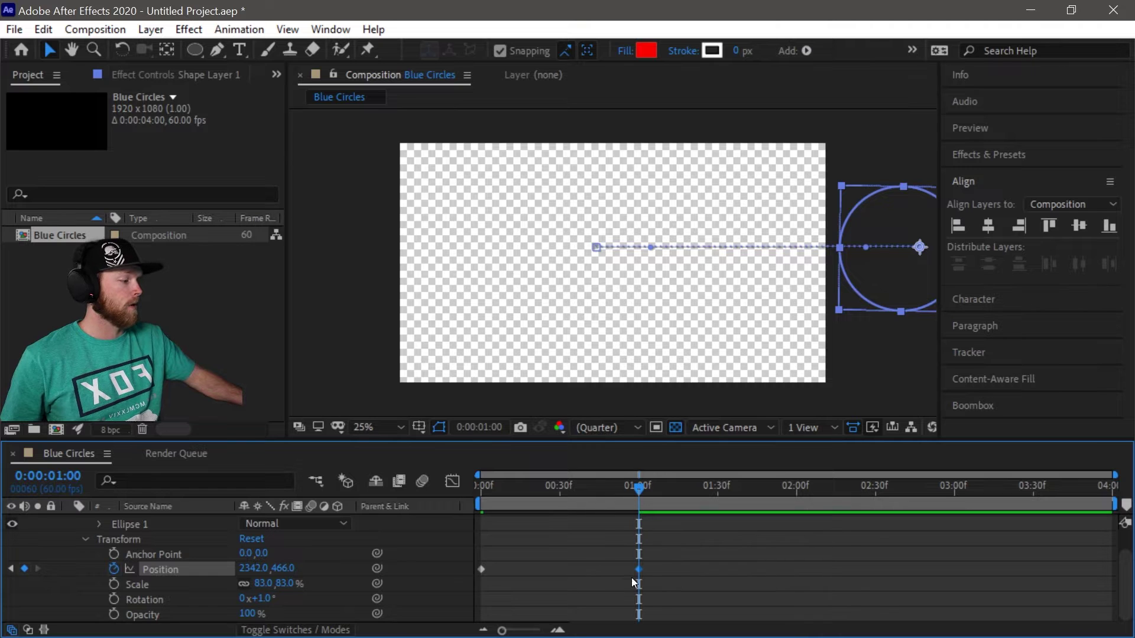
# Preview the circle's position animation from the start of the composition and return to frame 0.
pyautogui.moveTo(637, 487); pyautogui.dragTo(373, 491)
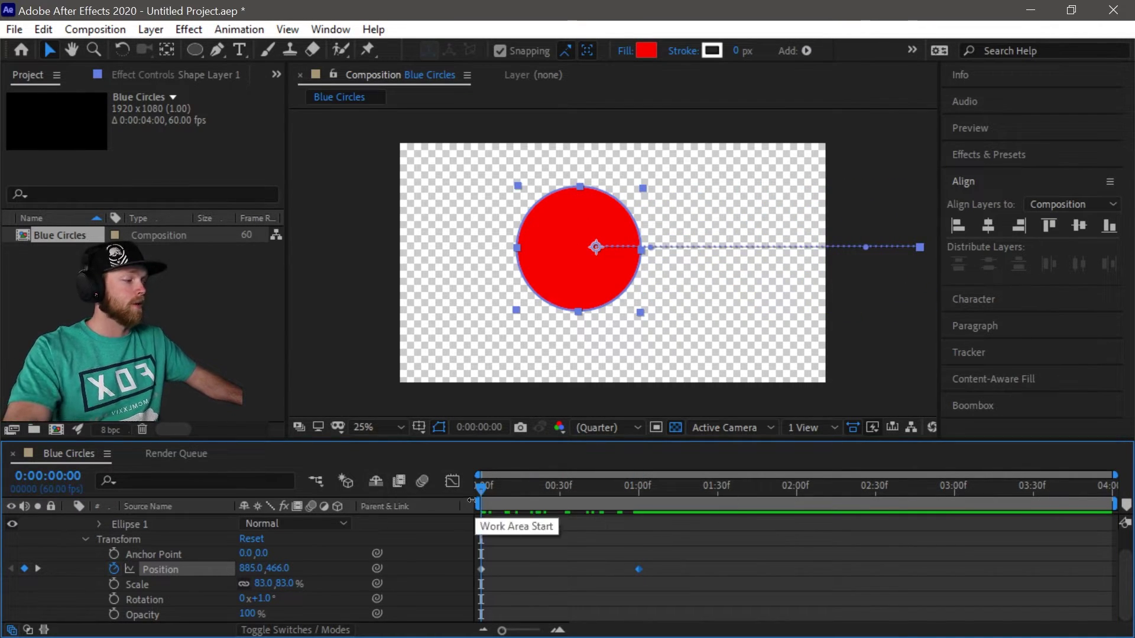
pyautogui.press('space')
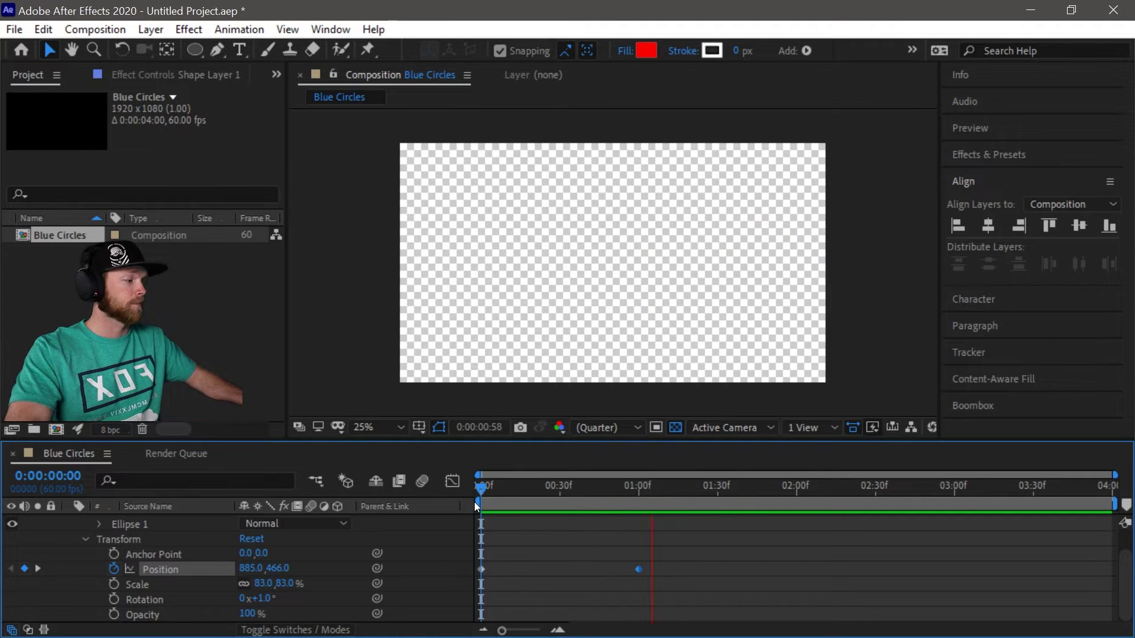
pyautogui.press('space')
pyautogui.moveTo(658, 490); pyautogui.dragTo(443, 502)
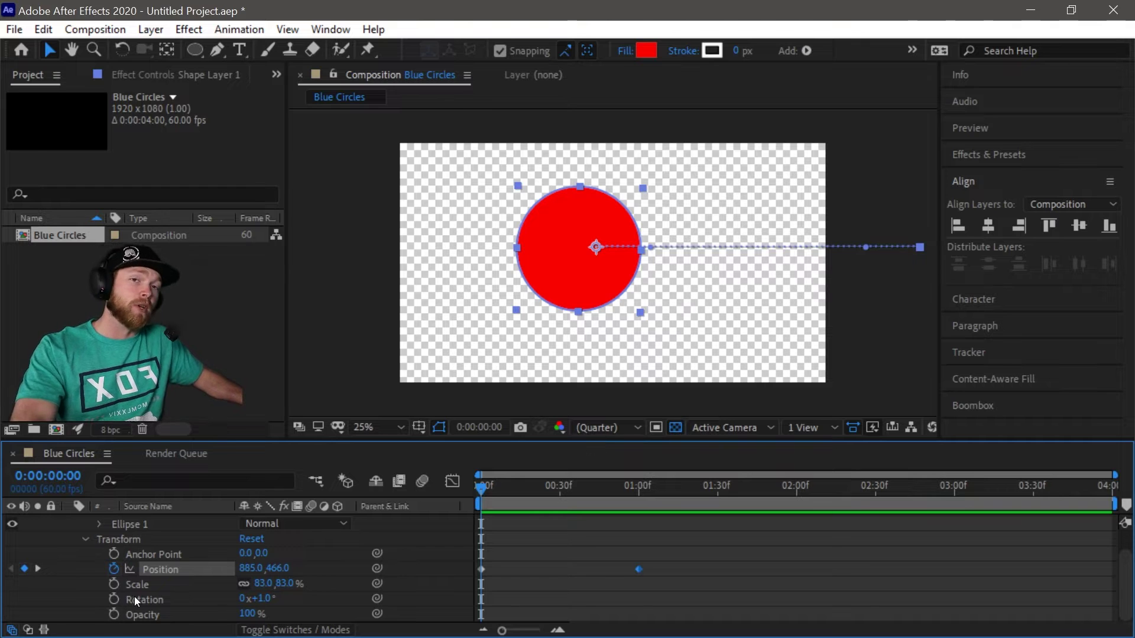
# Animate the circle's scale from a keyframe at 30 frames down to 17% at 1 second, and preview it.
pyautogui.moveTo(482, 488); pyautogui.dragTo(640, 491)
pyautogui.click(113, 584)
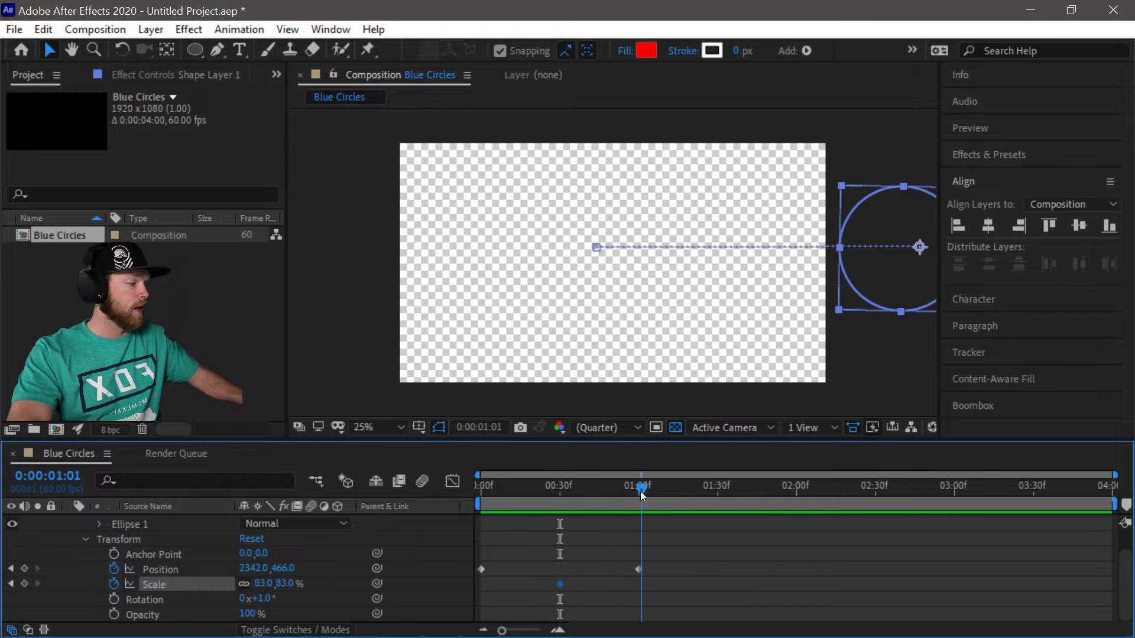
pyautogui.moveTo(263, 583); pyautogui.dragTo(212, 588)
pyautogui.moveTo(621, 486); pyautogui.dragTo(357, 482)
pyautogui.press('space')
pyautogui.press('space')
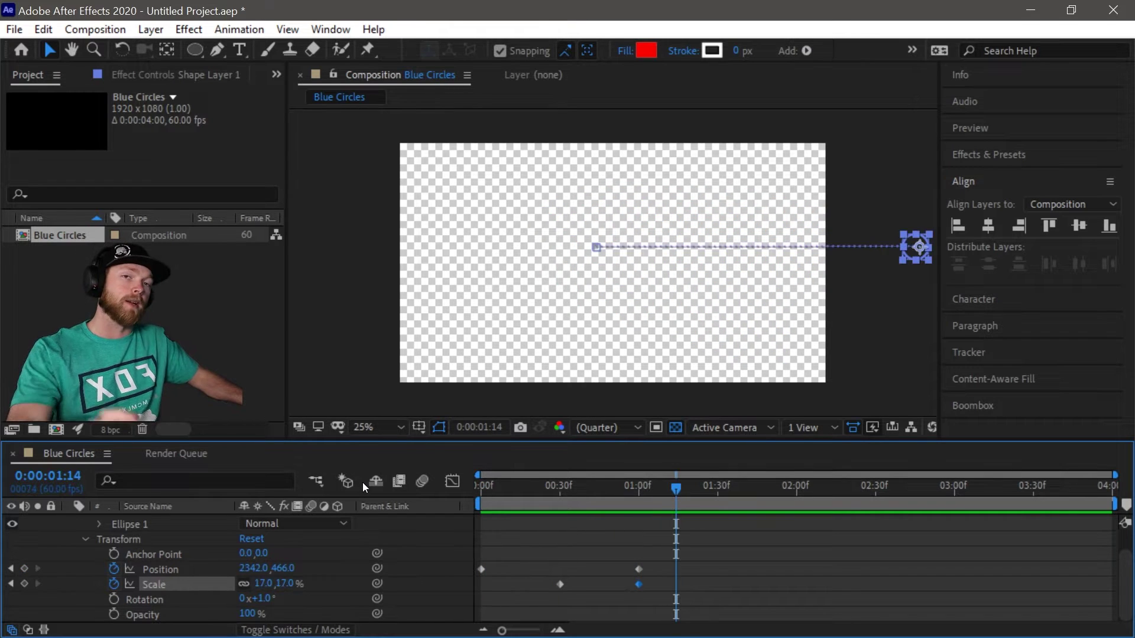
# Delete the shape layer containing the animated red circle.
pyautogui.scroll(2, 139, 518)
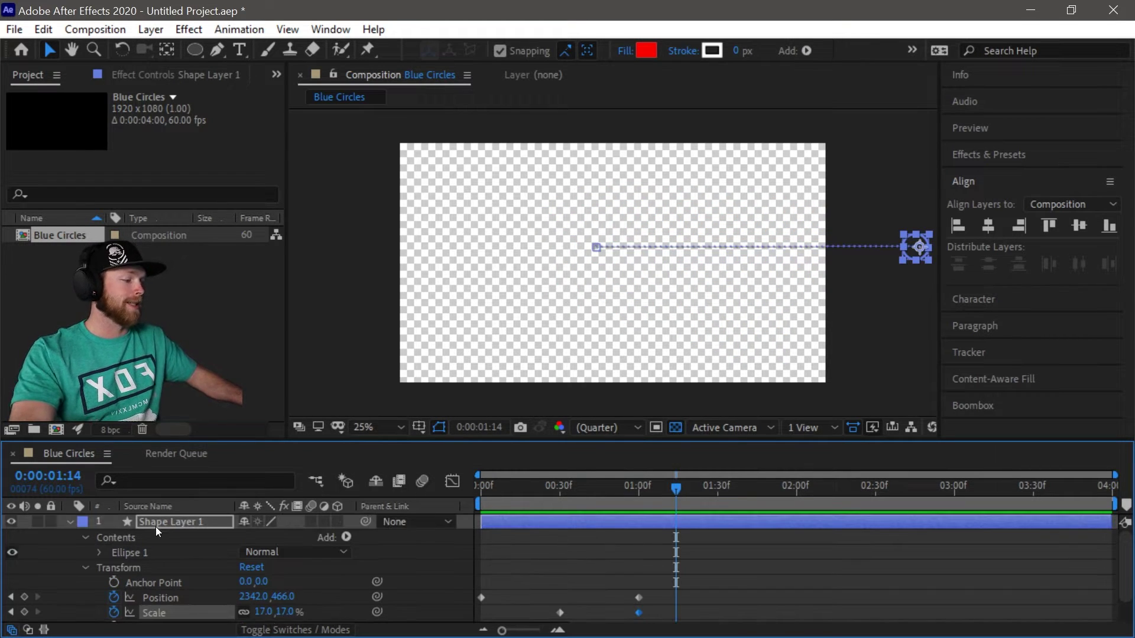
pyautogui.click(152, 521)
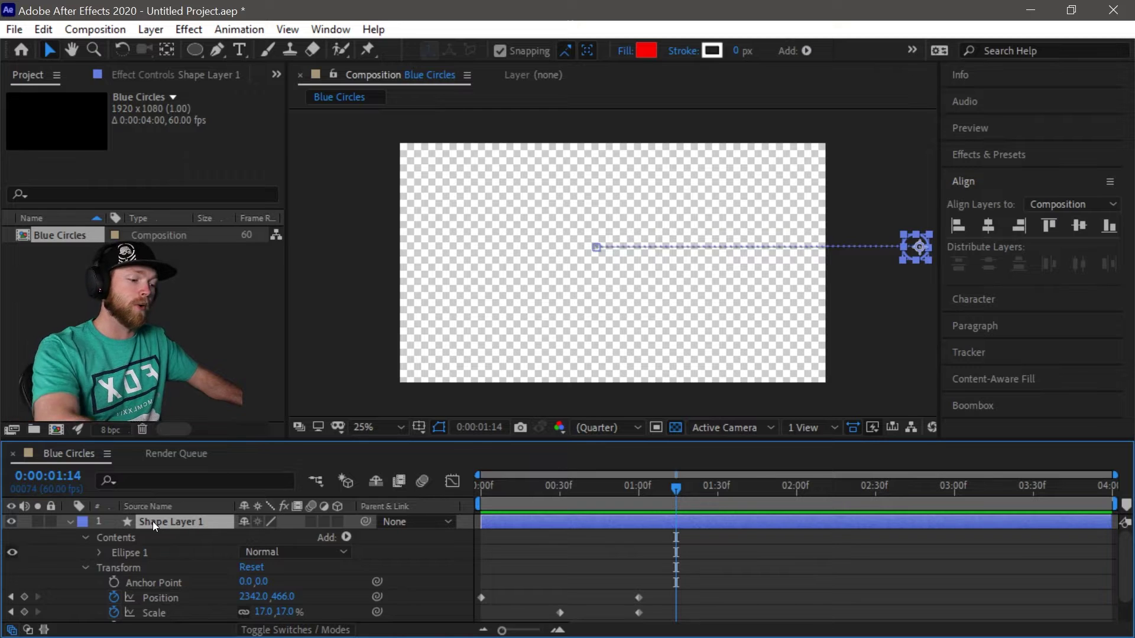
pyautogui.press('Delete')
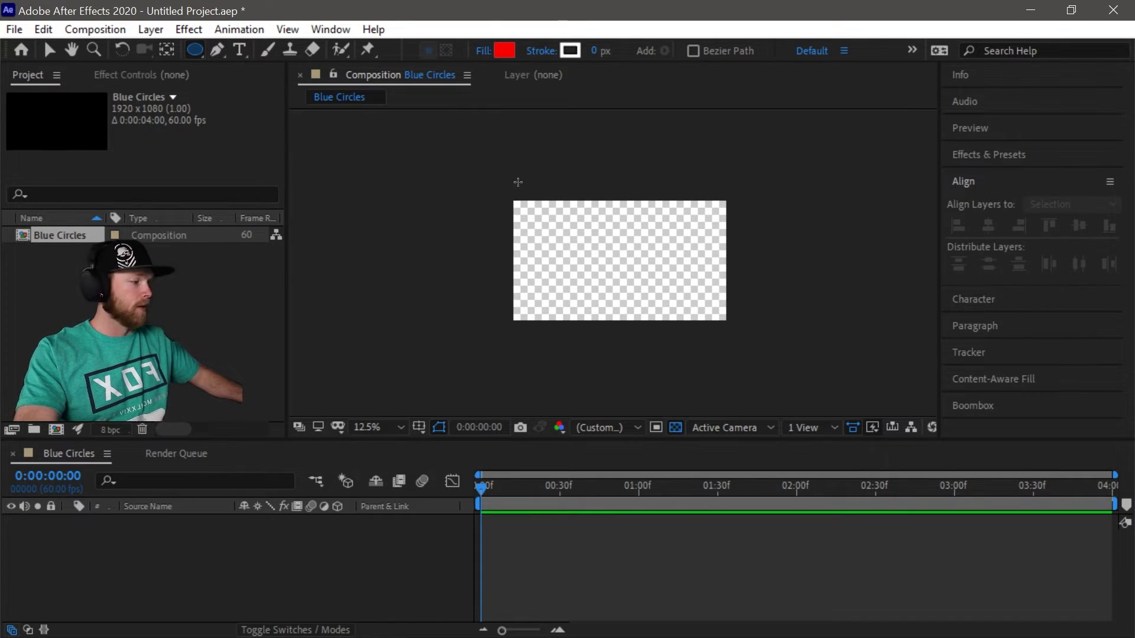
# Draw a red circle larger than the frame and center it horizontally and vertically in the composition.
pyautogui.moveTo(460, 148); pyautogui.dragTo(717, 299)
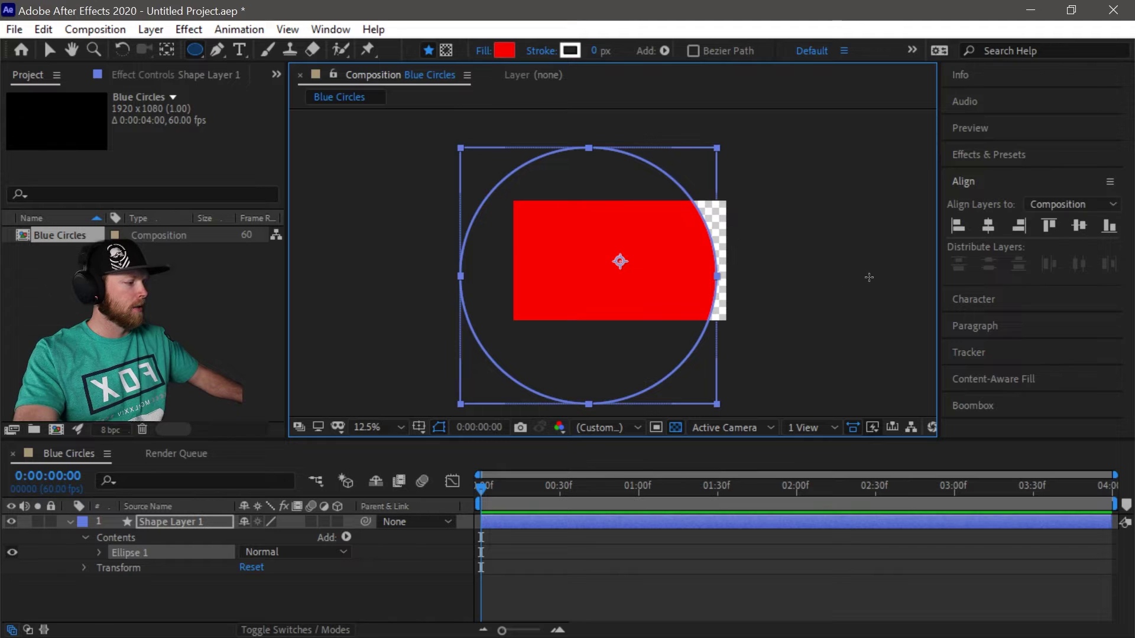
pyautogui.click(987, 227)
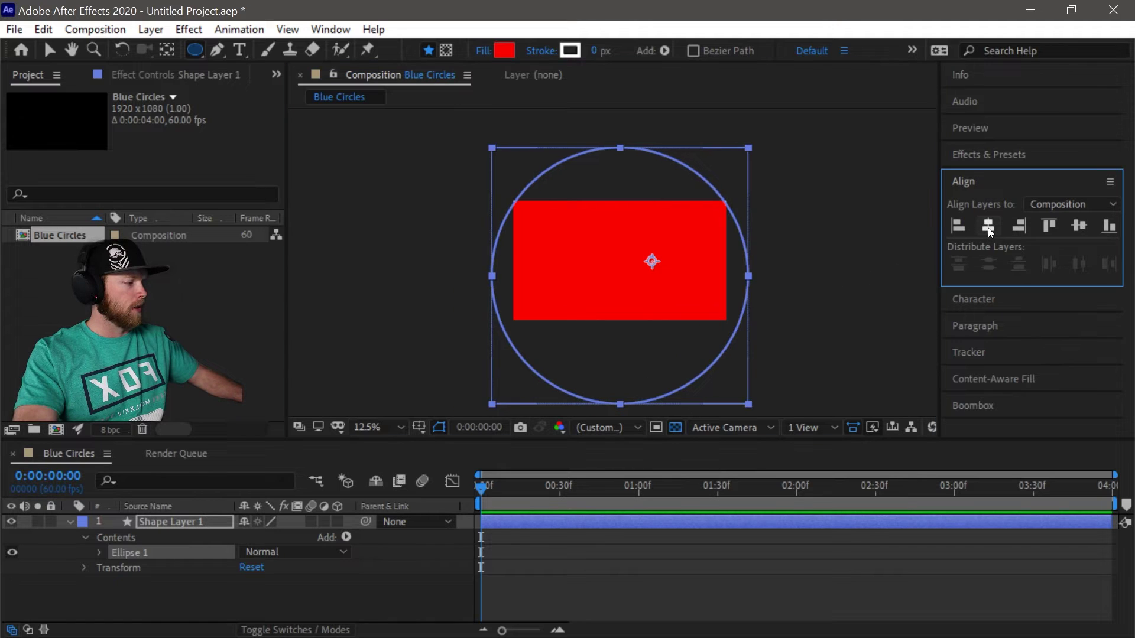
pyautogui.click(1074, 227)
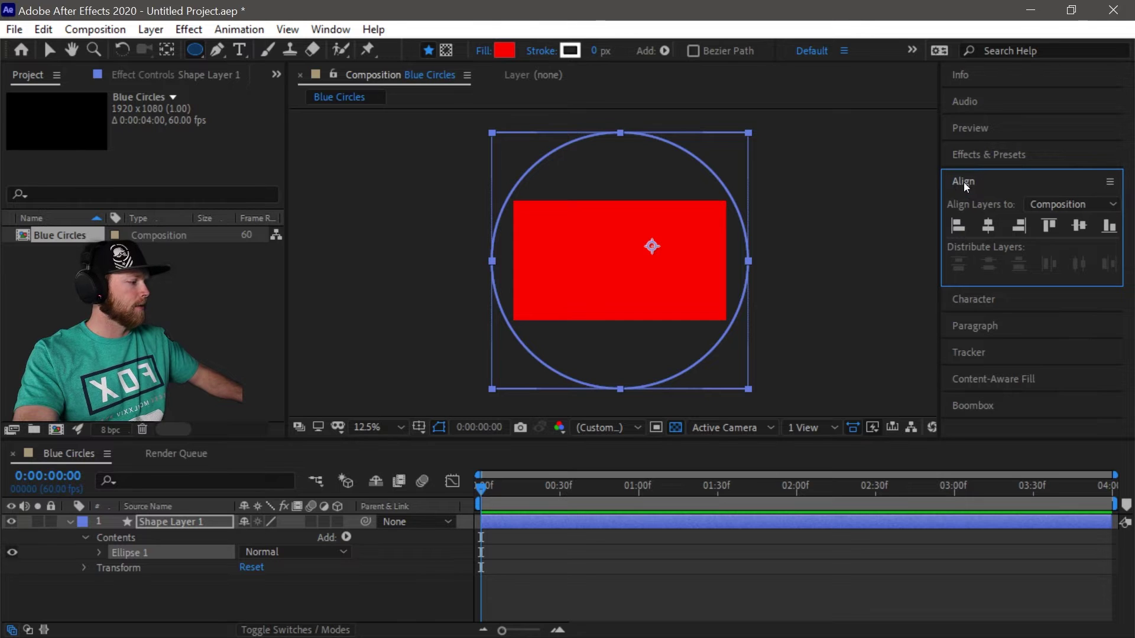
pyautogui.press('.')
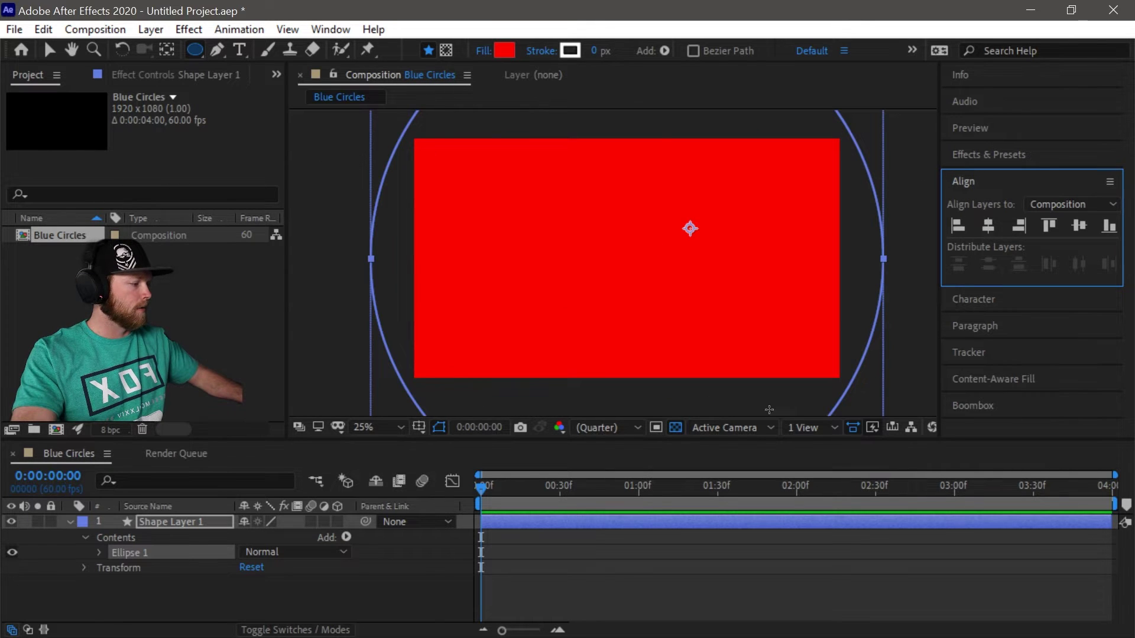
pyautogui.press(',')
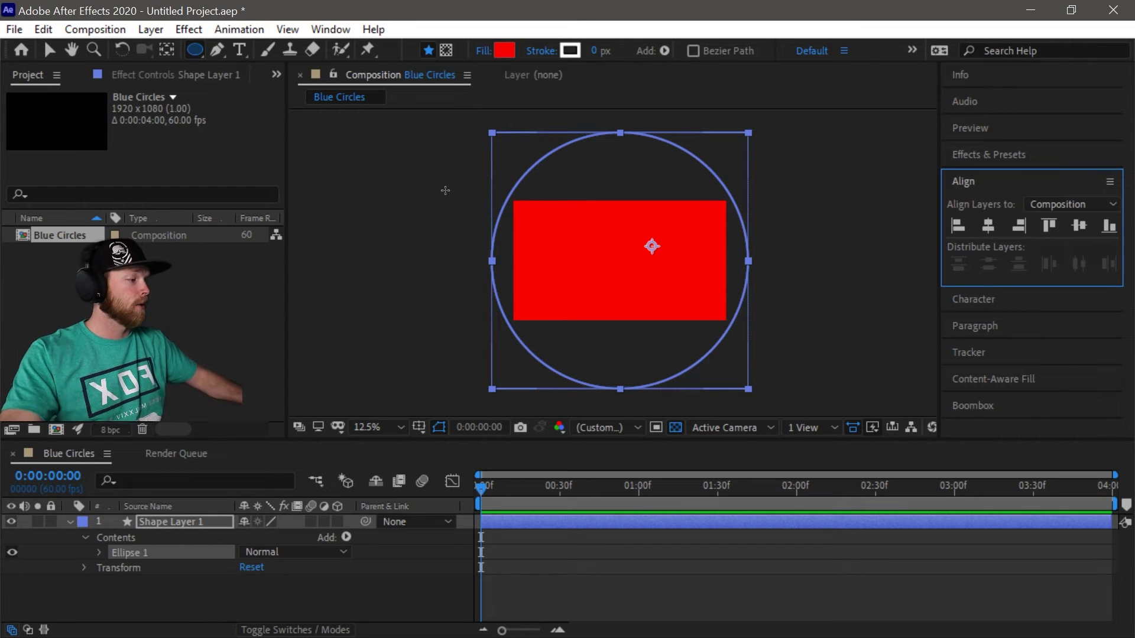
# Draw a circular mask over the red circle, matching its outline, and invert the mask.
pyautogui.click(448, 49)
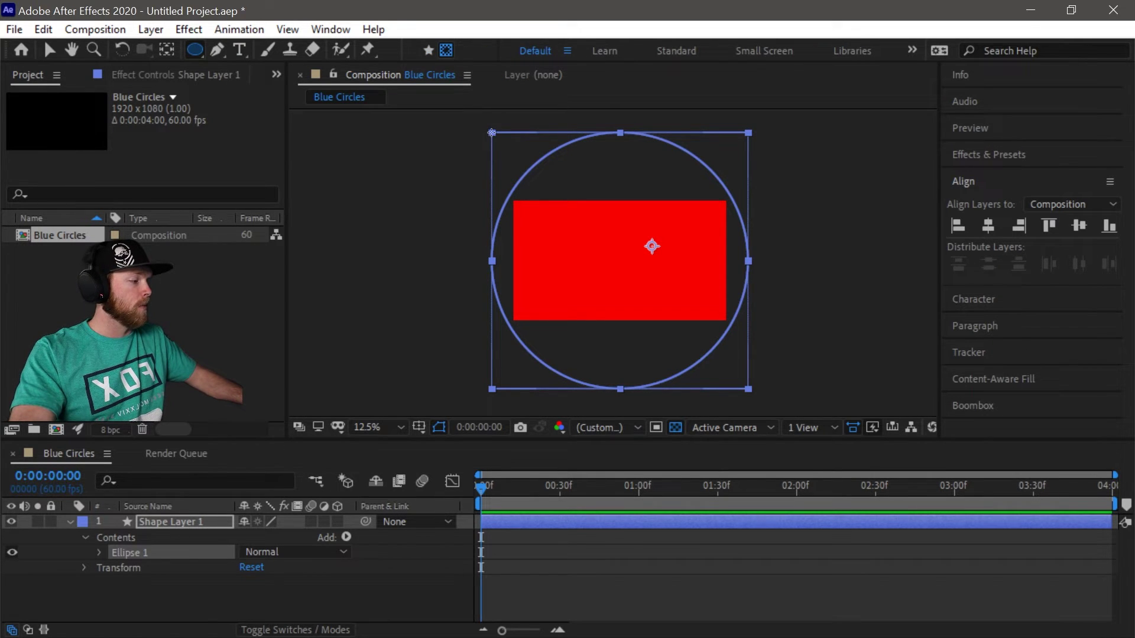
pyautogui.moveTo(492, 132); pyautogui.dragTo(747, 313)
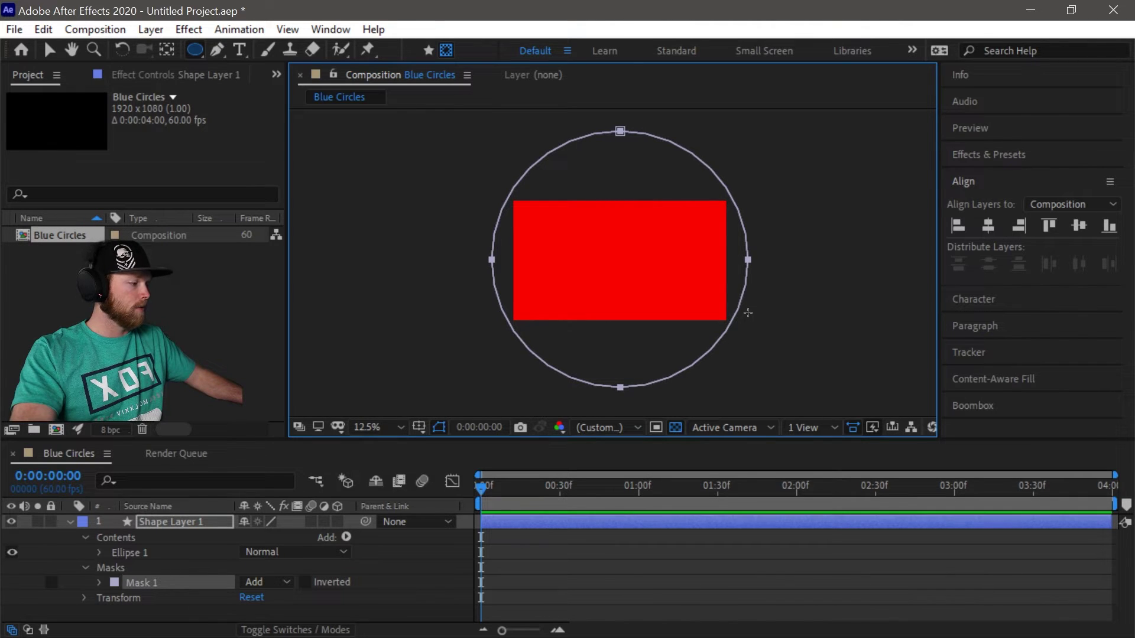
pyautogui.click(981, 252)
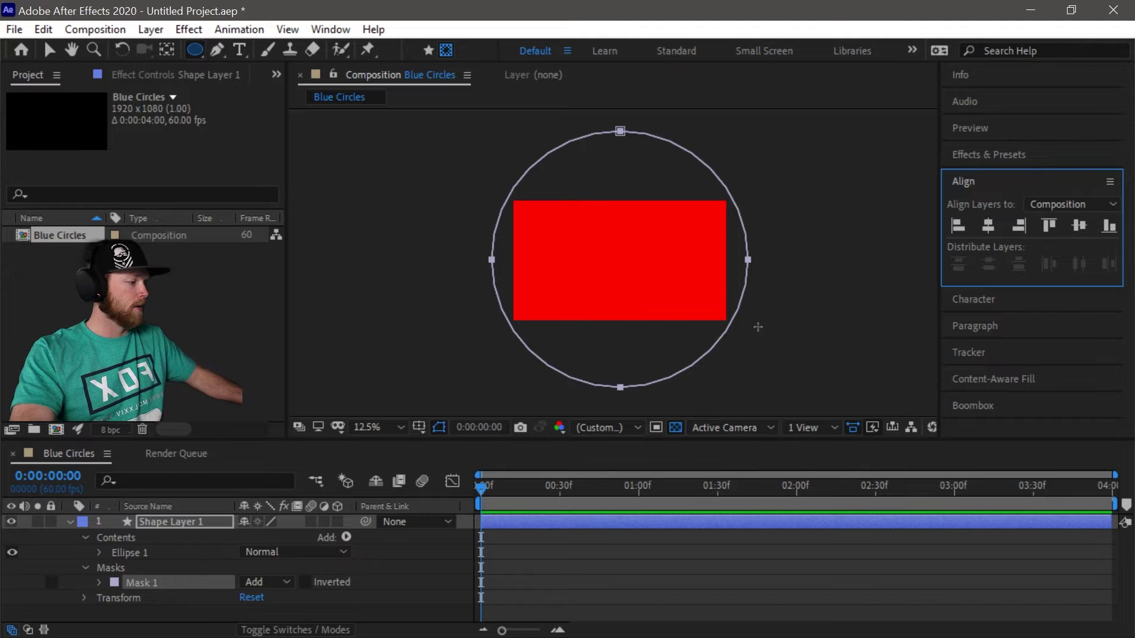
pyautogui.press('.')
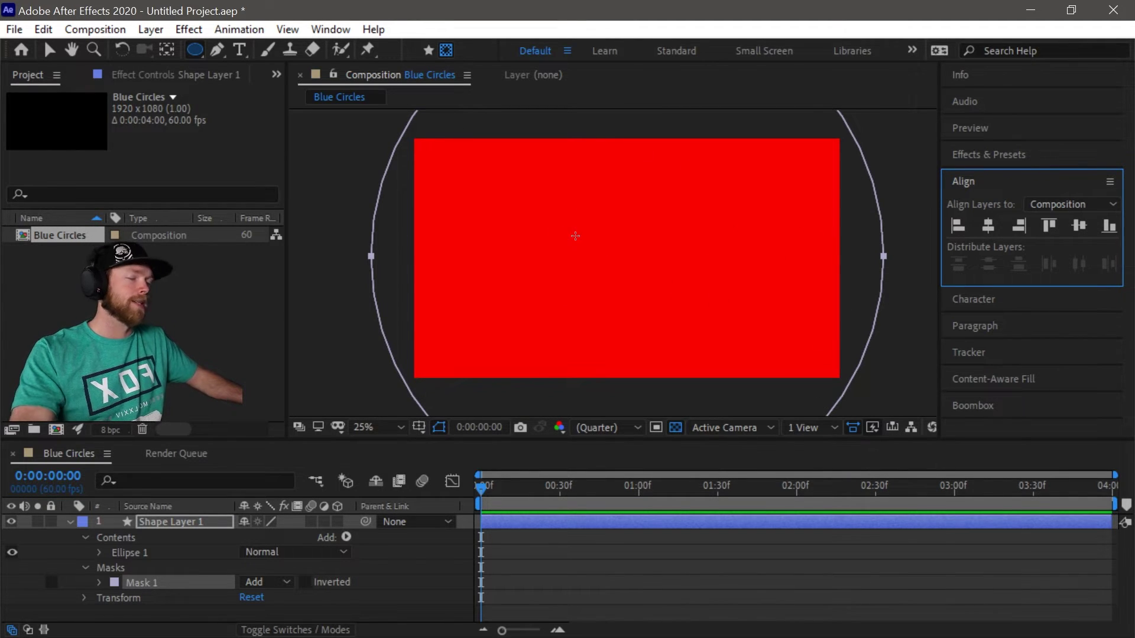
pyautogui.press(',')
pyautogui.click(167, 583)
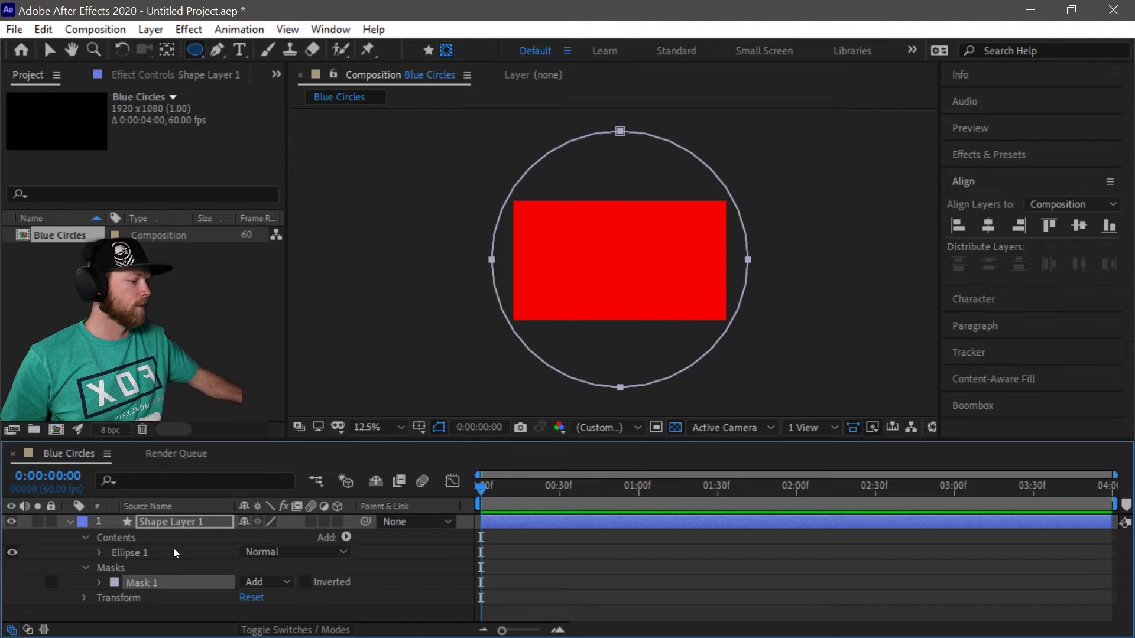
pyautogui.click(305, 582)
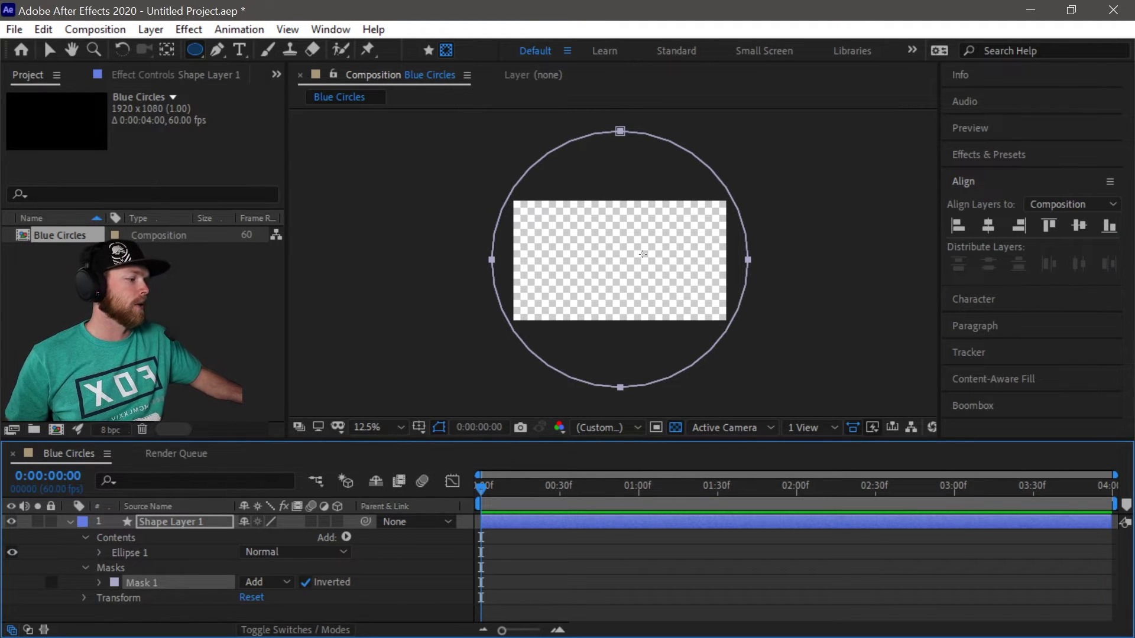
# Reveal the mask's properties, try out its Mask Expansion and set it back to 0 pixels.
pyautogui.click(99, 583)
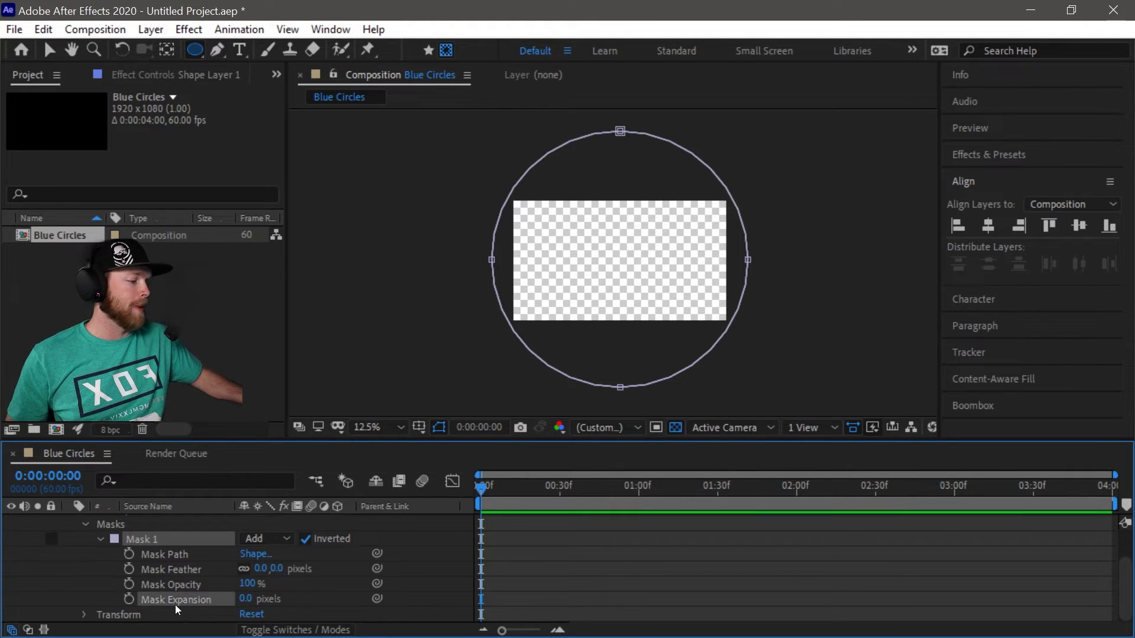
pyautogui.moveTo(238, 599)
pyautogui.mouseDown()
pyautogui.moveTo(57, 601)
pyautogui.moveTo(254, 599)
pyautogui.mouseUp()
pyautogui.click(254, 599)
pyautogui.write('0')
pyautogui.press('Return')
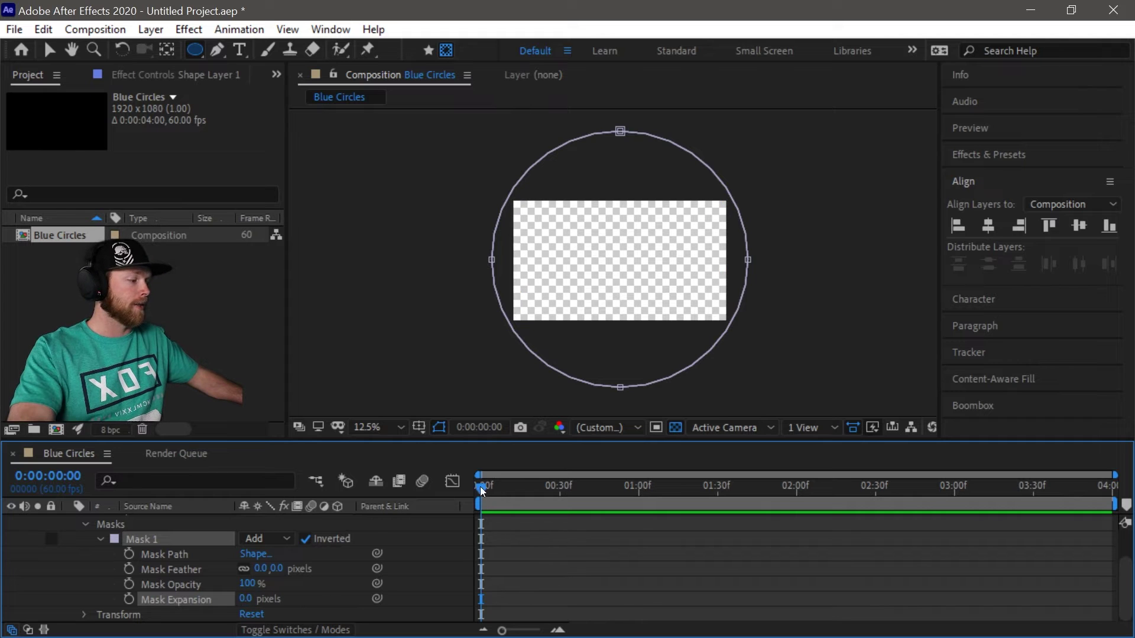
# Animate Mask Expansion from 0 pixels at frame 0 to a negative value at 0:00:01:14 that closes the hole, and preview it.
pyautogui.click(129, 600)
pyautogui.moveTo(481, 489); pyautogui.dragTo(675, 493)
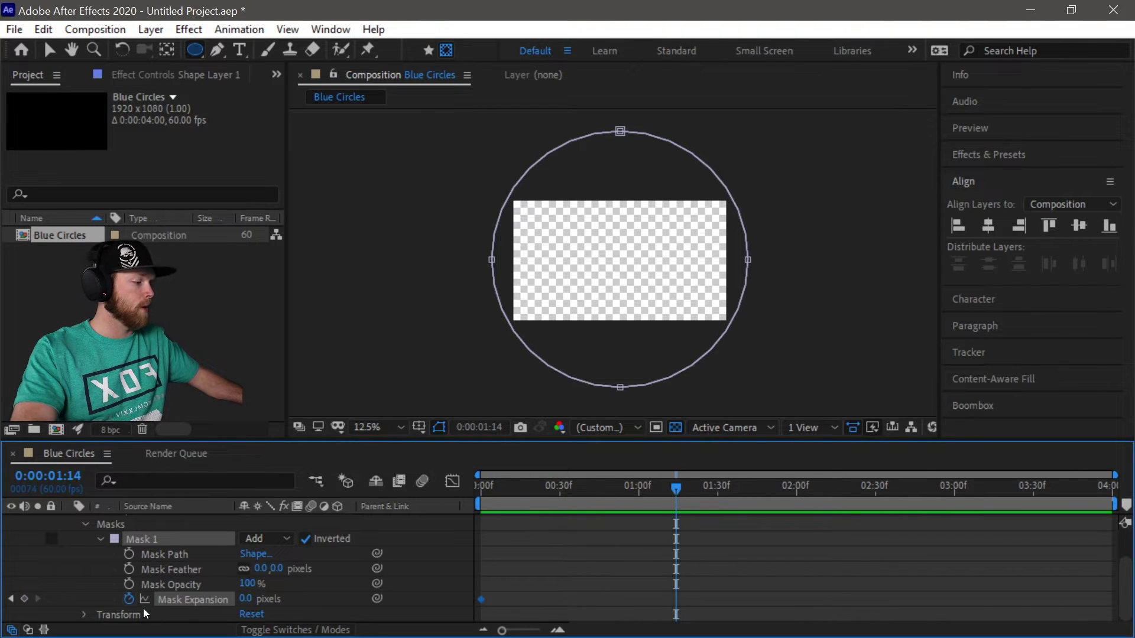
pyautogui.moveTo(247, 599)
pyautogui.mouseDown()
pyautogui.moveTo(236, 612)
pyautogui.moveTo(259, 602)
pyautogui.mouseUp()
pyautogui.moveTo(676, 483); pyautogui.dragTo(402, 484)
pyautogui.press('space')
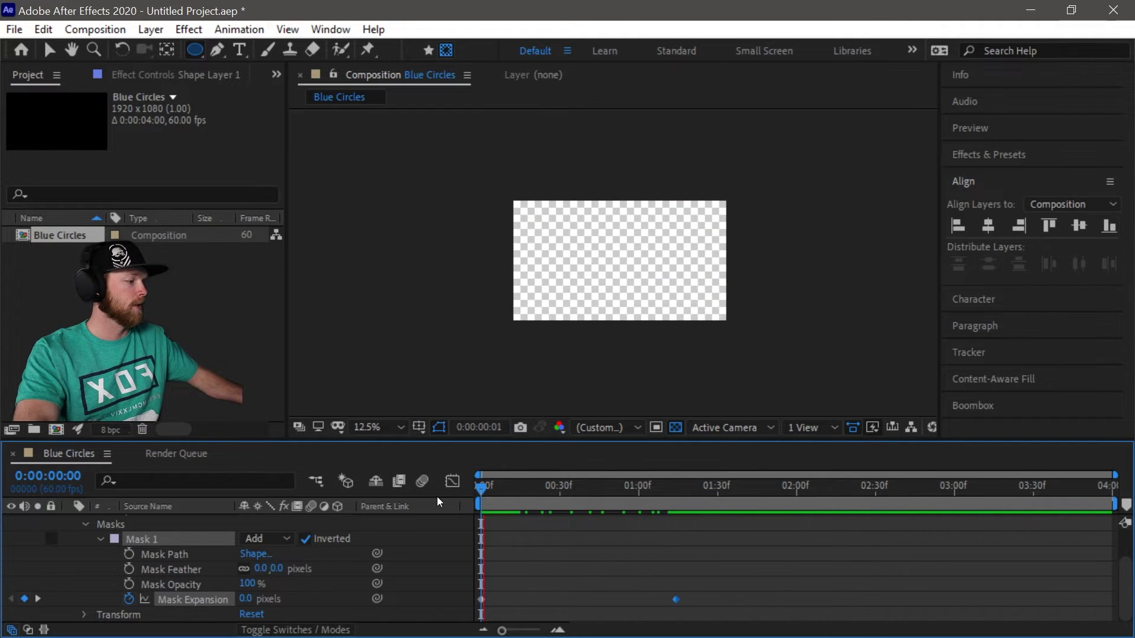
pyautogui.moveTo(778, 490); pyautogui.dragTo(444, 495)
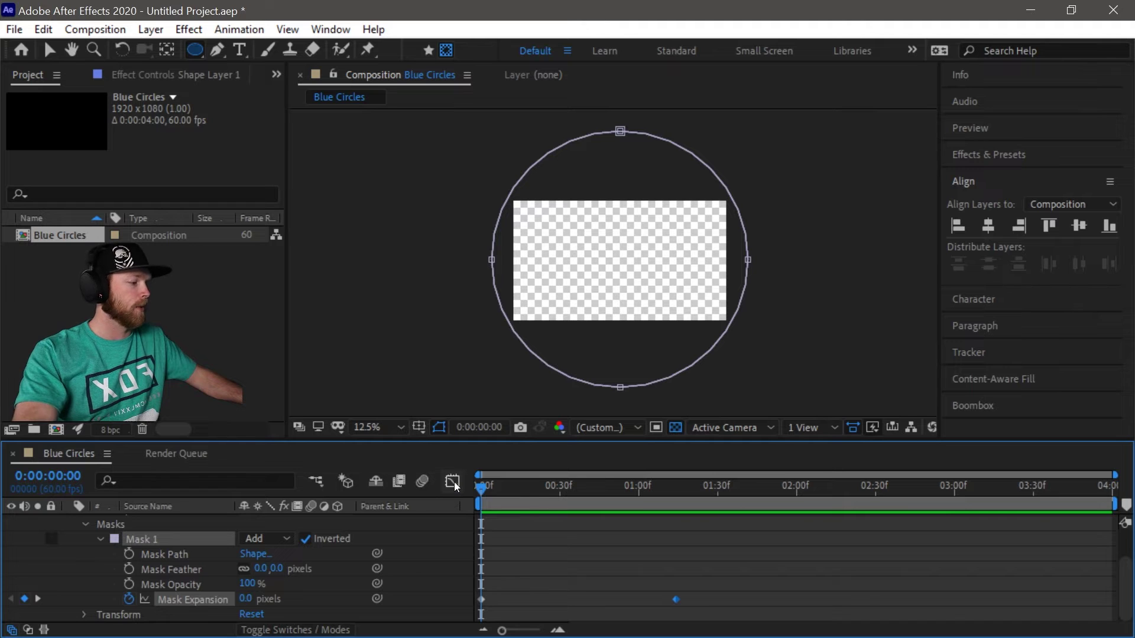
# Check the speed graph of Mask Expansion and apply Easy Ease to both of its keyframes.
pyautogui.click(452, 483)
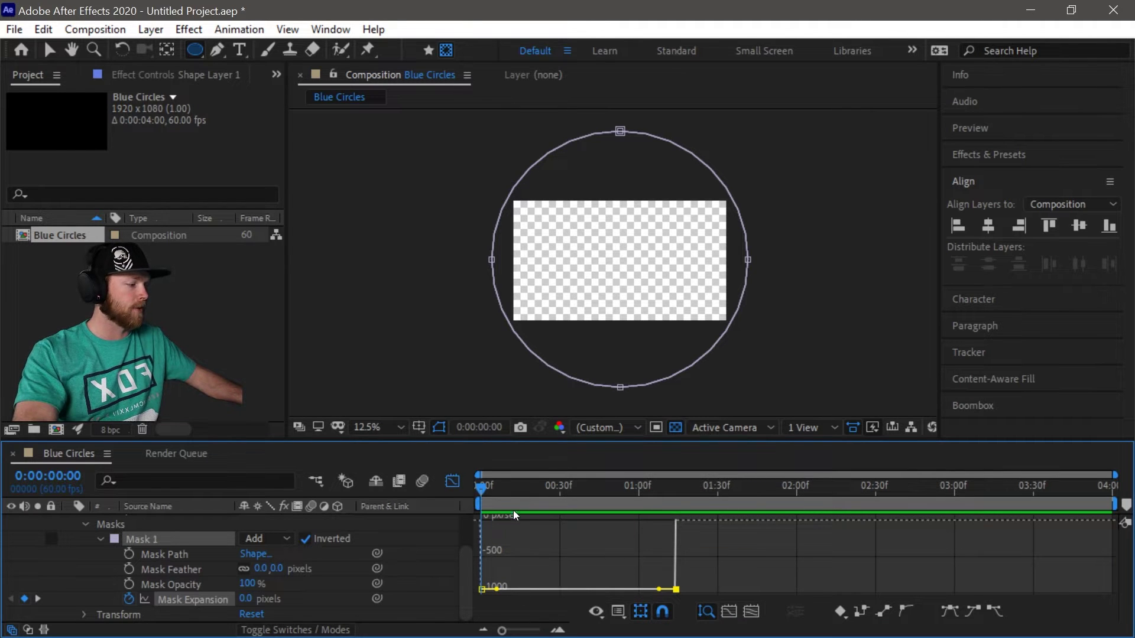
pyautogui.moveTo(481, 490); pyautogui.dragTo(459, 481)
pyautogui.click(458, 482)
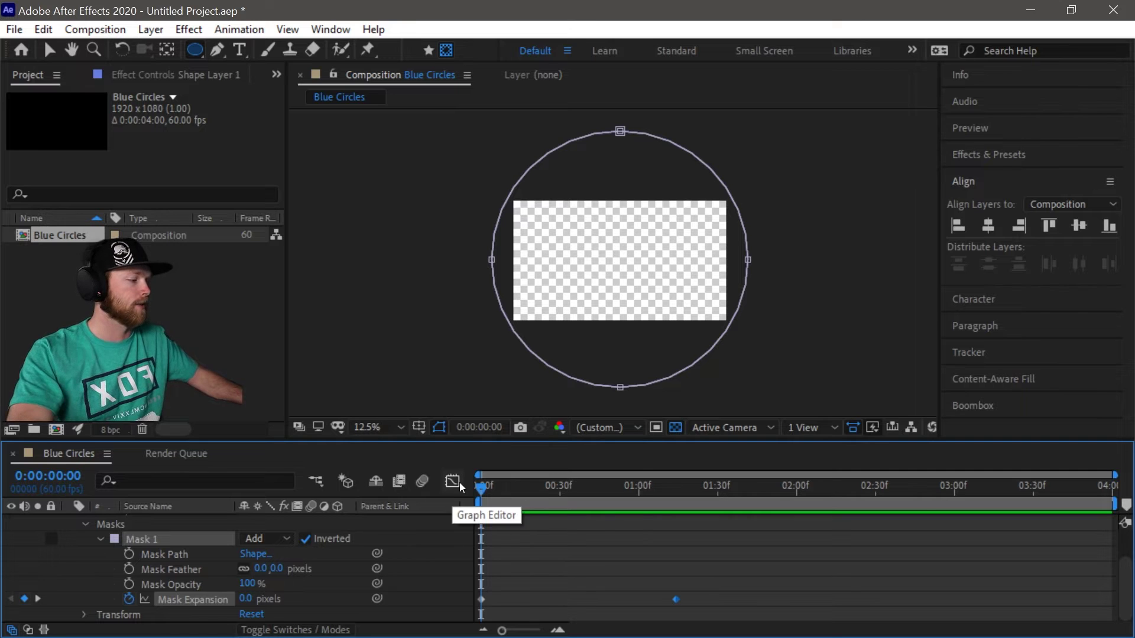
pyautogui.moveTo(693, 590)
pyautogui.mouseDown()
pyautogui.moveTo(477, 599)
pyautogui.moveTo(513, 601)
pyautogui.mouseUp()
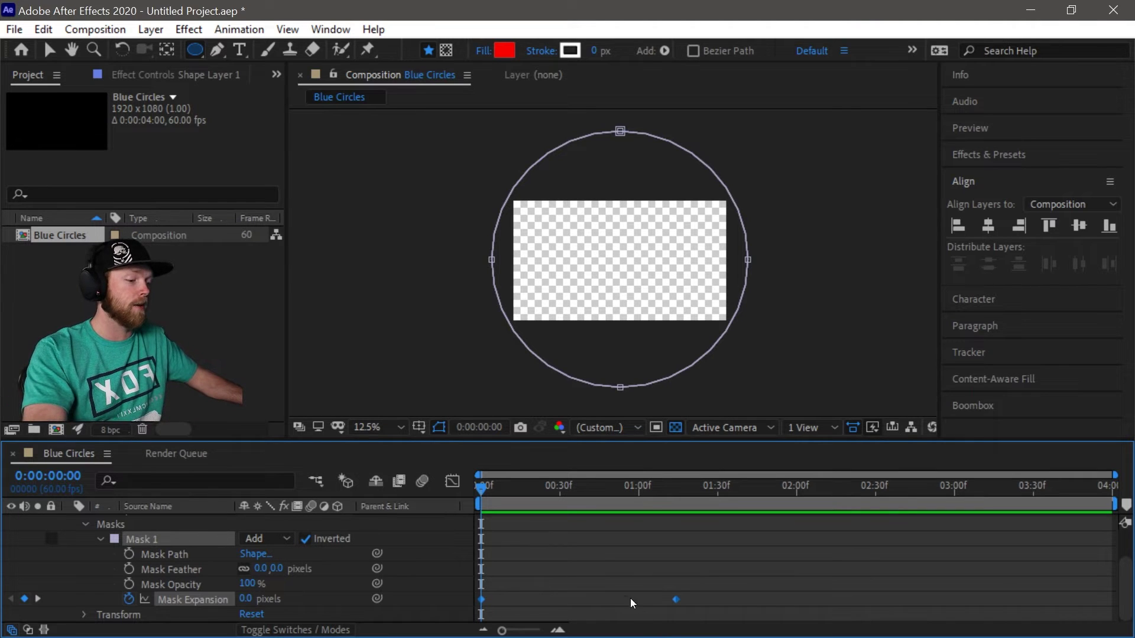
pyautogui.press('F9')
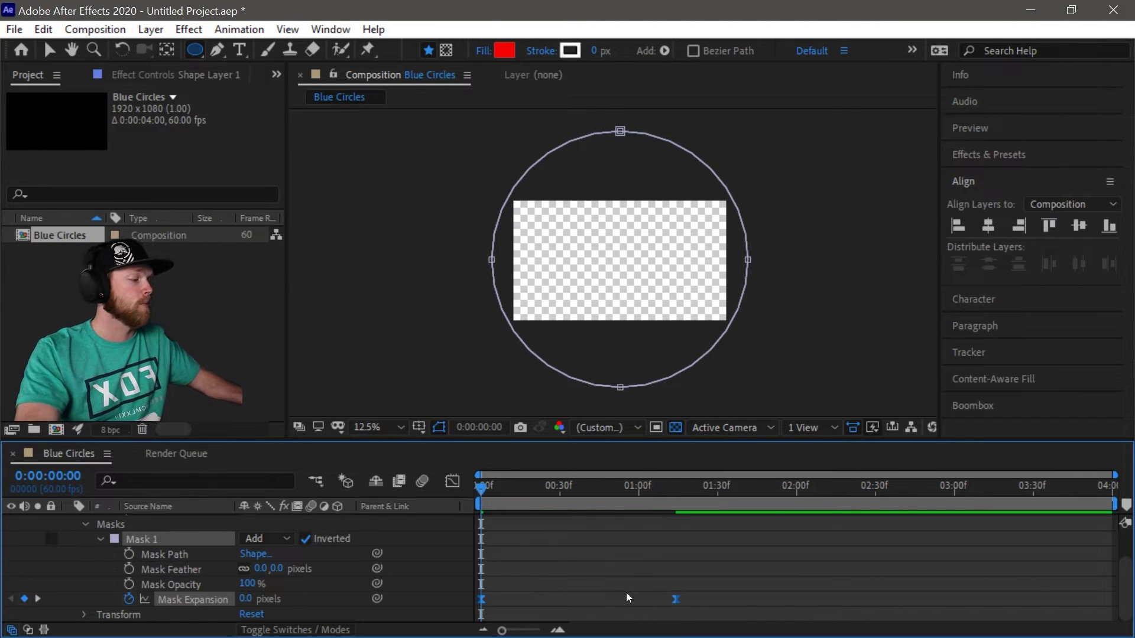
# Lengthen the first Mask Expansion keyframe's outgoing speed handle so the motion starts slower, and preview it.
pyautogui.click(453, 483)
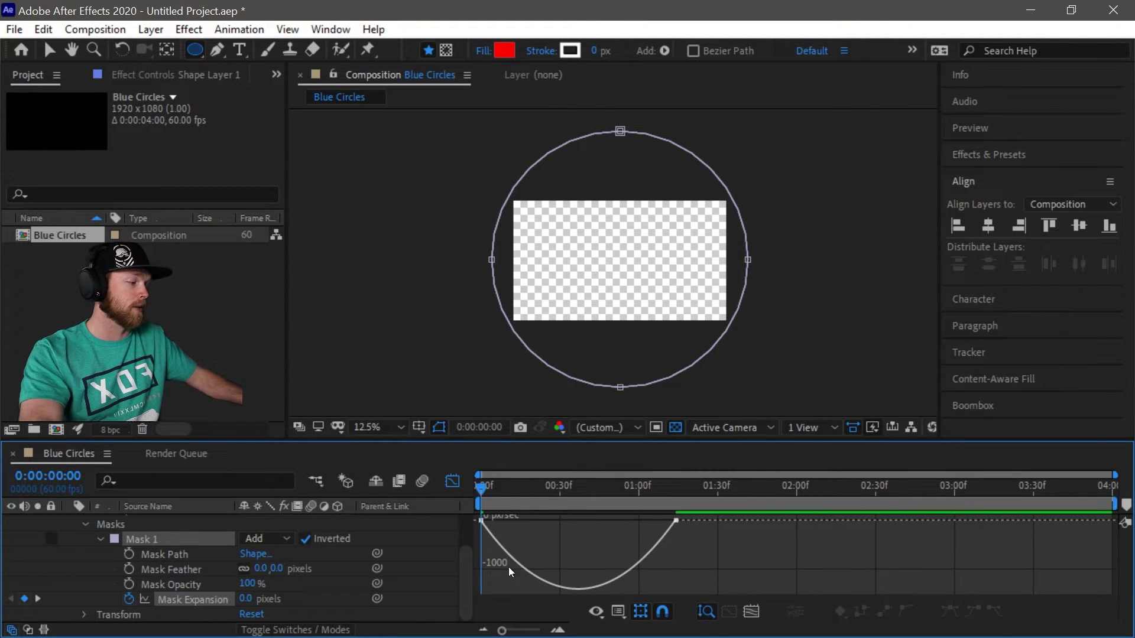
pyautogui.moveTo(510, 502); pyautogui.dragTo(485, 503)
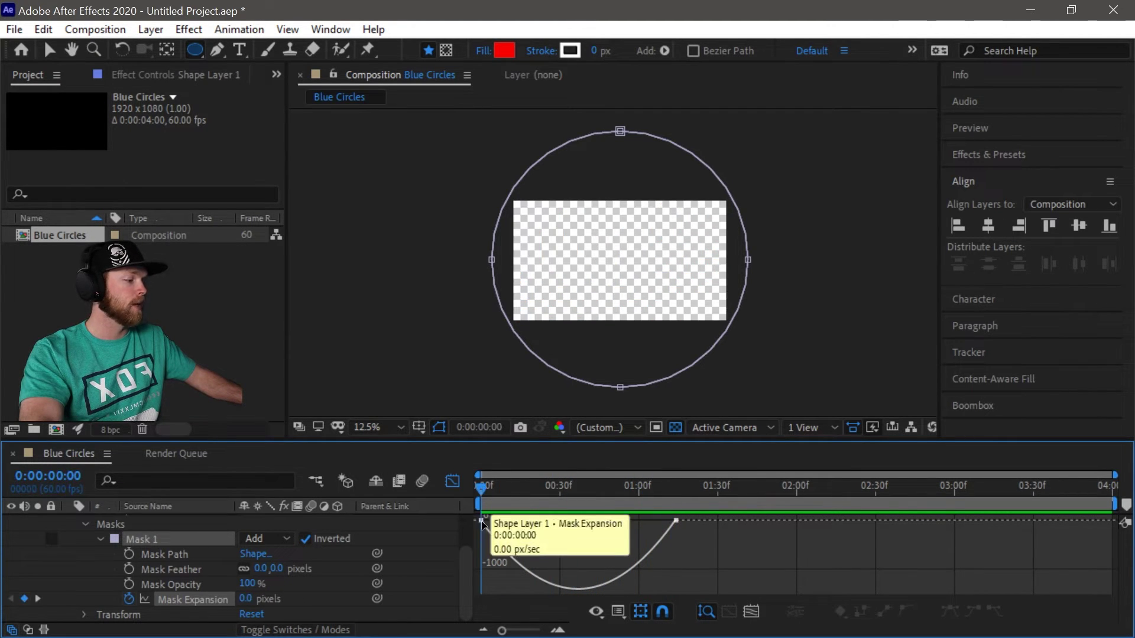
pyautogui.click(482, 522)
pyautogui.moveTo(515, 523); pyautogui.dragTo(549, 522)
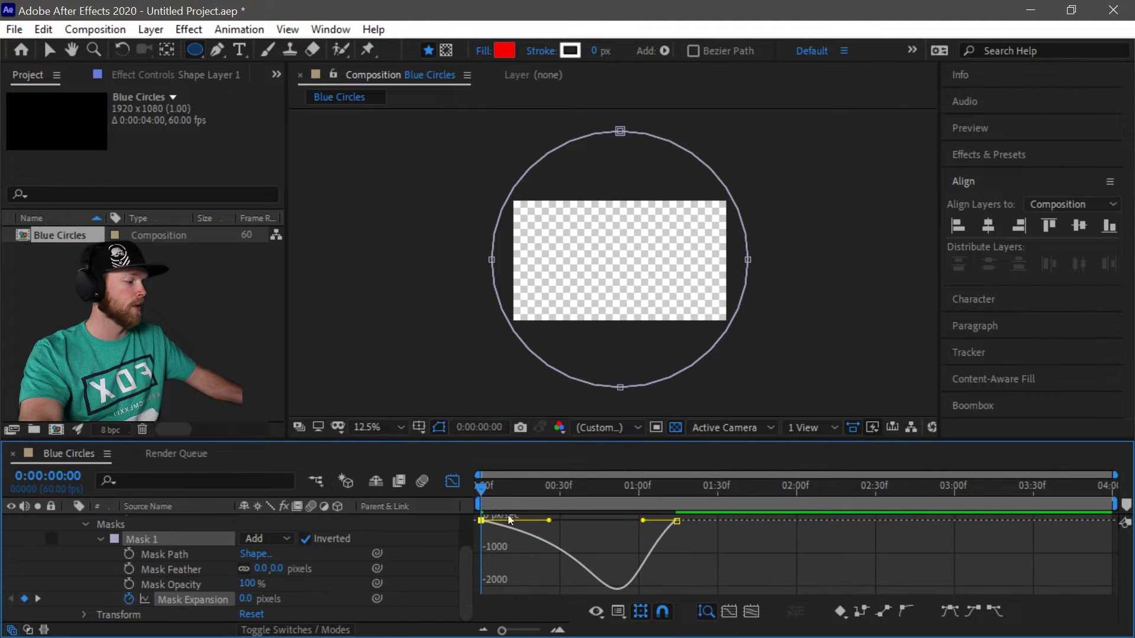
pyautogui.moveTo(483, 490); pyautogui.dragTo(455, 487)
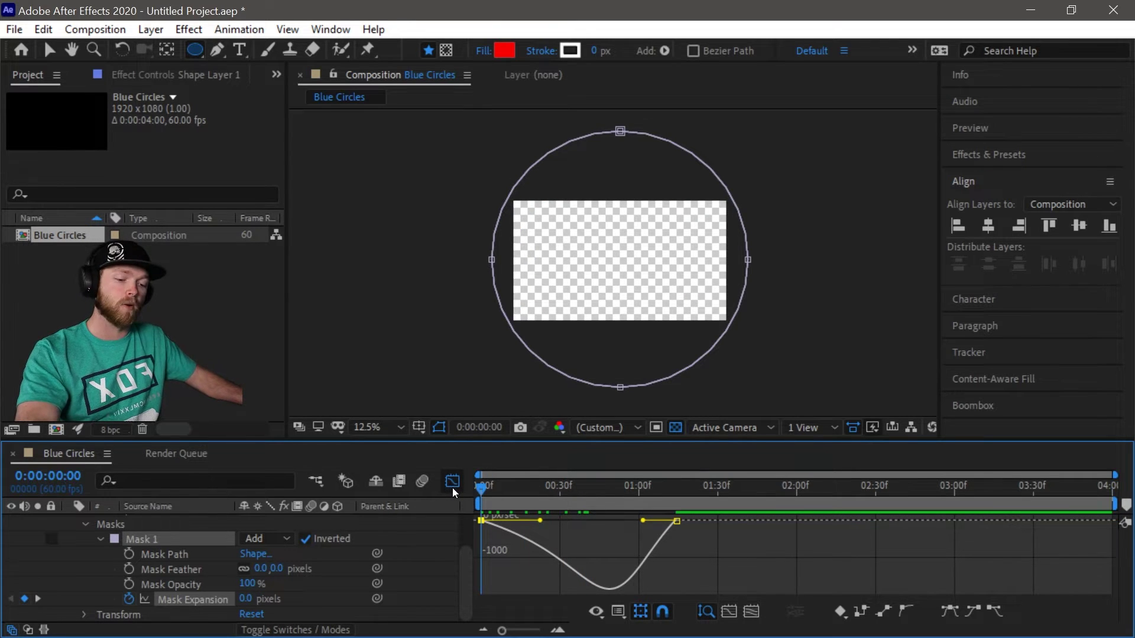
pyautogui.press('space')
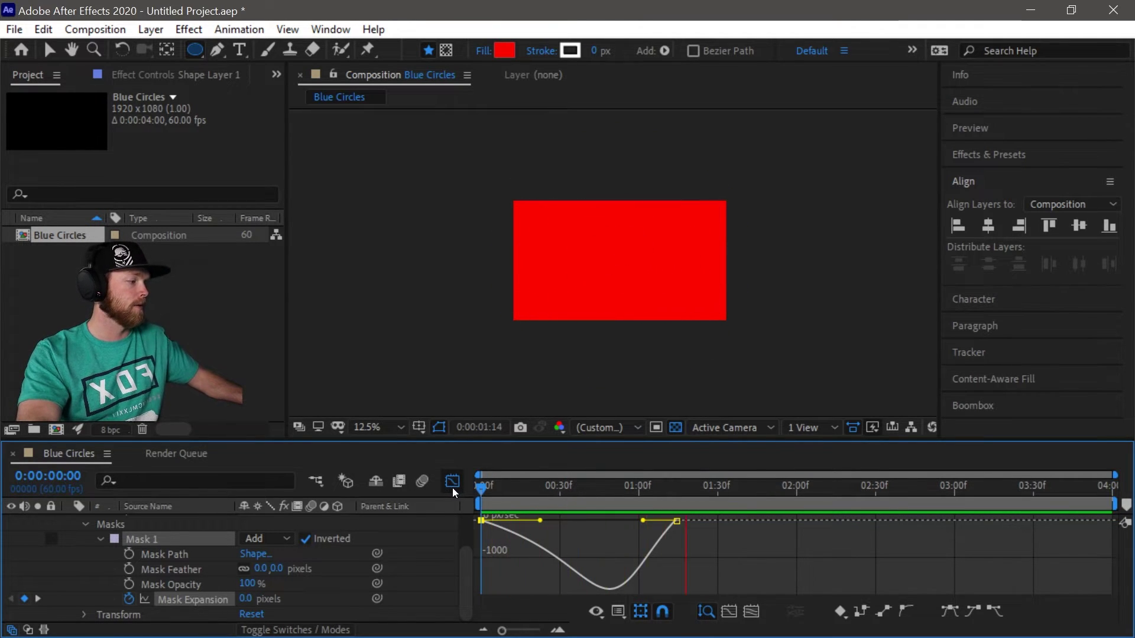
pyautogui.moveTo(718, 487); pyautogui.dragTo(389, 483)
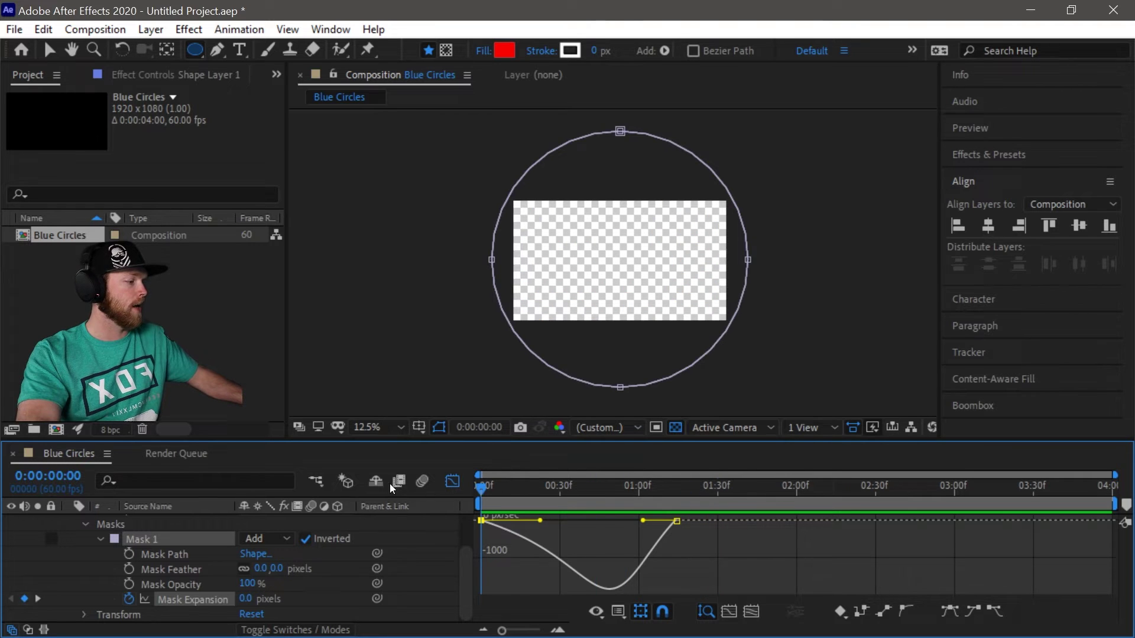
# Return to the keyframe view and preview the eased mask animation from frame 0.
pyautogui.click(454, 483)
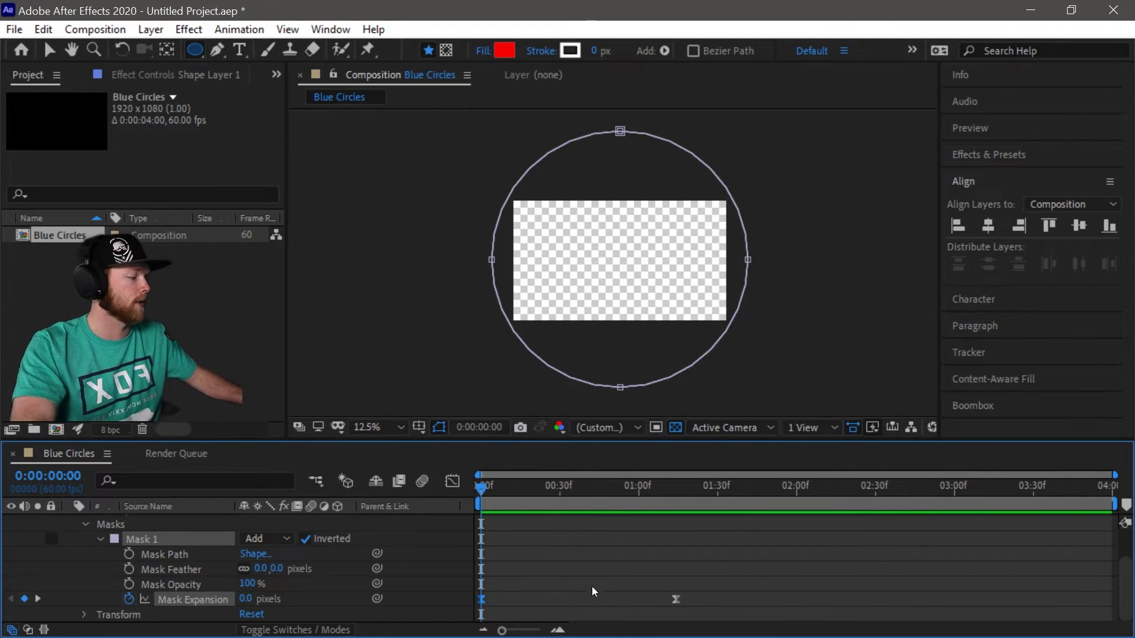
pyautogui.press('space')
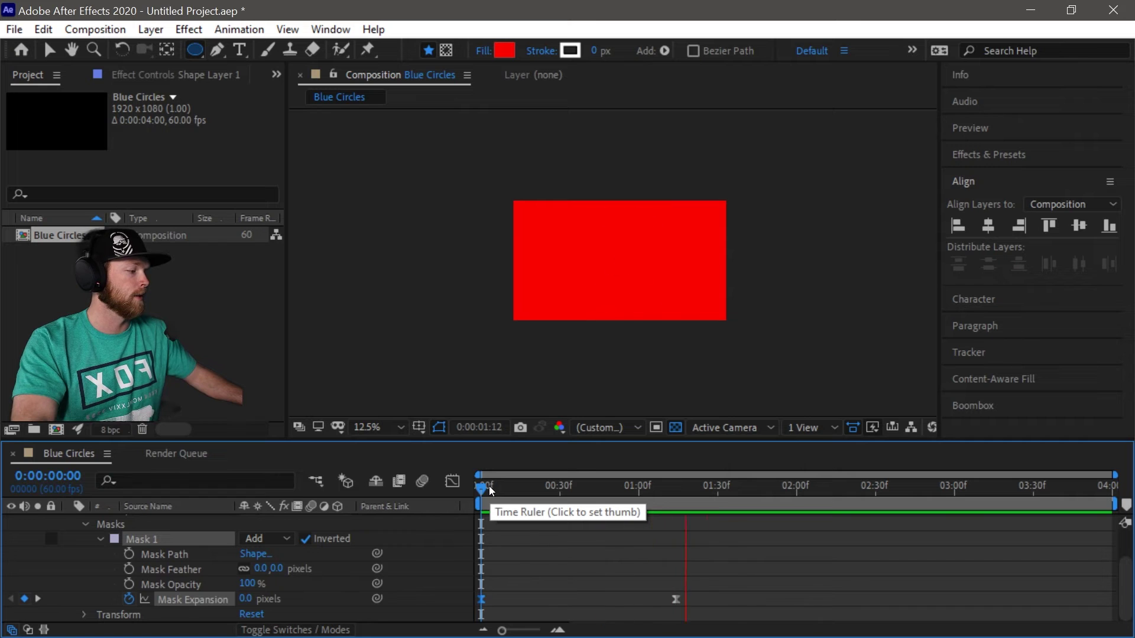
pyautogui.moveTo(733, 483); pyautogui.dragTo(342, 494)
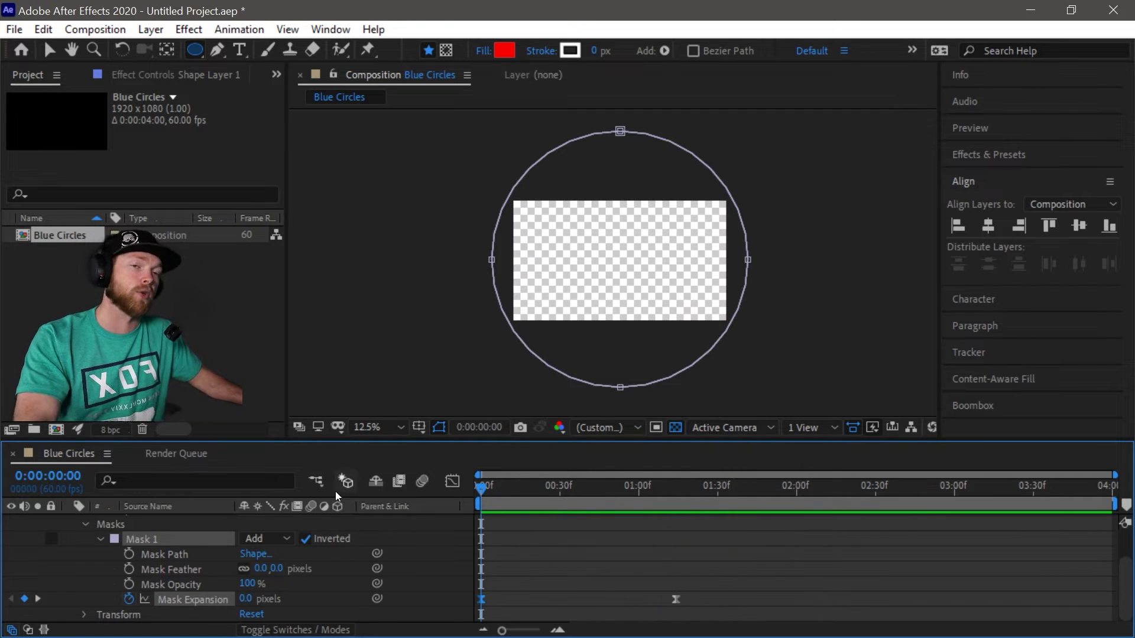
# Change the circle's fill color to black (000000), collapse the layer and preview the animation.
pyautogui.click(504, 50)
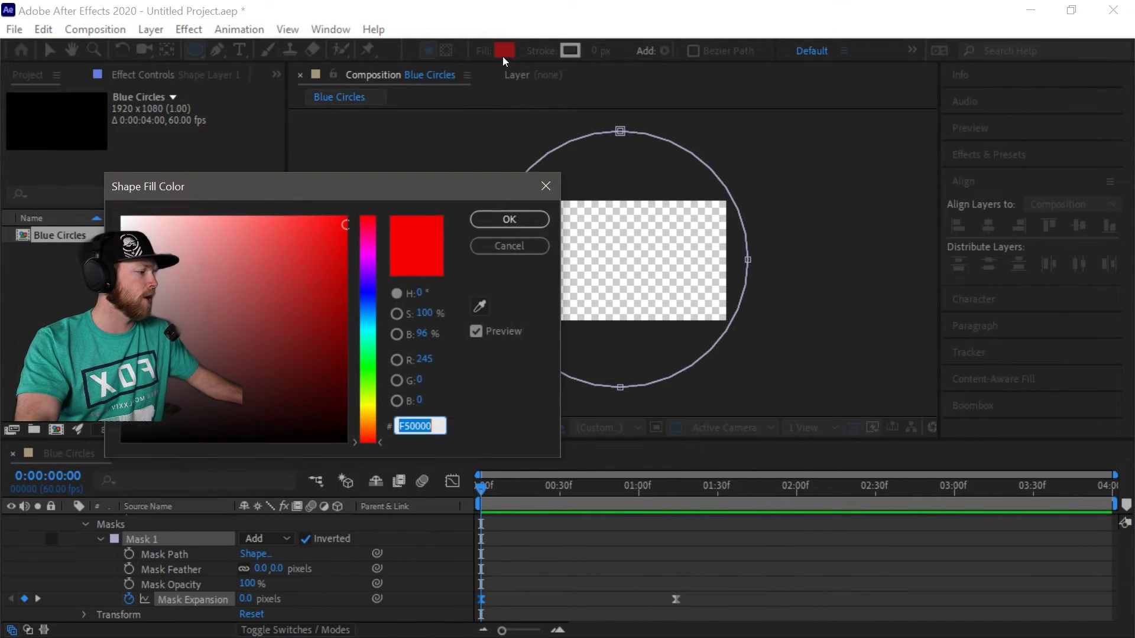
pyautogui.moveTo(253, 343); pyautogui.dragTo(347, 441)
pyautogui.click(380, 309)
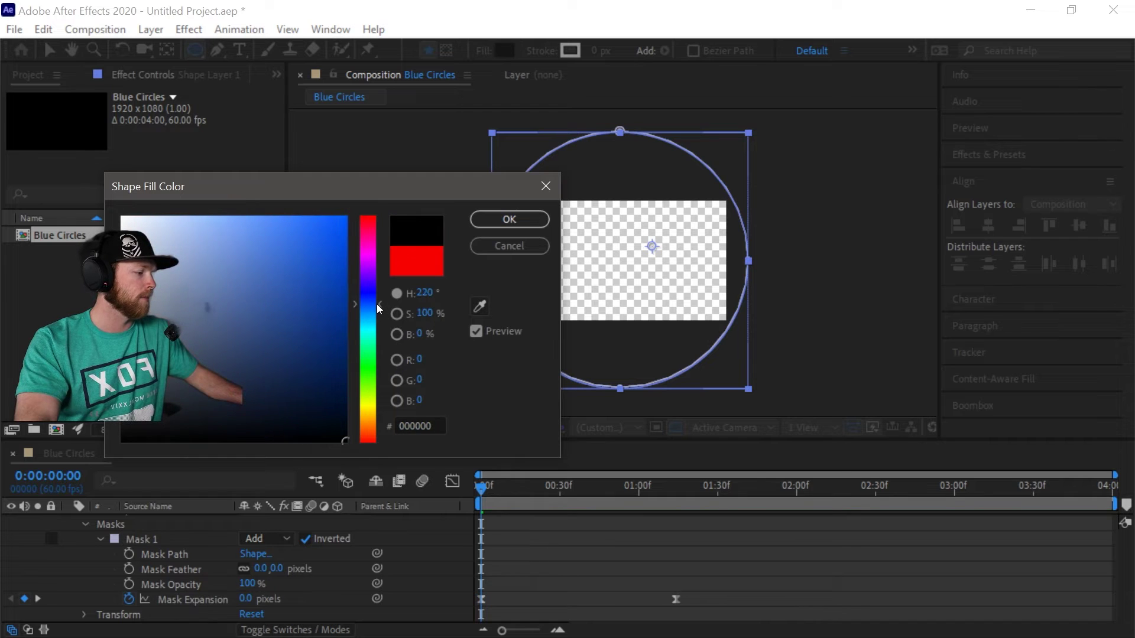
pyautogui.click(509, 219)
pyautogui.scroll(2, 76, 525)
pyautogui.click(69, 522)
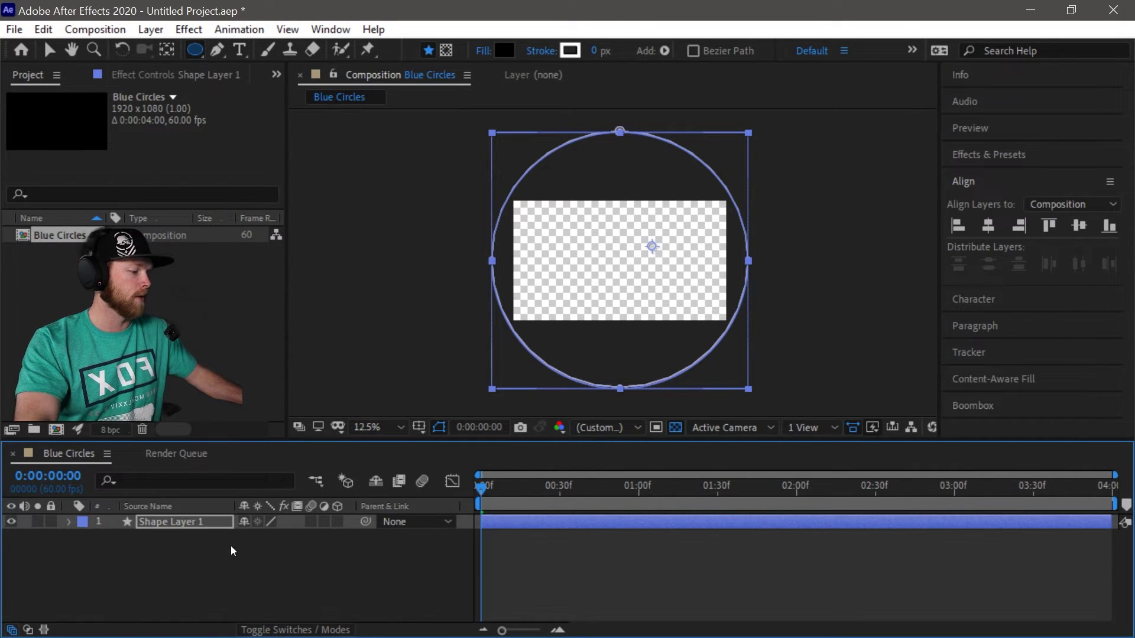
pyautogui.press('space')
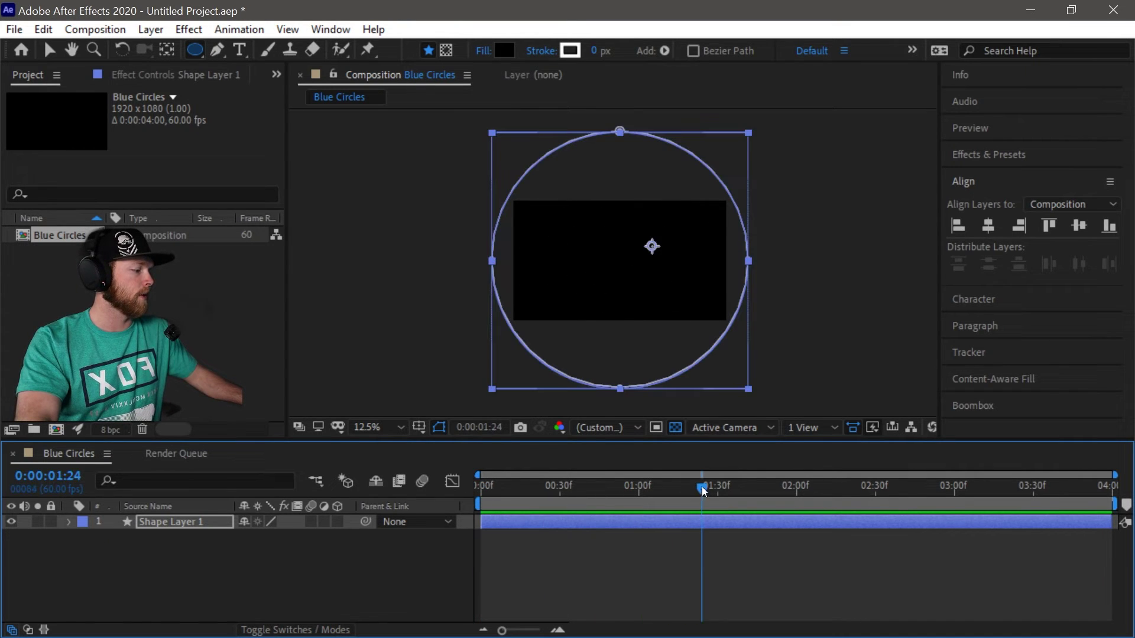
pyautogui.press('space')
# Rename the shape layer as Black Circle.
pyautogui.rightClick(179, 522)
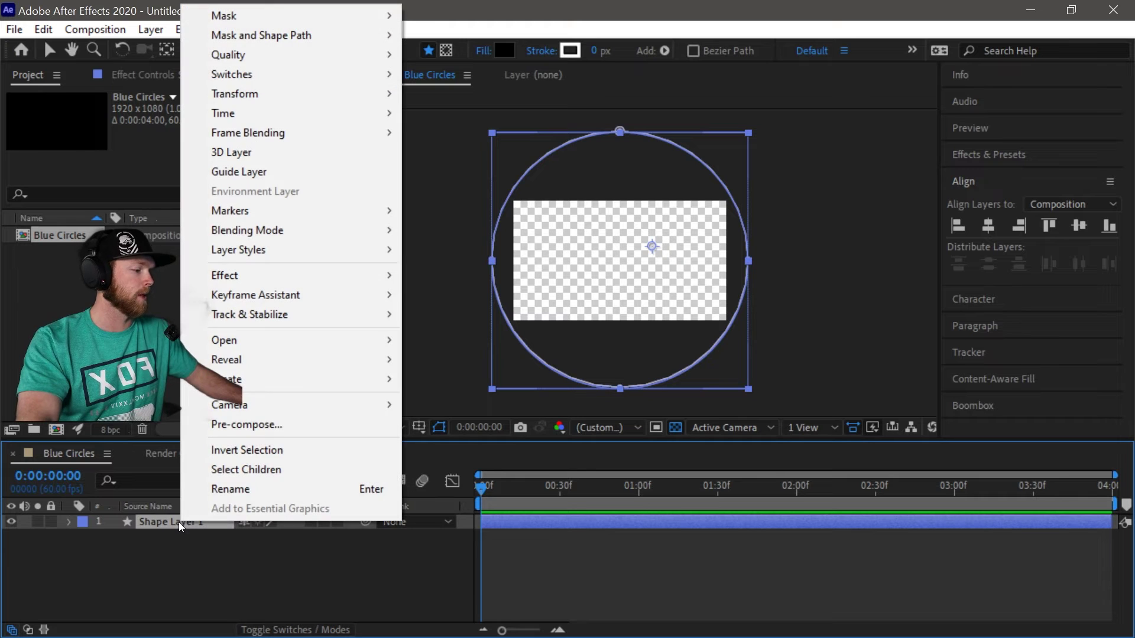
pyautogui.click(230, 489)
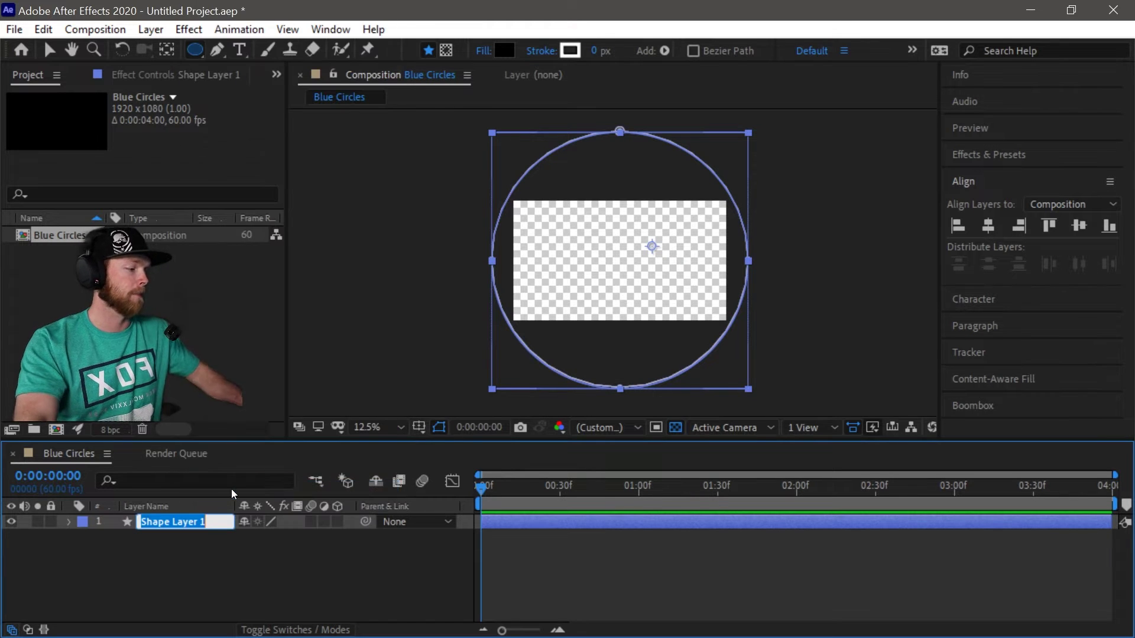
pyautogui.write('Black Circle')
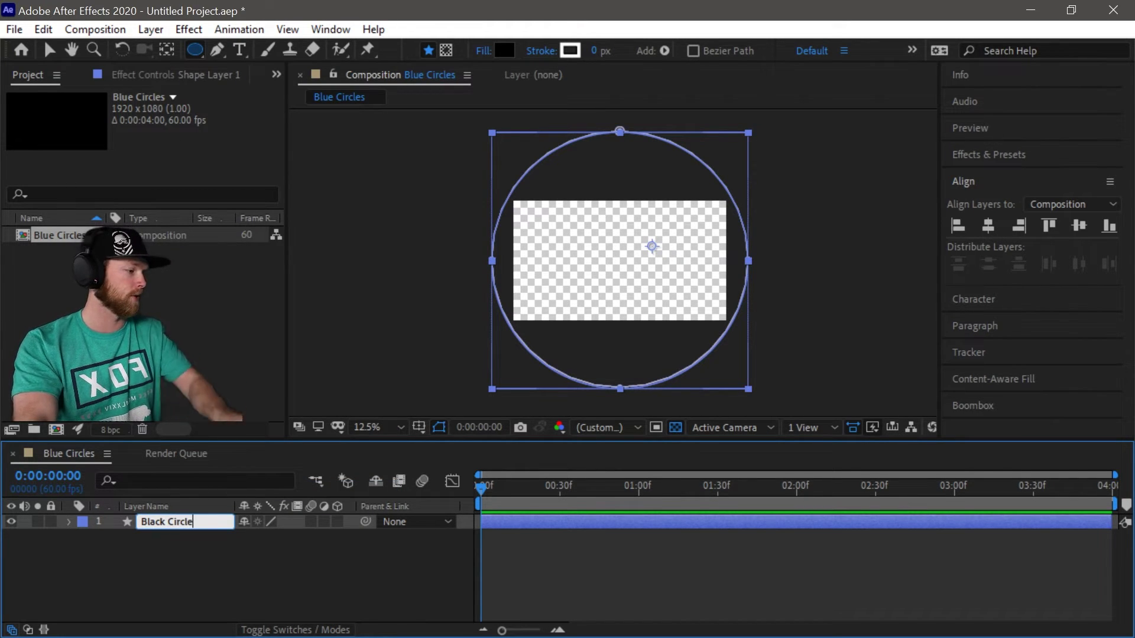
pyautogui.press('Return')
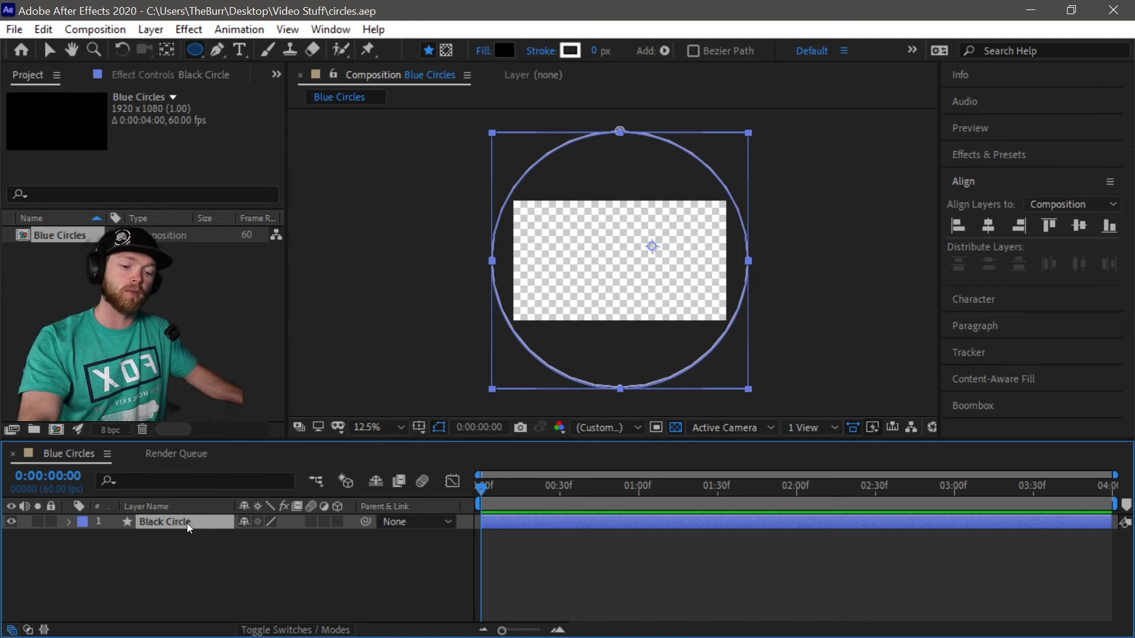
# Duplicate the Black Circle layer and rename the copy White Circle.
pyautogui.hotkey('ctrl', 'd')
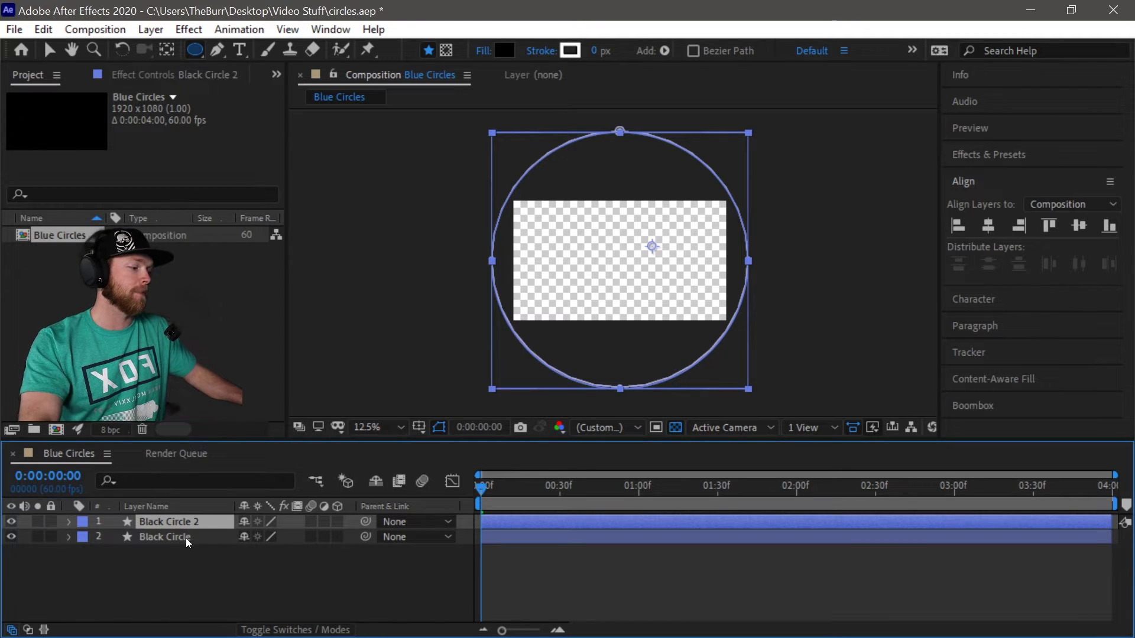
pyautogui.rightClick(183, 521)
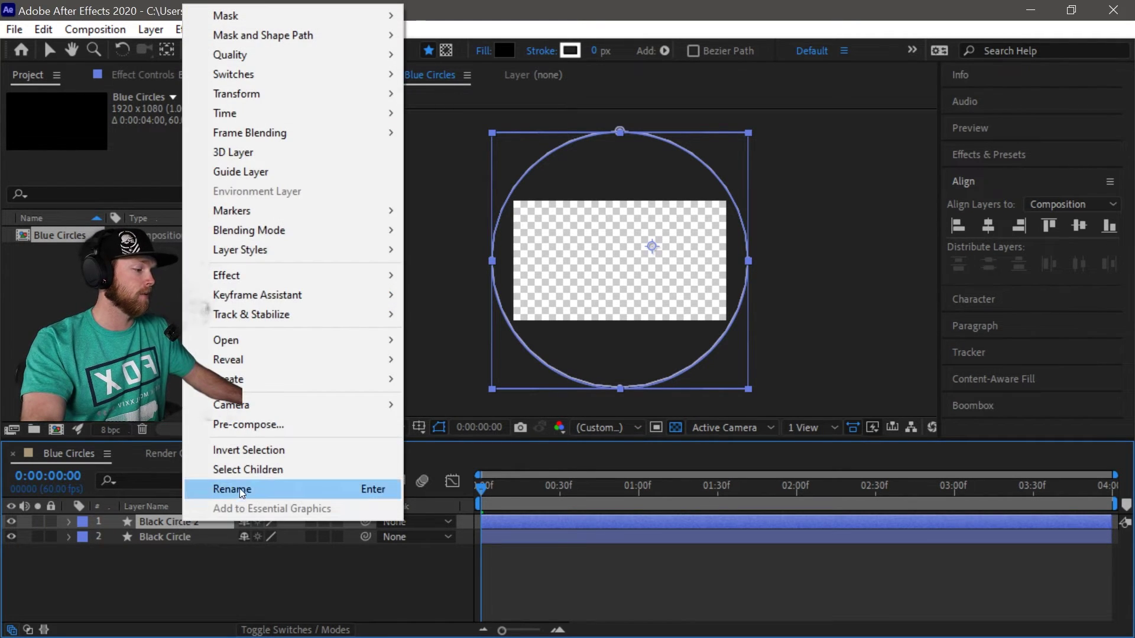
pyautogui.click(239, 488)
pyautogui.write('White Circle')
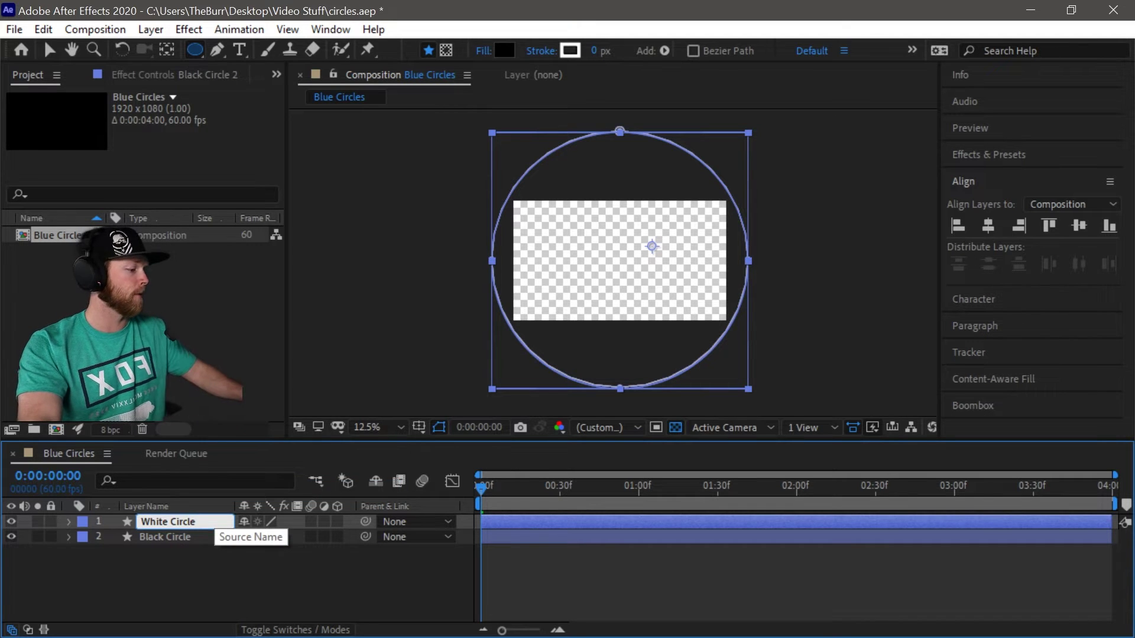
pyautogui.click(200, 578)
# Change the White Circle layer's fill color to white (FFFFFF).
pyautogui.click(165, 523)
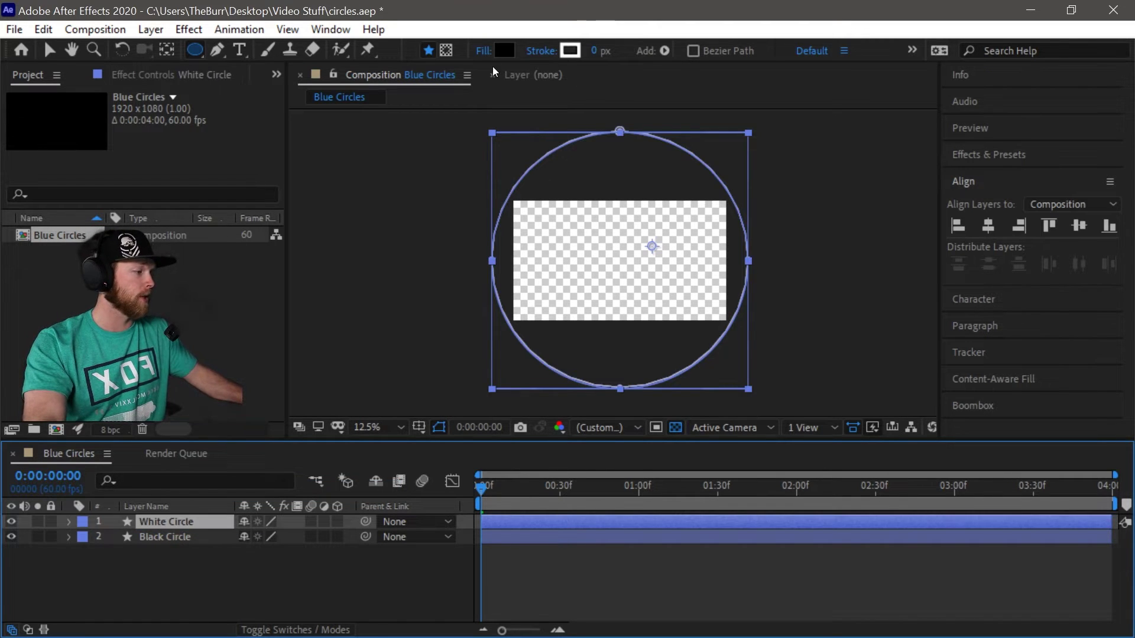
pyautogui.click(504, 51)
pyautogui.moveTo(276, 295); pyautogui.dragTo(71, 178)
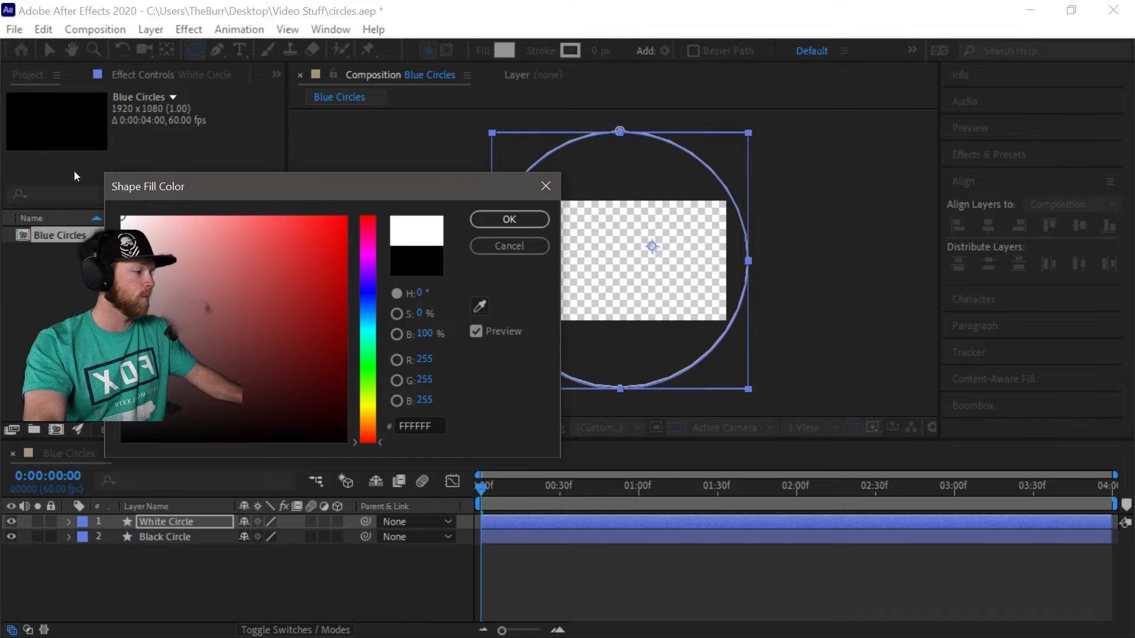
pyautogui.click(508, 220)
# Move both of White Circle's Mask Expansion keyframes later together, so the first sits shortly before the 30-frame mark.
pyautogui.click(70, 522)
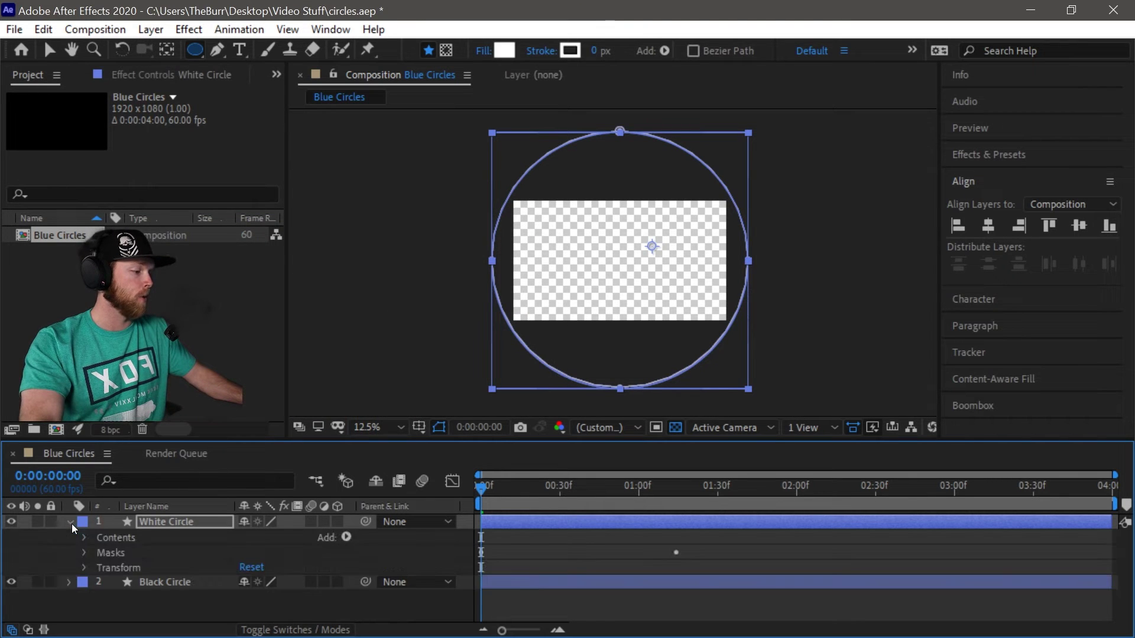
pyautogui.click(83, 553)
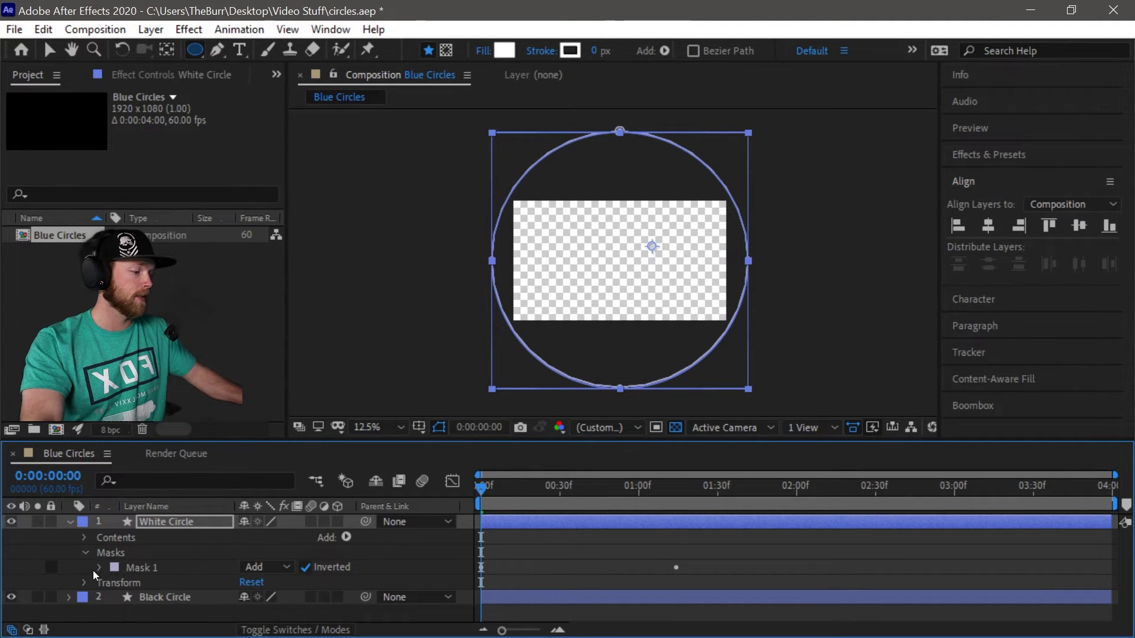
pyautogui.click(98, 567)
pyautogui.scroll(-1, 118, 562)
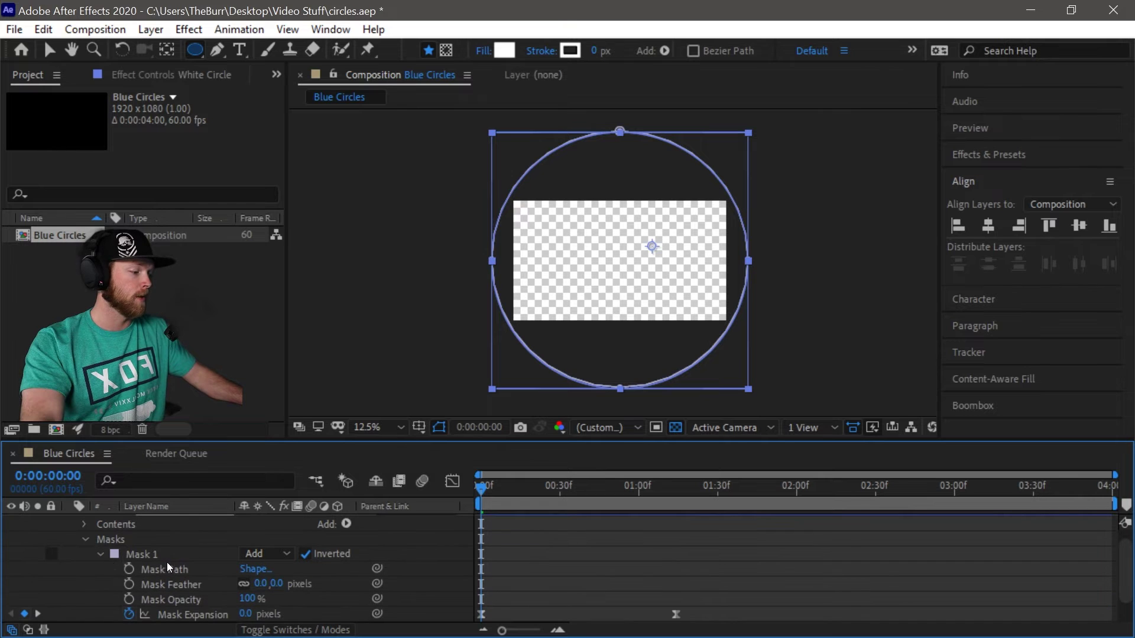
pyautogui.click(193, 615)
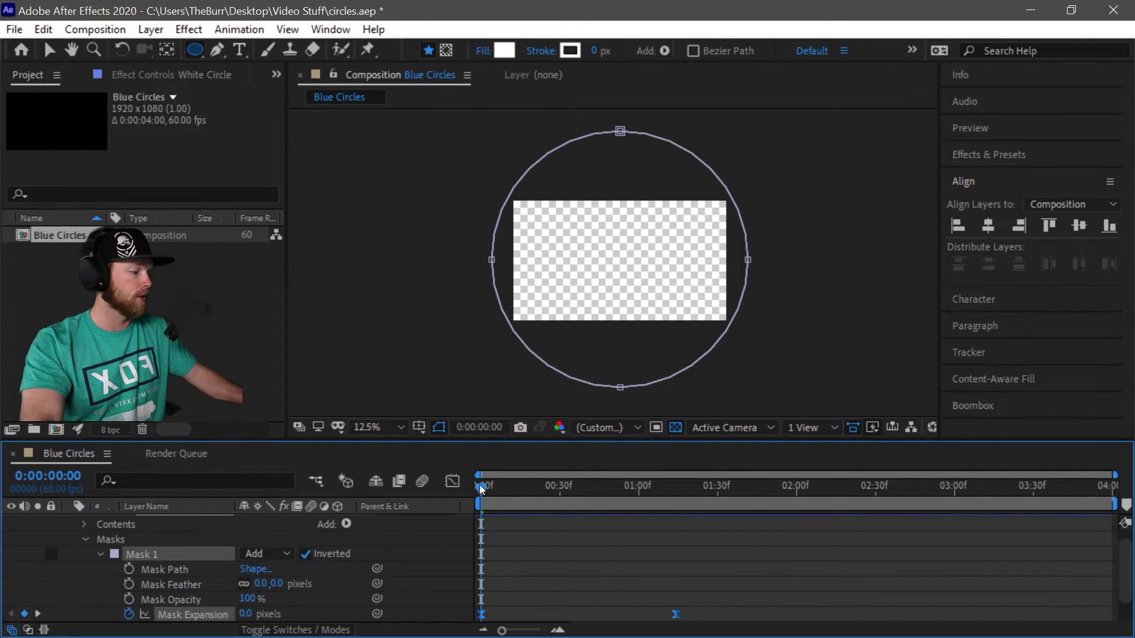
pyautogui.moveTo(482, 488); pyautogui.dragTo(567, 488)
pyautogui.scroll(-2, 694, 594)
pyautogui.moveTo(643, 488)
pyautogui.mouseDown()
pyautogui.moveTo(568, 488)
pyautogui.moveTo(630, 489)
pyautogui.mouseUp()
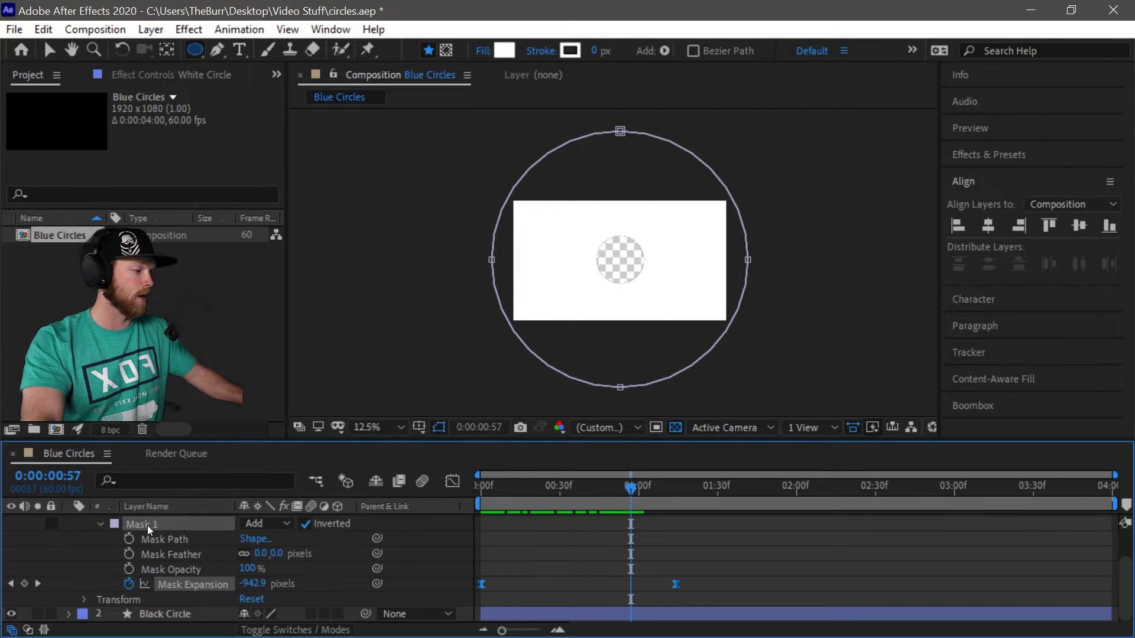
pyautogui.moveTo(689, 582); pyautogui.dragTo(547, 587)
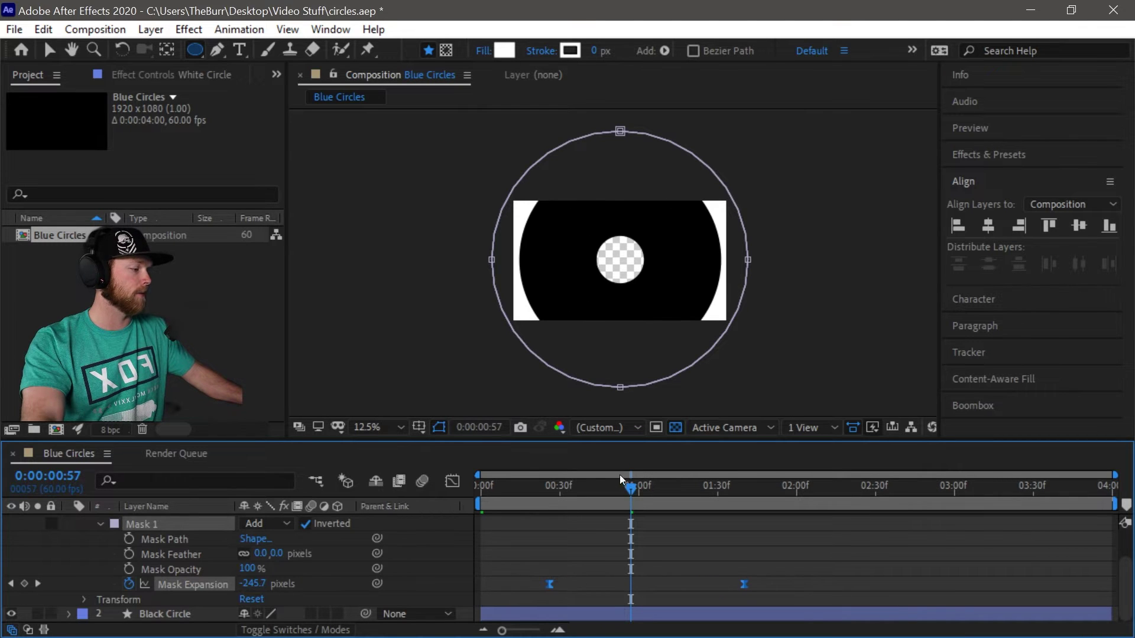
# Return to frame 0, preview the black and white circle animation, and collapse the White Circle layer.
pyautogui.moveTo(630, 488); pyautogui.dragTo(449, 510)
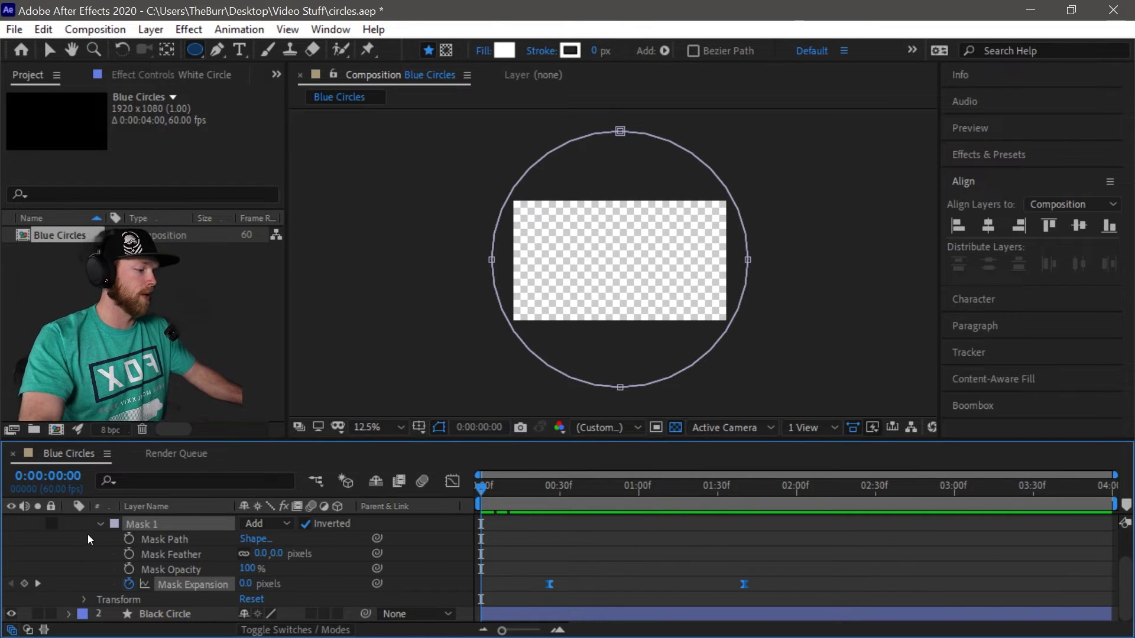
pyautogui.scroll(2, 88, 535)
pyautogui.click(73, 522)
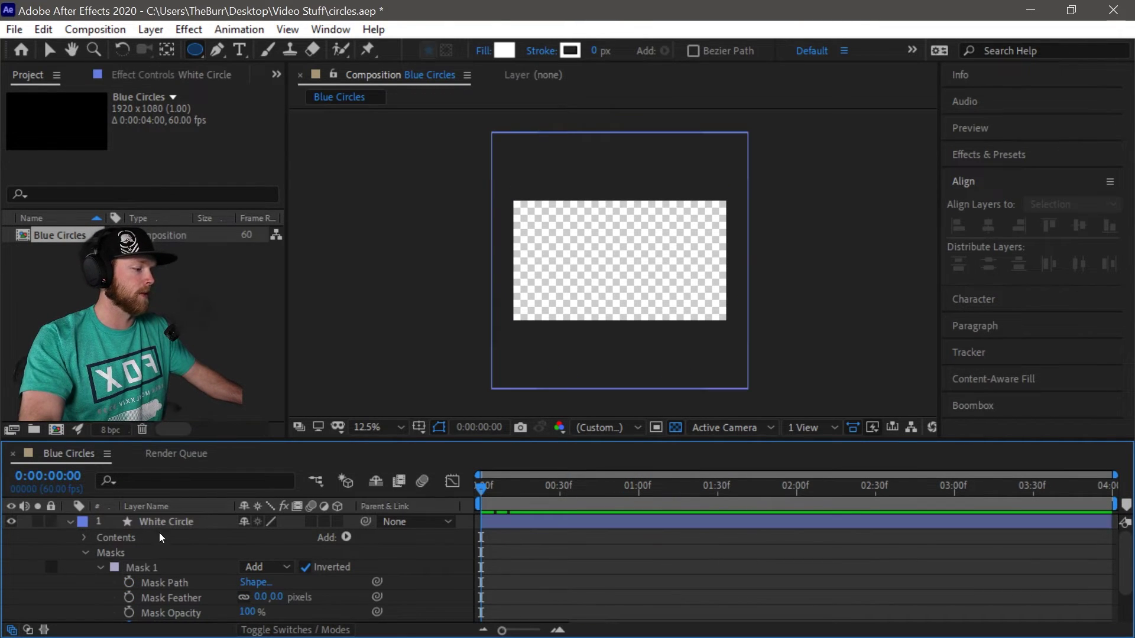
pyautogui.click(69, 523)
# Duplicate the White Circle layer and rename the copy Blue Circle.
pyautogui.click(151, 524)
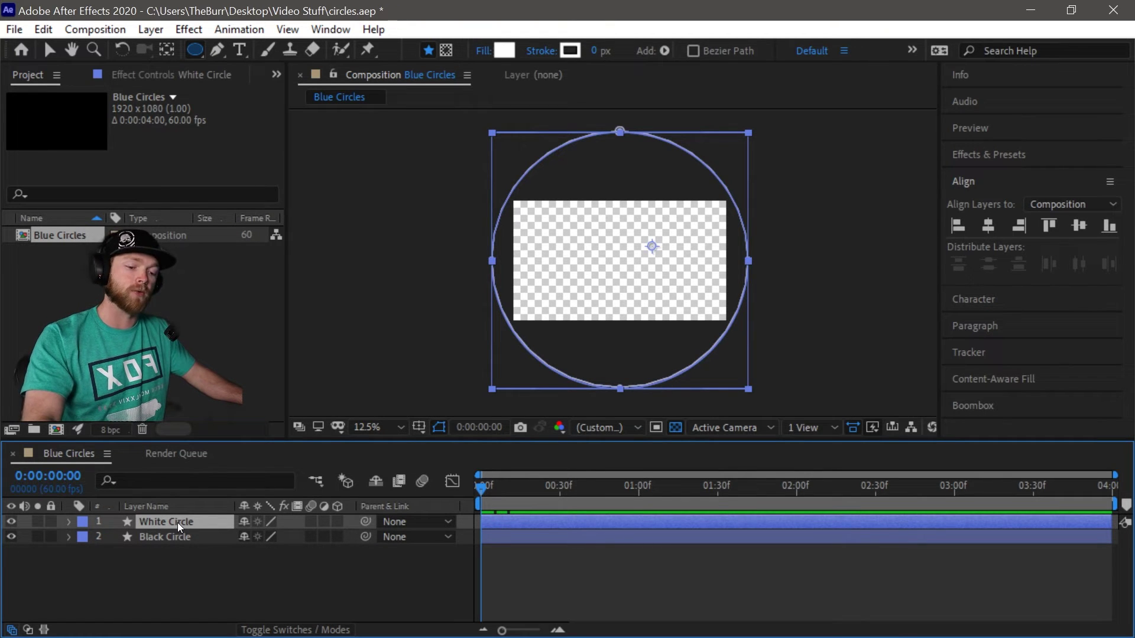
pyautogui.hotkey('ctrl', 'd')
pyautogui.rightClick(173, 521)
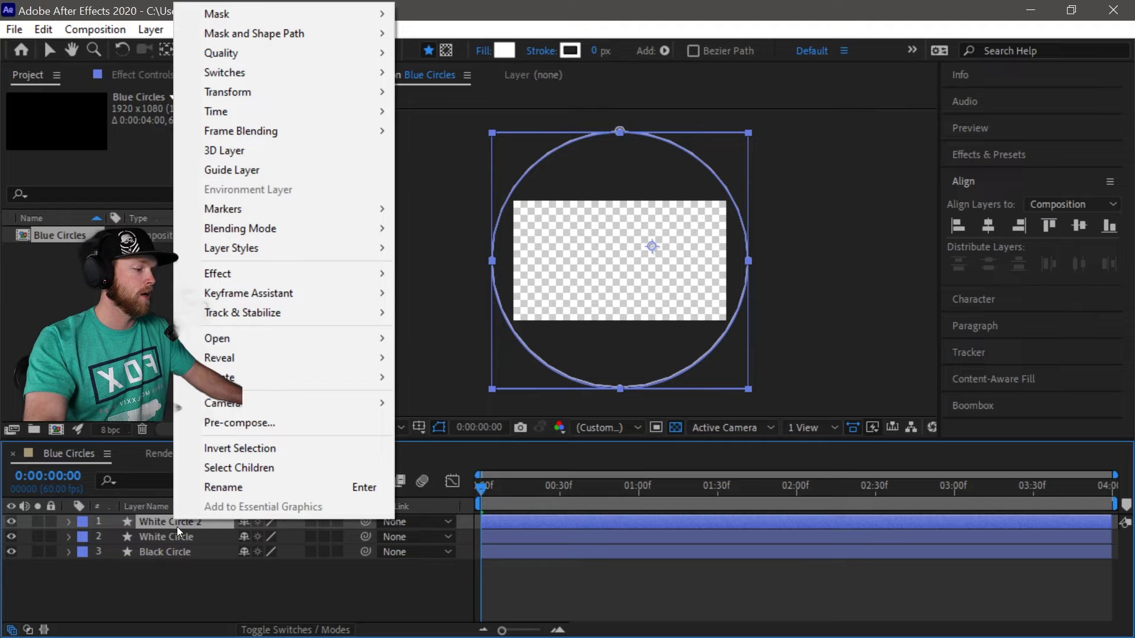
pyautogui.click(216, 489)
pyautogui.write('Blue')
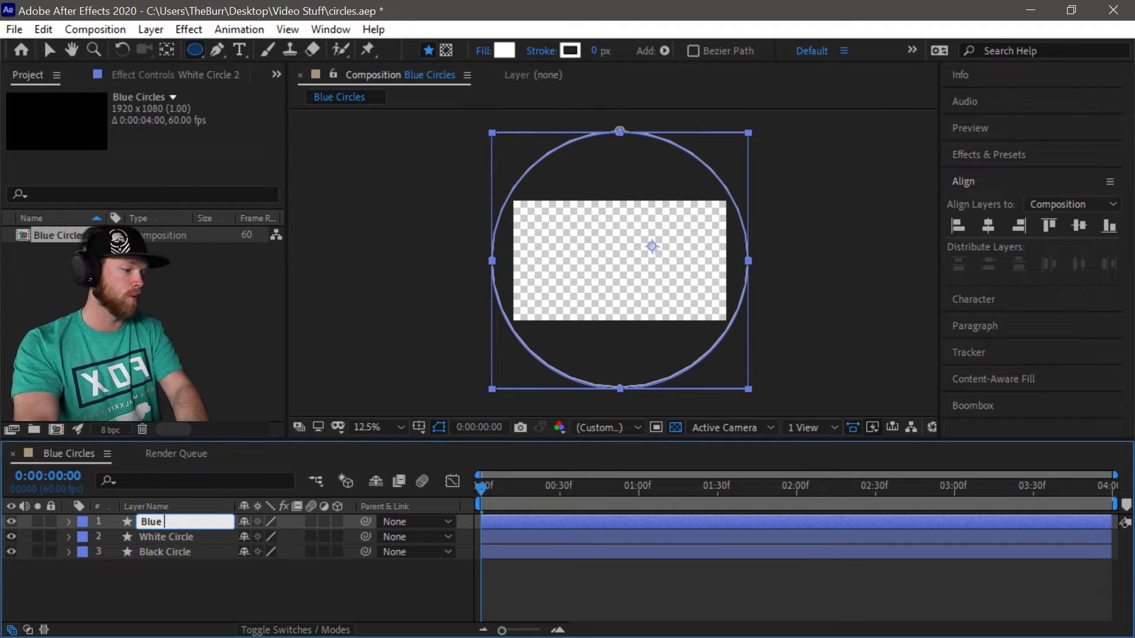
pyautogui.write(' Circle')
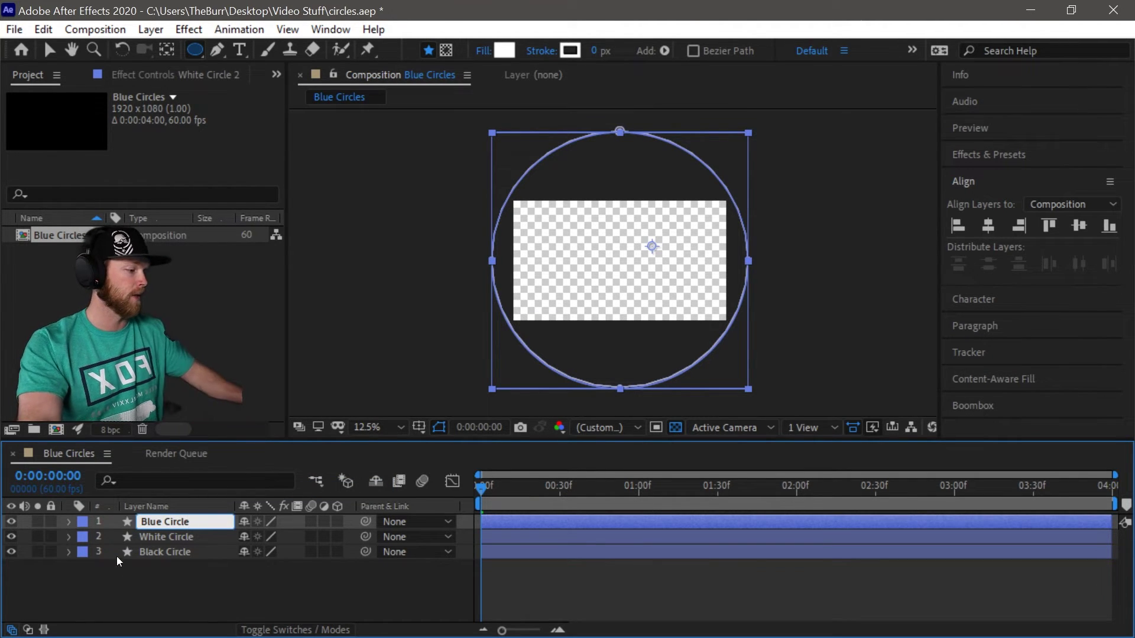
pyautogui.click(125, 558)
# Reveal Blue Circle's Mask Expansion keyframes and change the layer's fill color to a bright blue.
pyautogui.click(69, 522)
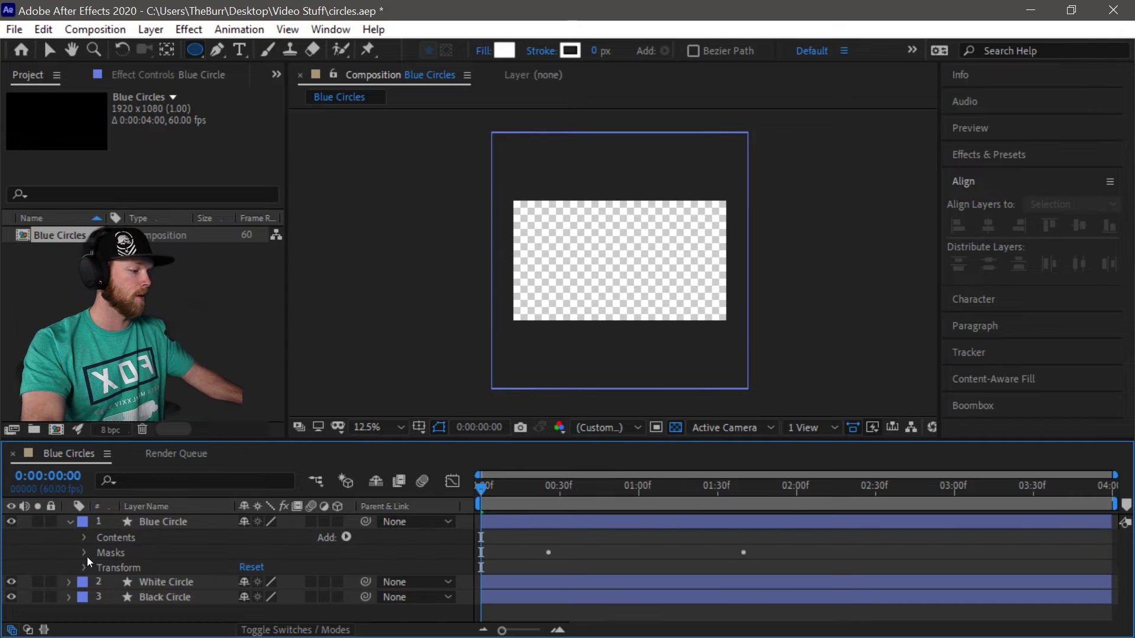
pyautogui.click(86, 555)
pyautogui.click(94, 568)
pyautogui.scroll(-2, 141, 568)
pyautogui.click(190, 570)
pyautogui.click(505, 53)
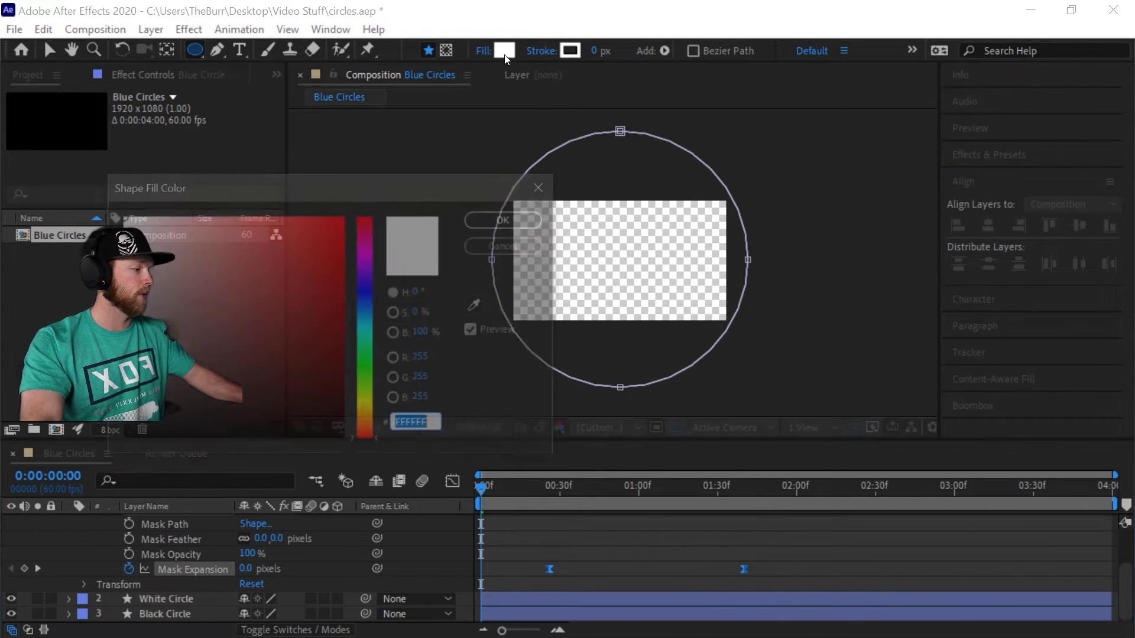
pyautogui.moveTo(372, 318); pyautogui.dragTo(374, 311)
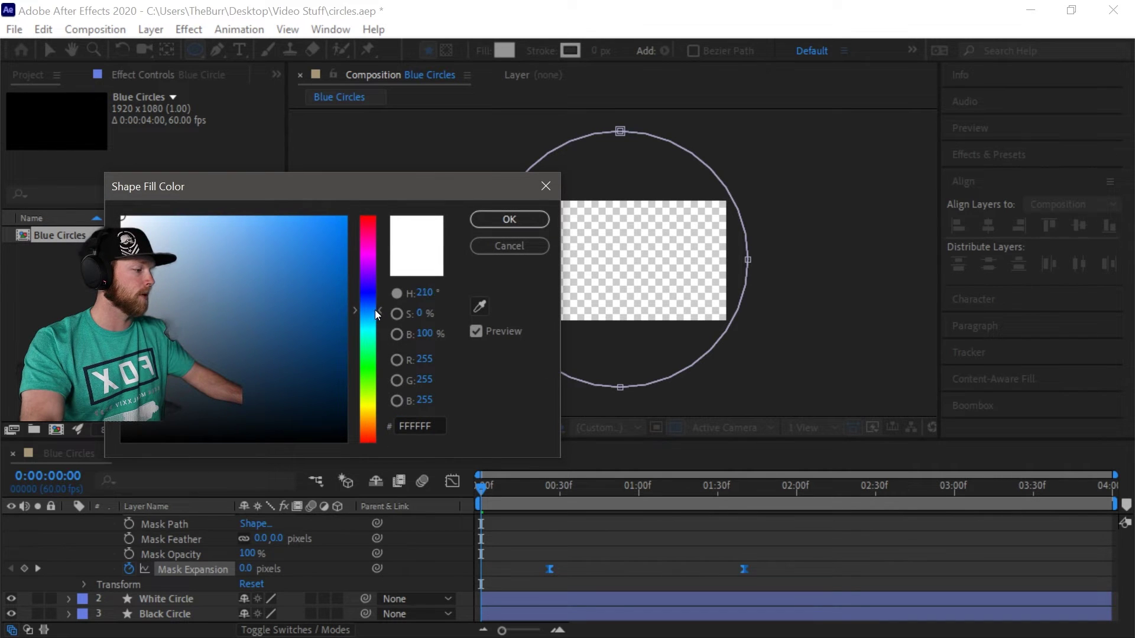
pyautogui.click(510, 220)
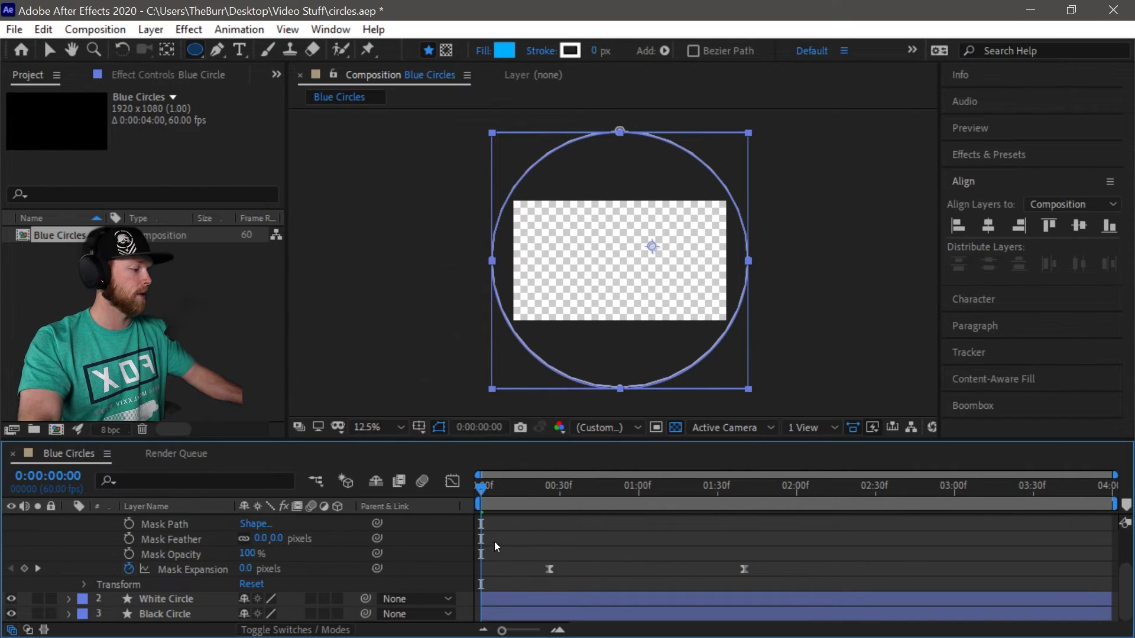
# Shift Blue Circle's two Mask Expansion keyframes later together, so the last one sits at about the 2-second mark.
pyautogui.moveTo(482, 488); pyautogui.dragTo(699, 501)
pyautogui.moveTo(571, 574); pyautogui.dragTo(598, 574)
pyautogui.moveTo(702, 487); pyautogui.dragTo(792, 491)
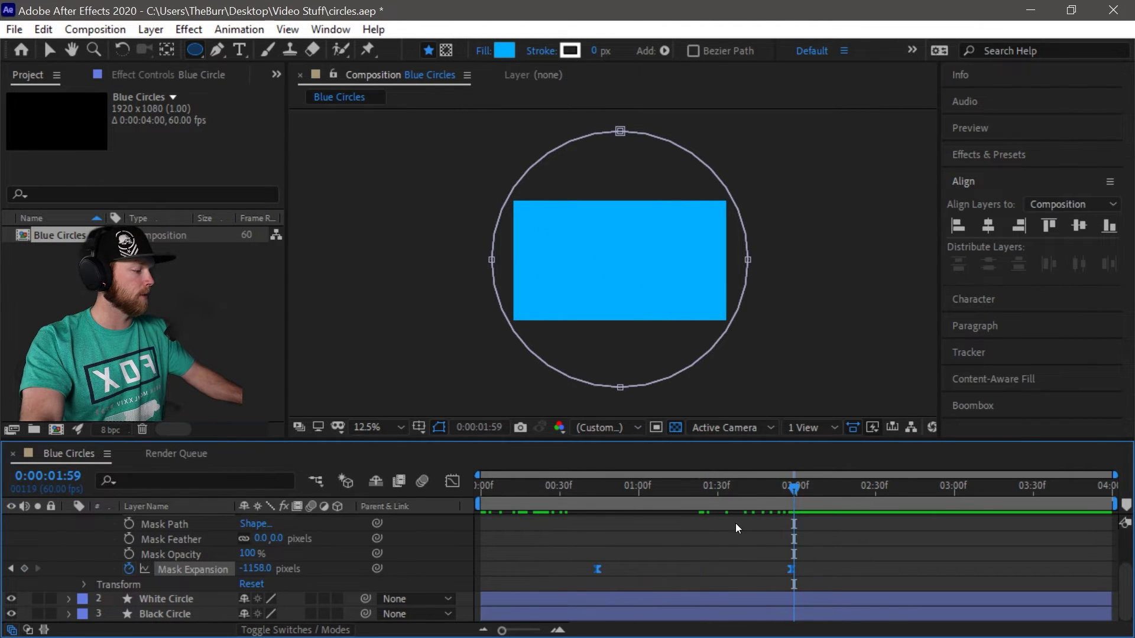
# Preview the three-circle animation from frame 0.
pyautogui.press('Home')
pyautogui.press('space')
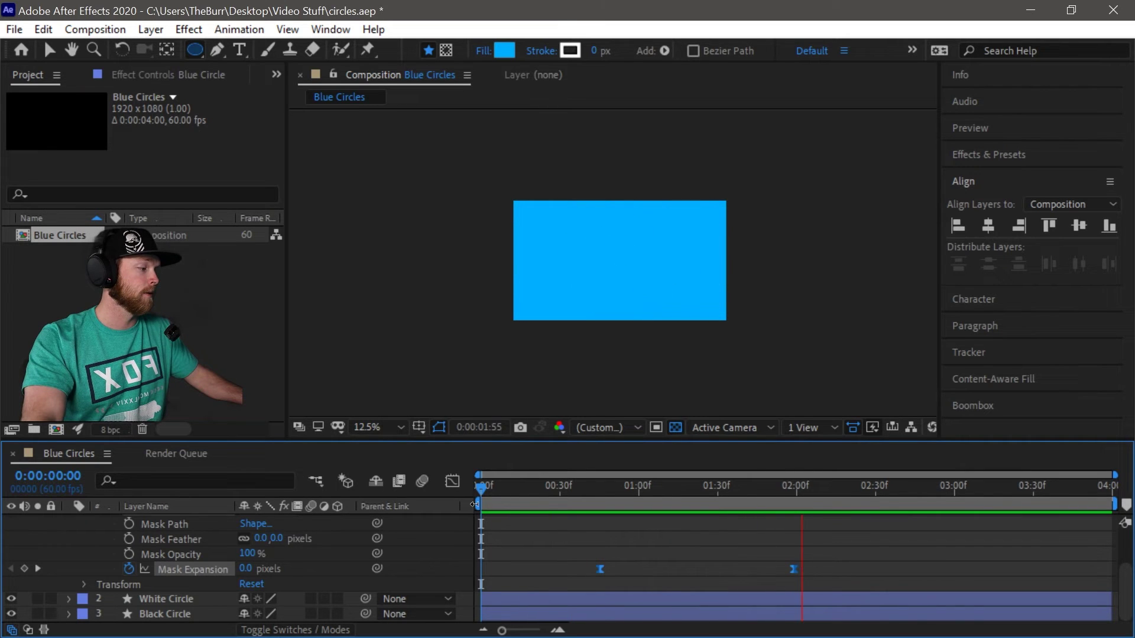
pyautogui.press('space')
# Set the current time to 0:00:02:02 and activate the Horizontal Type tool.
pyautogui.moveTo(810, 494)
pyautogui.mouseDown()
pyautogui.moveTo(466, 491)
pyautogui.moveTo(745, 504)
pyautogui.moveTo(800, 488)
pyautogui.mouseUp()
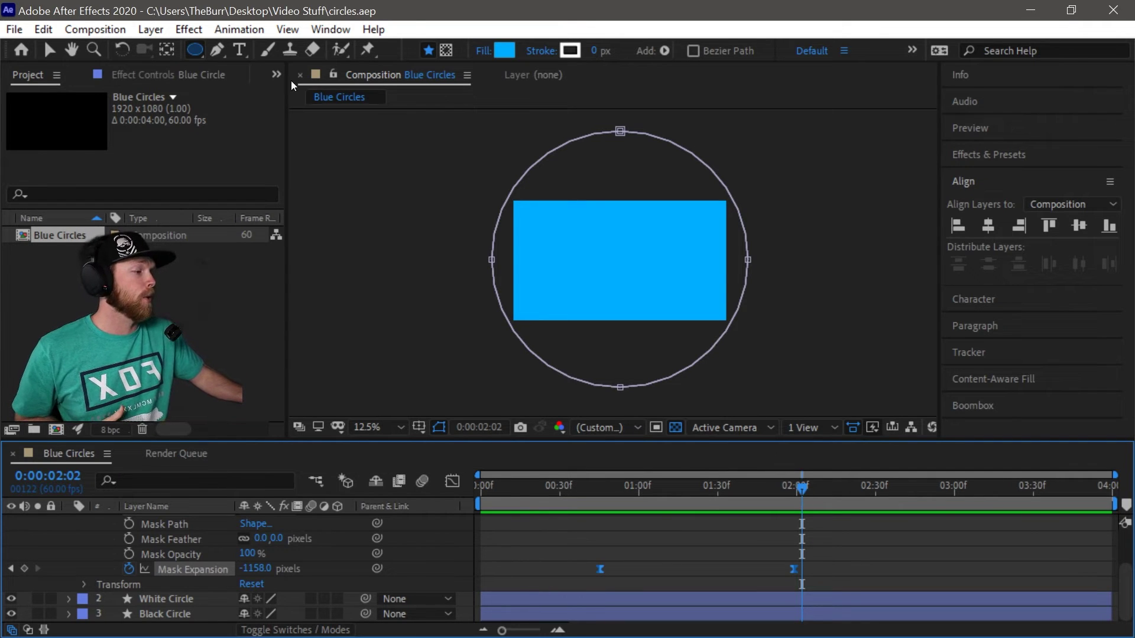
pyautogui.click(242, 55)
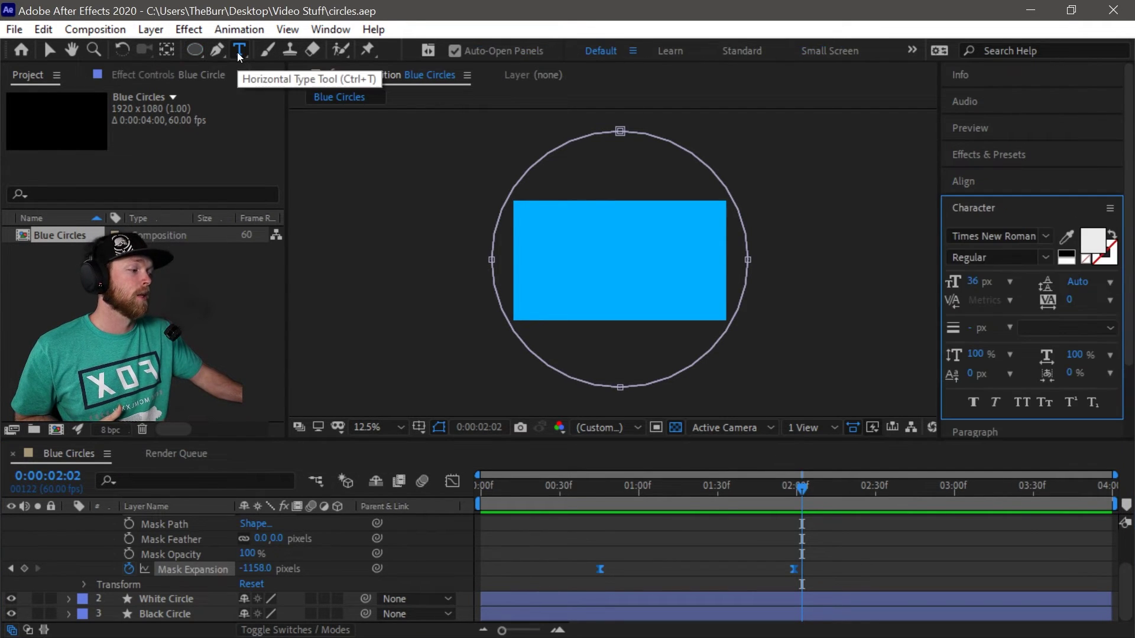
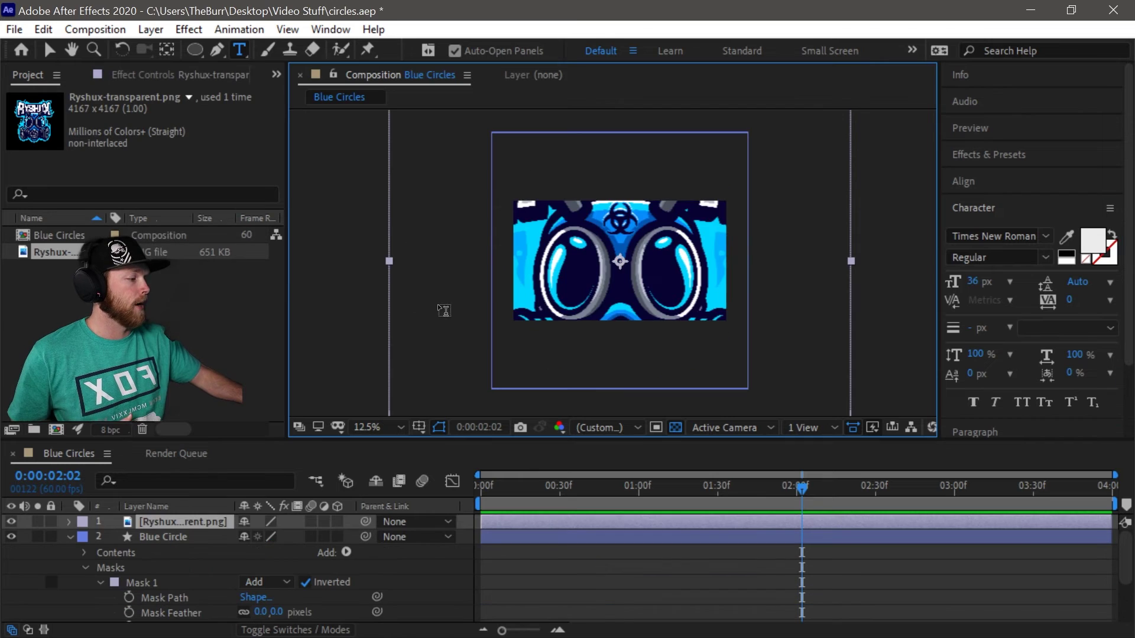
# Scale the Ryshux-transparent.png logo down to about 13.8% and move it straight up above the frame, to about 960, -280.
pyautogui.scroll(-3, 529, 337)
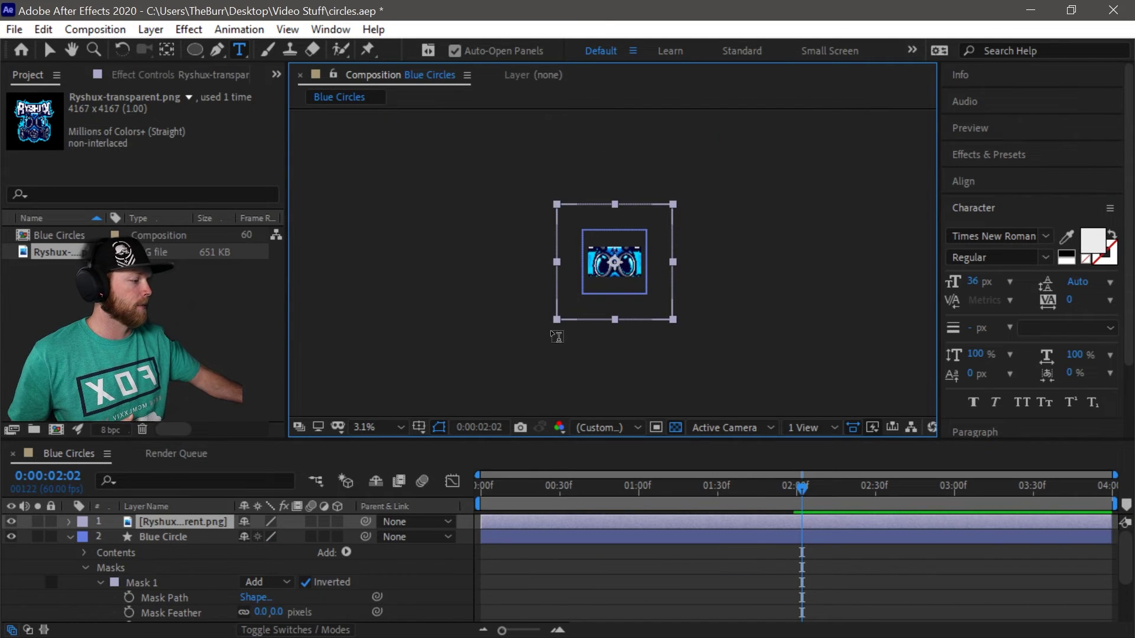
pyautogui.scroll(1, 557, 336)
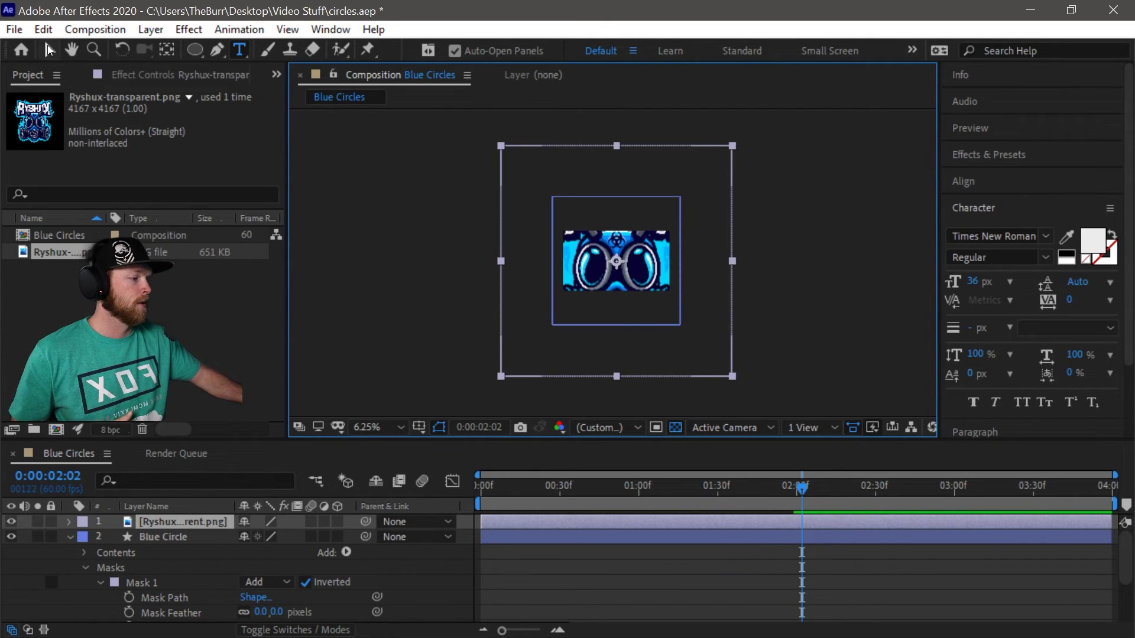
pyautogui.click(49, 48)
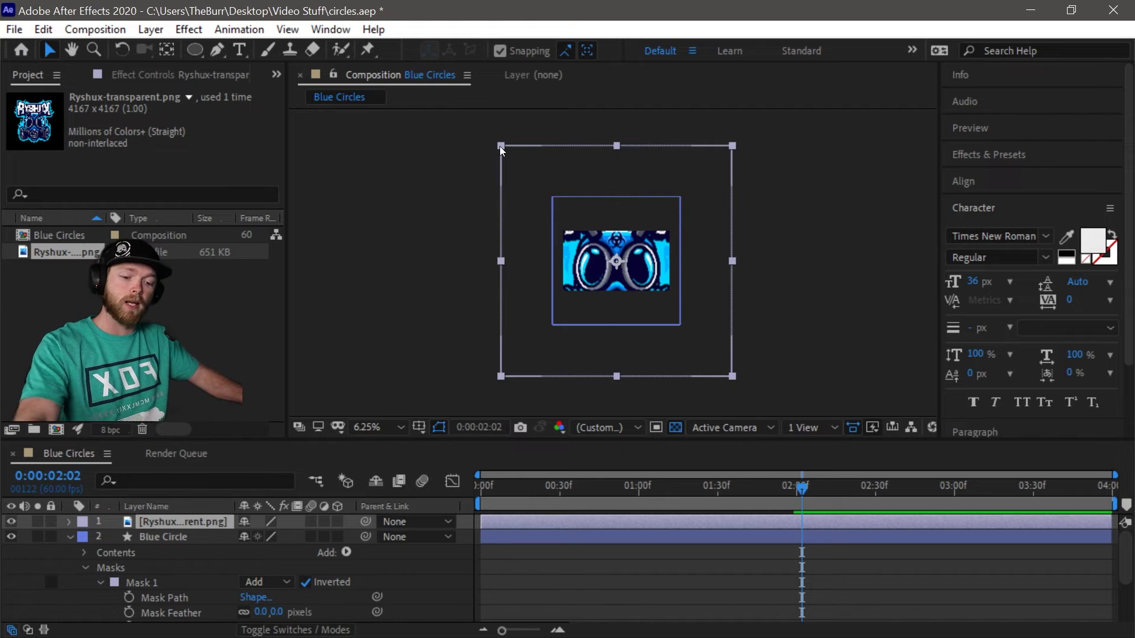
pyautogui.scroll(2, 513, 156)
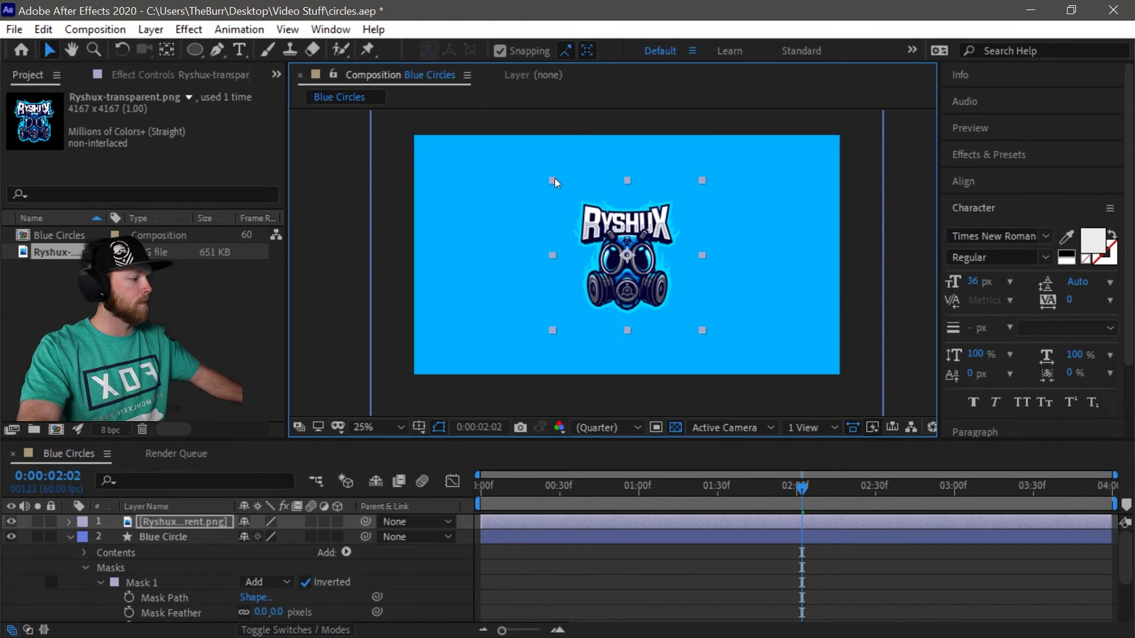
pyautogui.moveTo(570, 197); pyautogui.dragTo(565, 192)
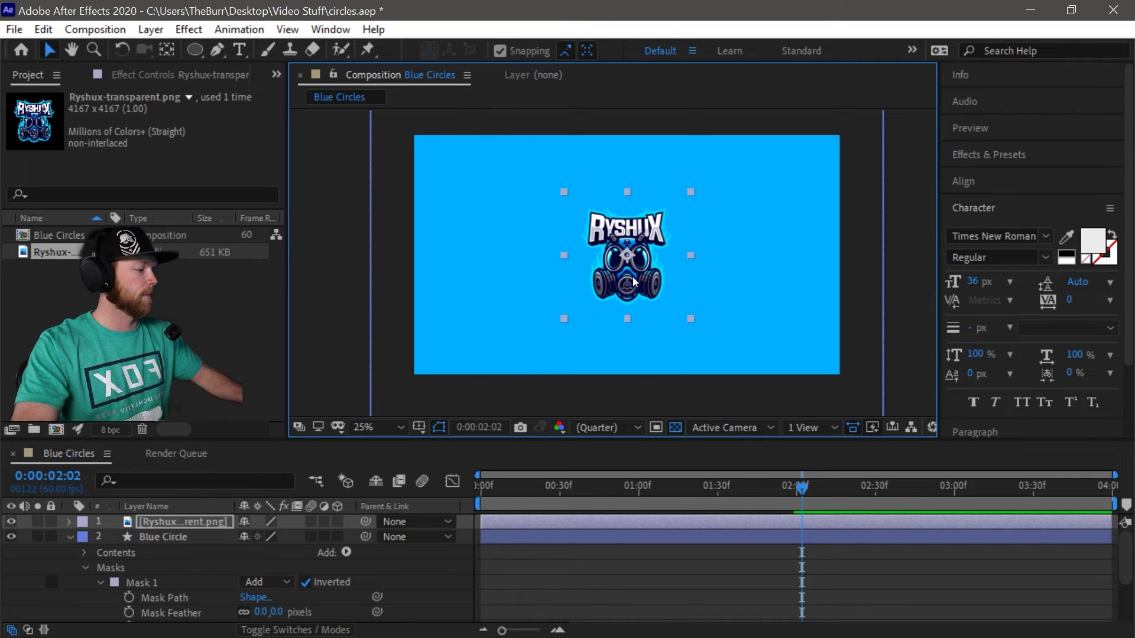
pyautogui.moveTo(638, 274); pyautogui.dragTo(643, 112)
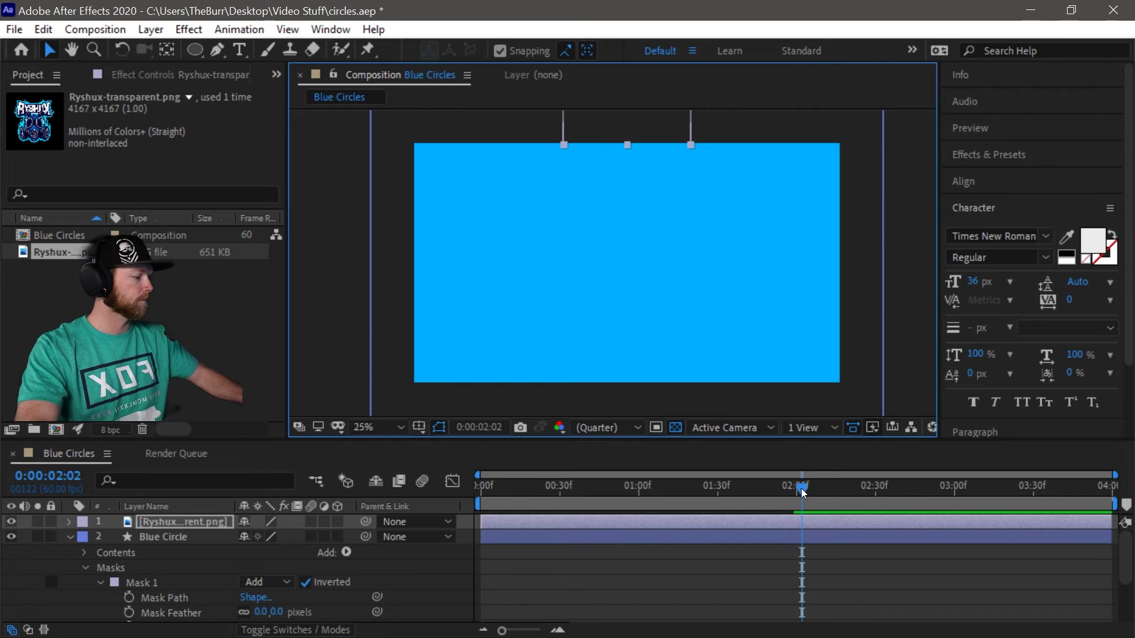
# Set the current time to 0:00:01:25 and add a Position keyframe to the logo layer there.
pyautogui.moveTo(800, 487); pyautogui.dragTo(705, 490)
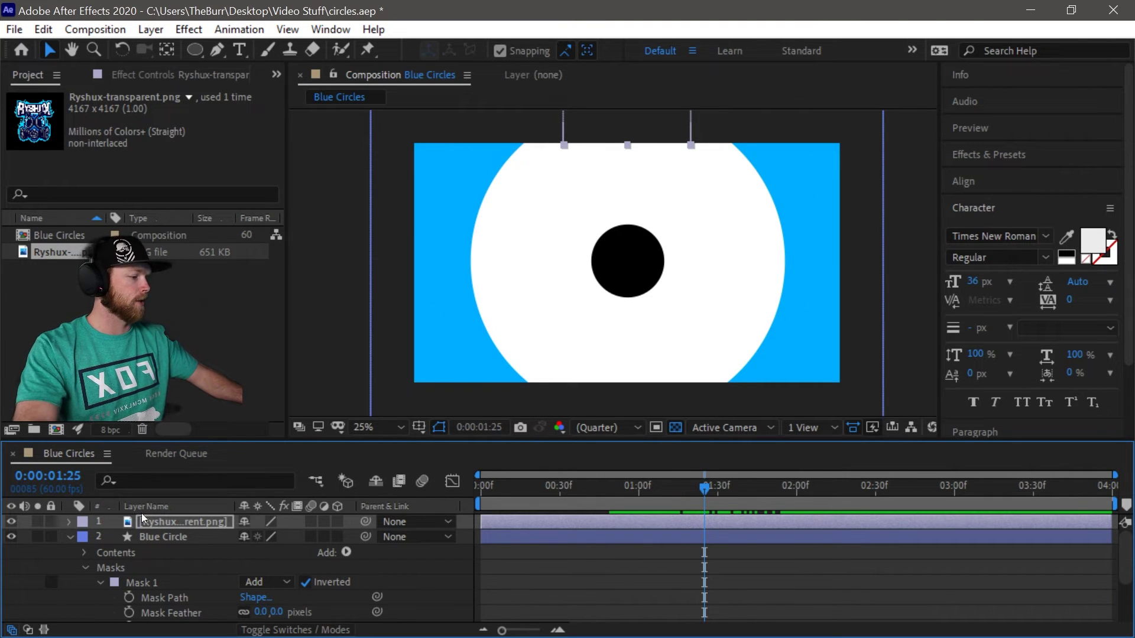
pyautogui.click(70, 521)
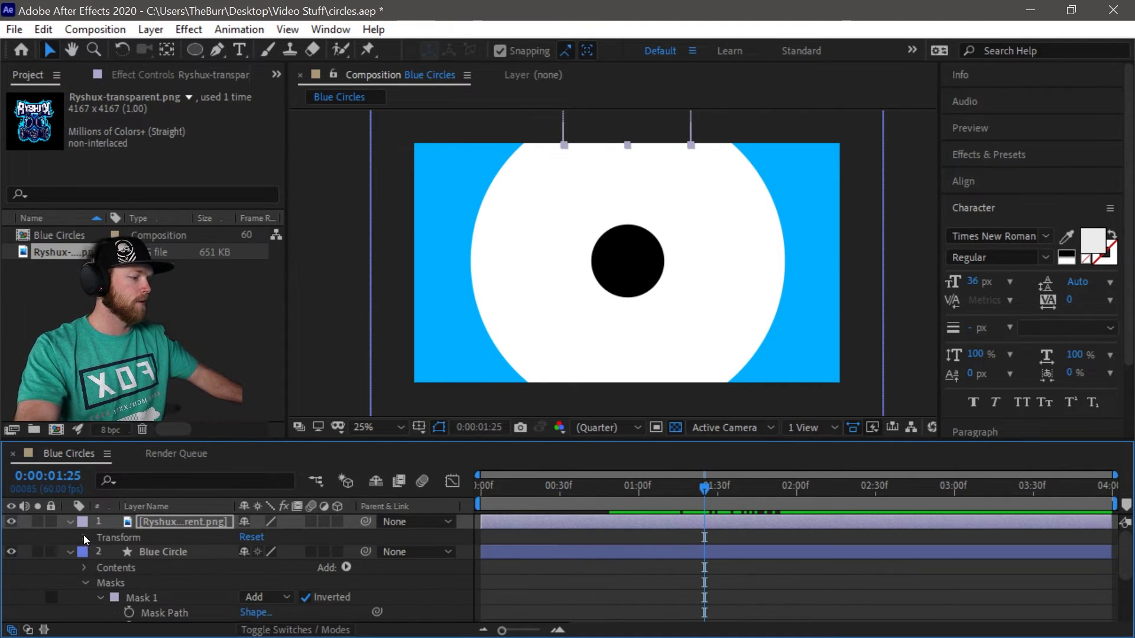
pyautogui.click(85, 536)
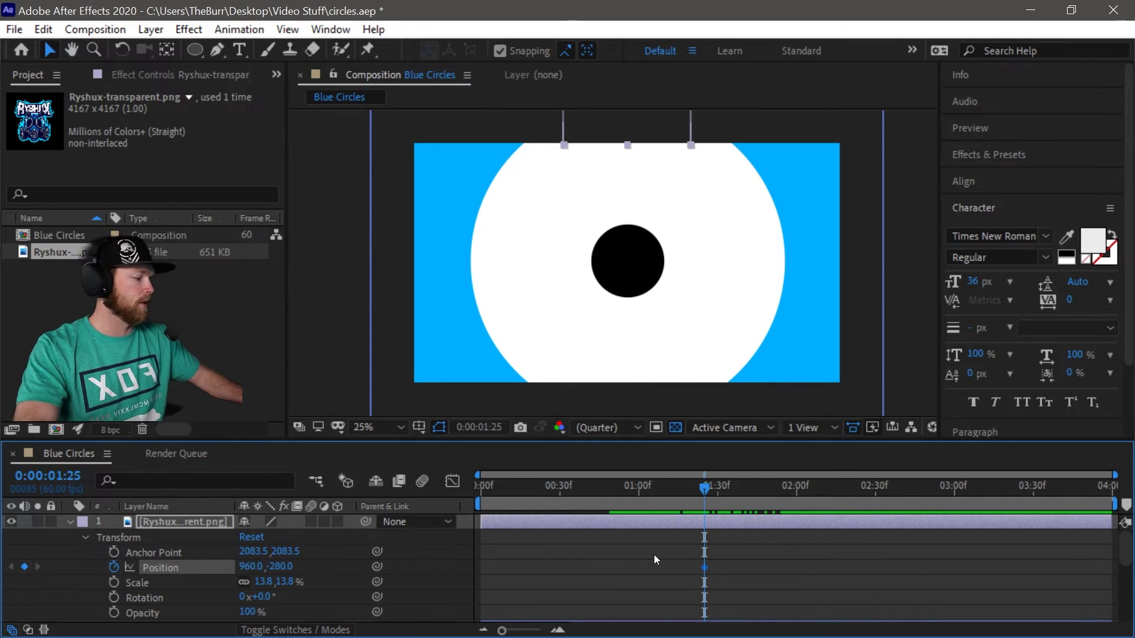
# At 0:00:01:41, set the logo layer's Position to 960, 518, and preview the composition from the start.
pyautogui.moveTo(702, 485); pyautogui.dragTo(746, 492)
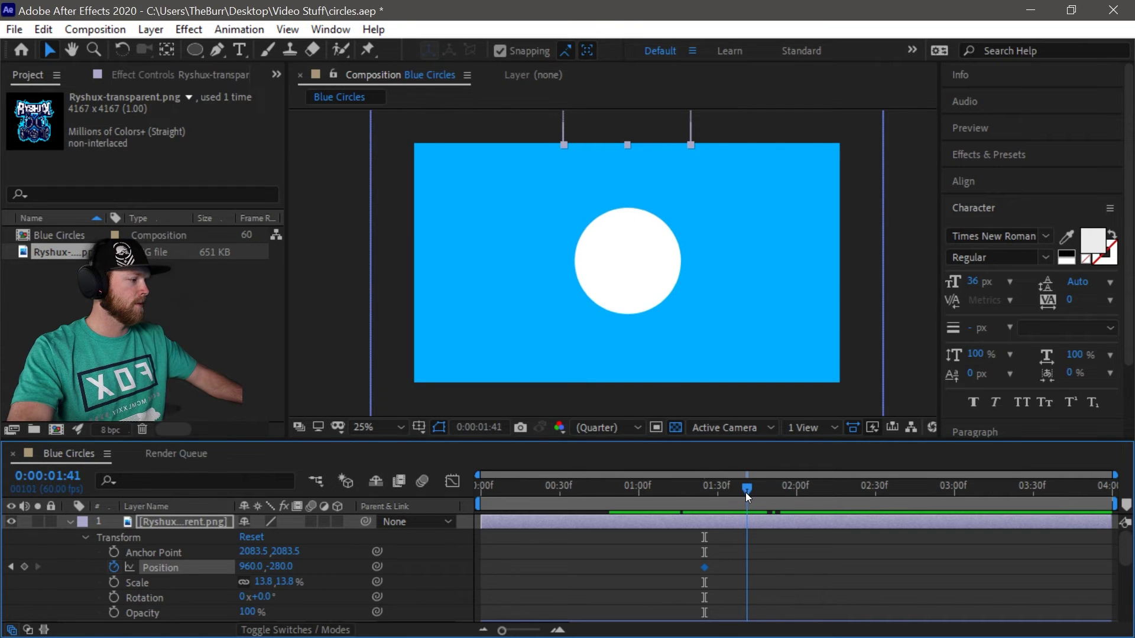
pyautogui.moveTo(277, 565); pyautogui.dragTo(688, 566)
pyautogui.moveTo(889, 636); pyautogui.dragTo(910, 636)
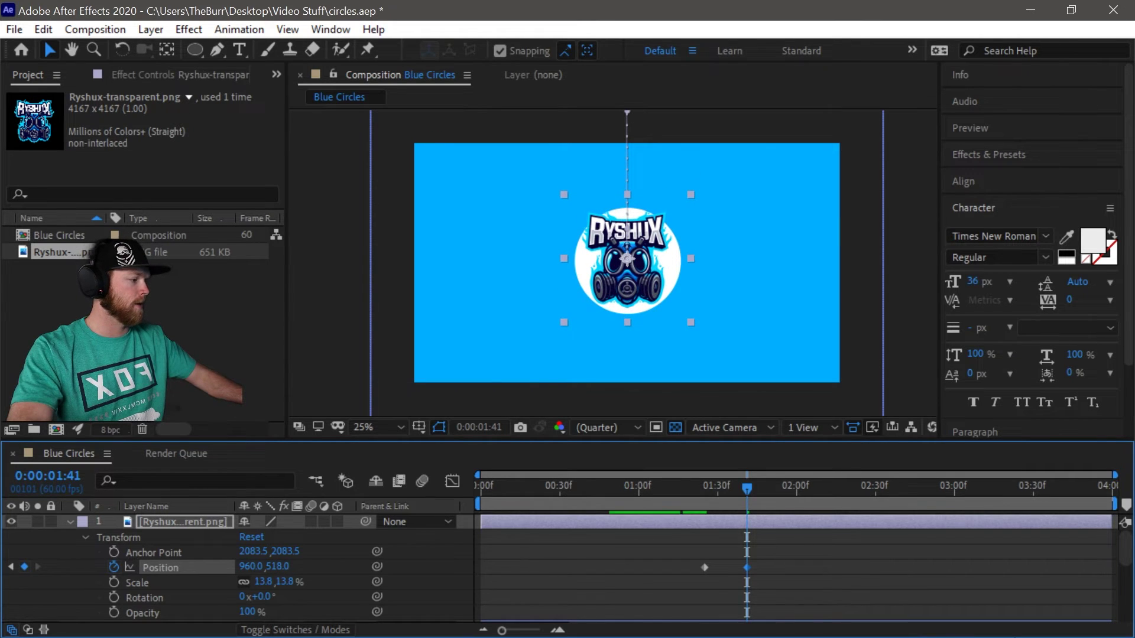
pyautogui.moveTo(747, 487); pyautogui.dragTo(462, 492)
pyautogui.press('space')
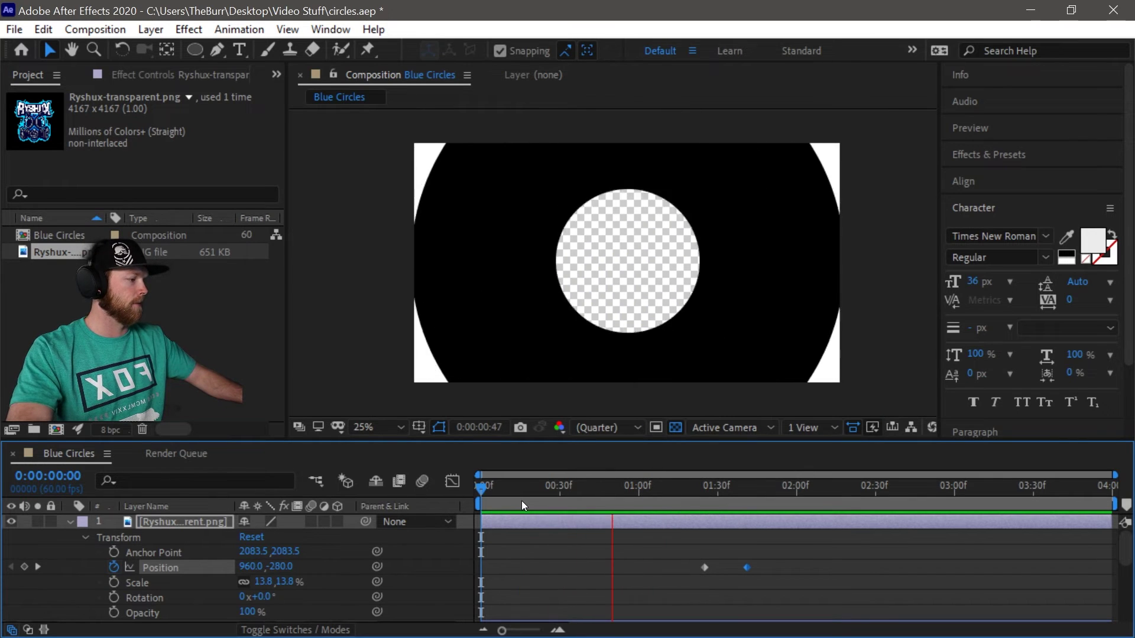
pyautogui.press('space')
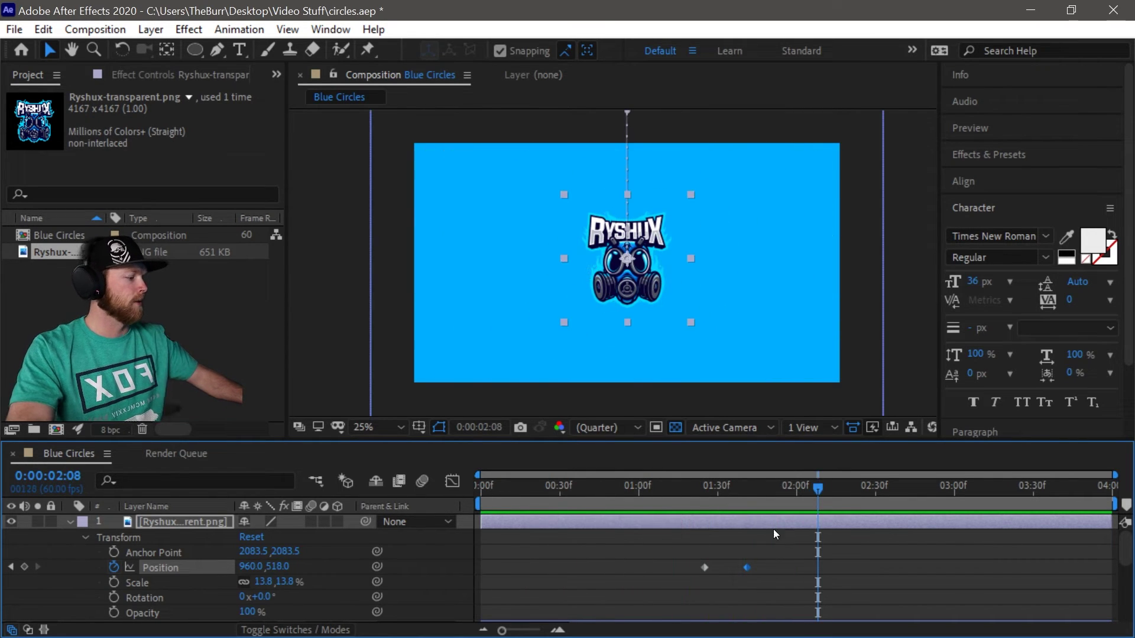
# Move the logo's first Position keyframe earlier to about 0:00:01:12 and preview the motion from 0:00:00:50.
pyautogui.click(704, 568)
pyautogui.moveTo(702, 569); pyautogui.dragTo(671, 568)
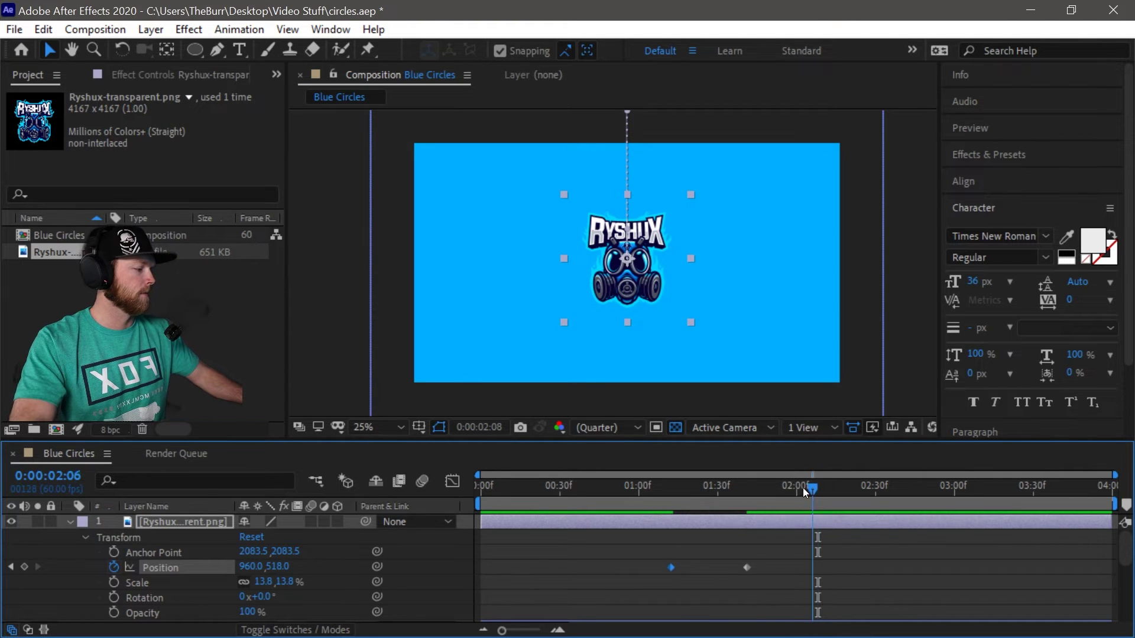
pyautogui.click(615, 488)
pyautogui.press('space')
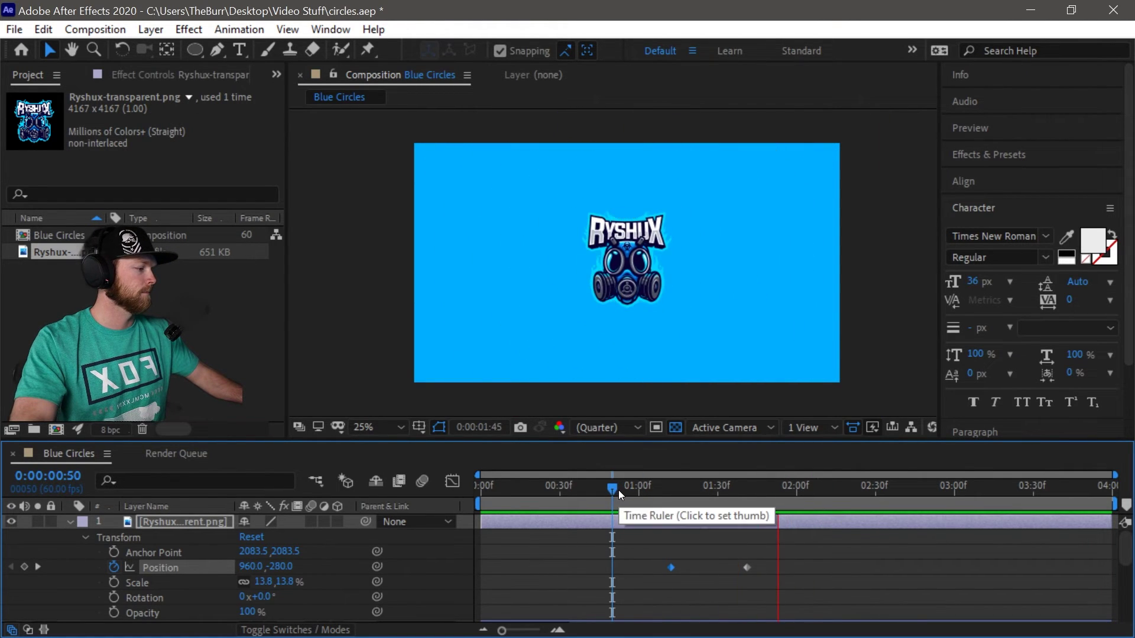
pyautogui.press('space')
# Keyframe the logo's Scale from 13.8% at the first Position keyframe to 23.8% at 0:00:01:41, and preview it.
pyautogui.click(732, 490)
pyautogui.moveTo(725, 494)
pyautogui.mouseDown()
pyautogui.moveTo(652, 492)
pyautogui.moveTo(750, 508)
pyautogui.moveTo(657, 494)
pyautogui.moveTo(746, 489)
pyautogui.mouseUp()
pyautogui.click(115, 583)
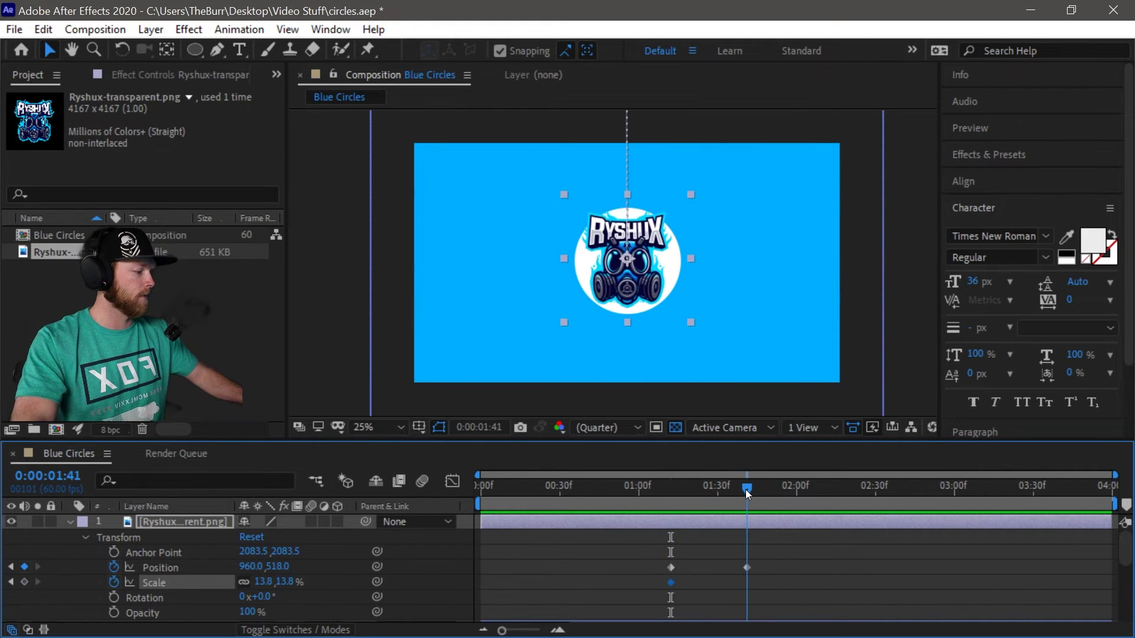
pyautogui.moveTo(268, 582); pyautogui.dragTo(275, 582)
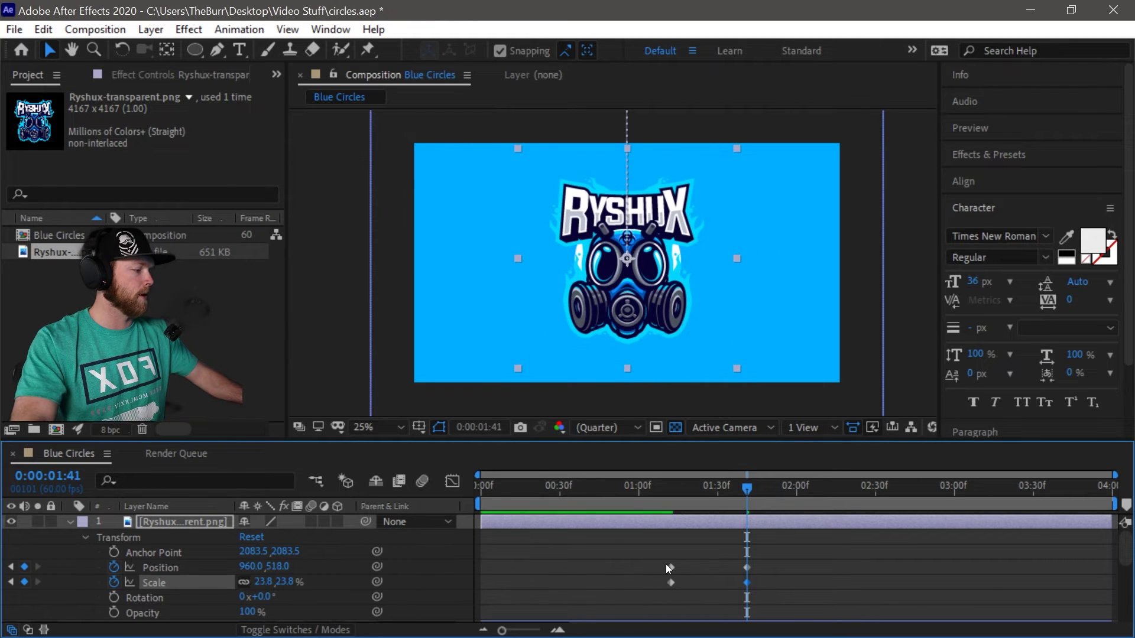
pyautogui.moveTo(743, 487); pyautogui.dragTo(619, 491)
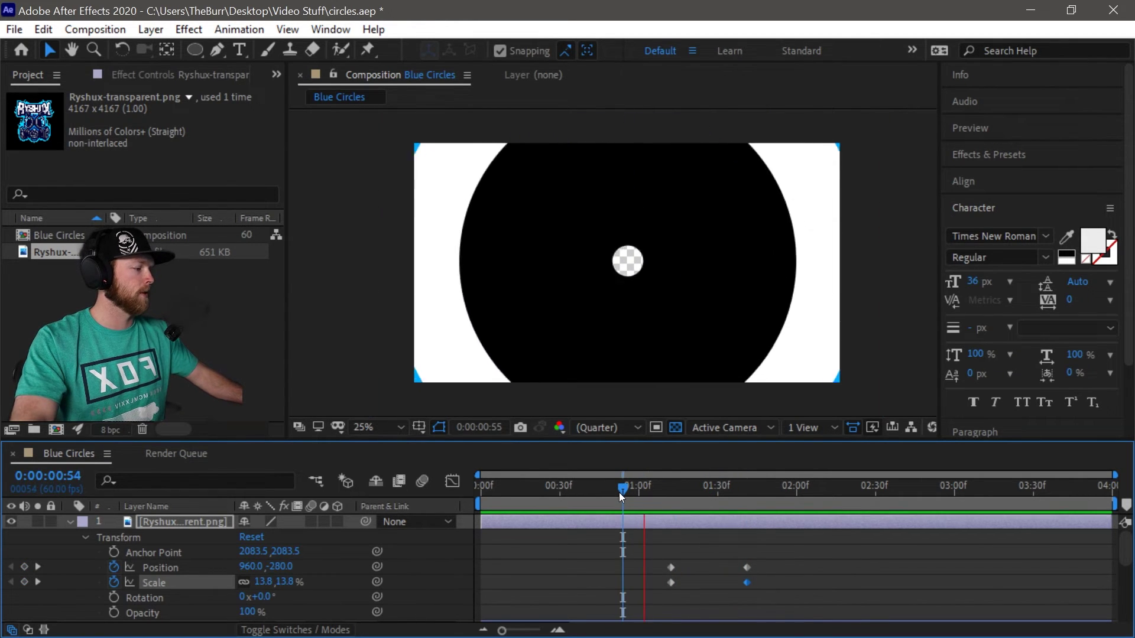
pyautogui.click(680, 524)
pyautogui.press('space')
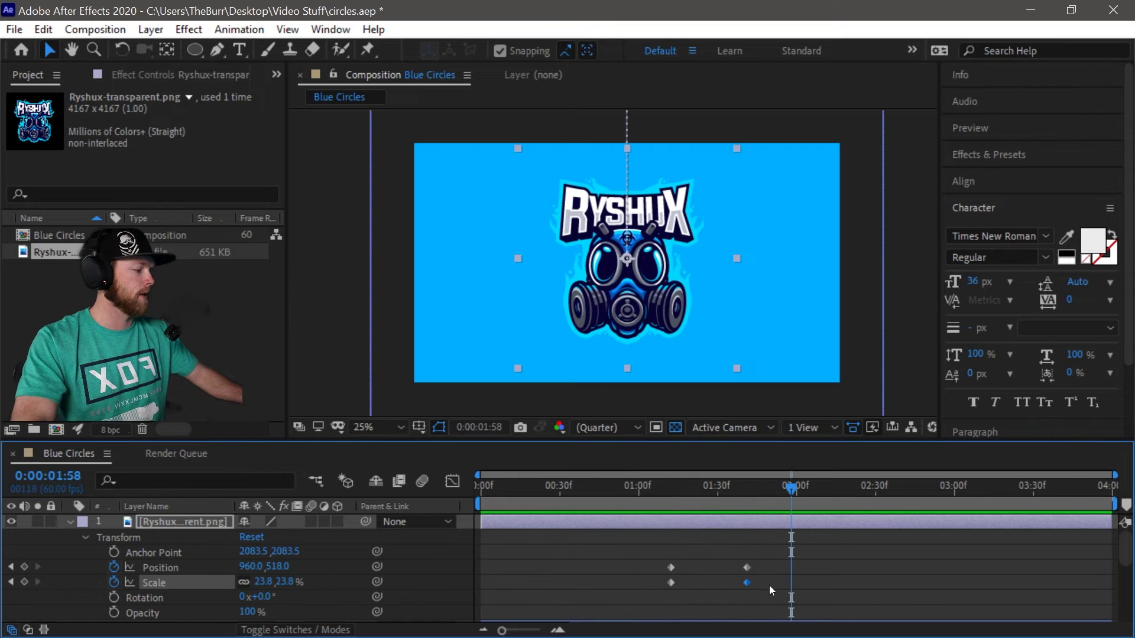
# Apply Easy Ease to all of the logo's Position and Scale keyframes and check the eased motion.
pyautogui.moveTo(768, 586); pyautogui.dragTo(665, 564)
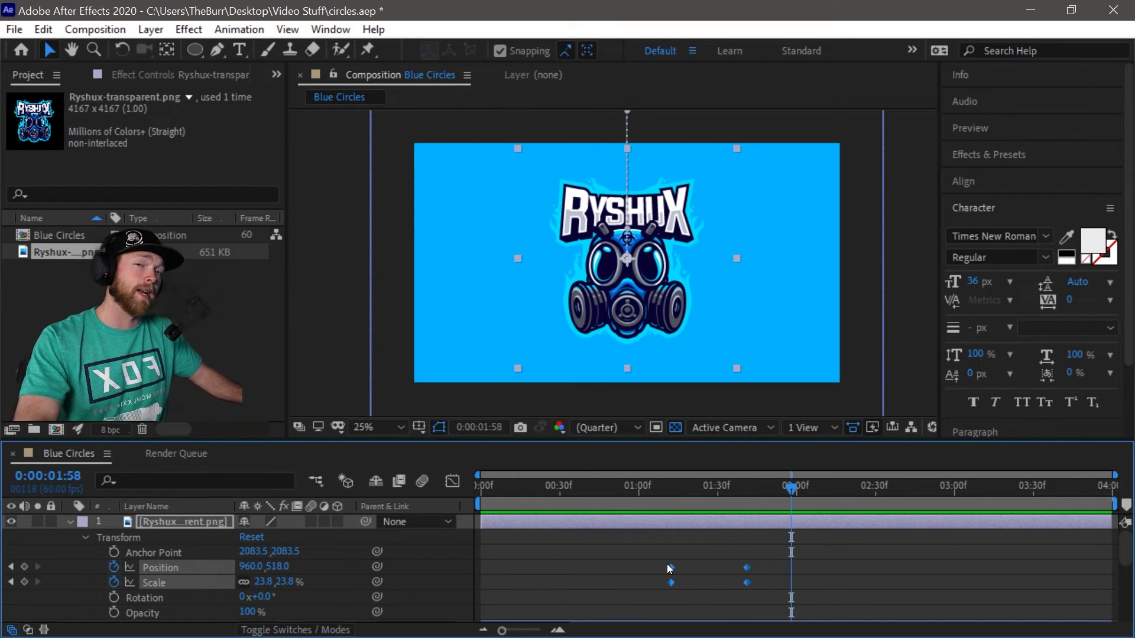
pyautogui.press('F9')
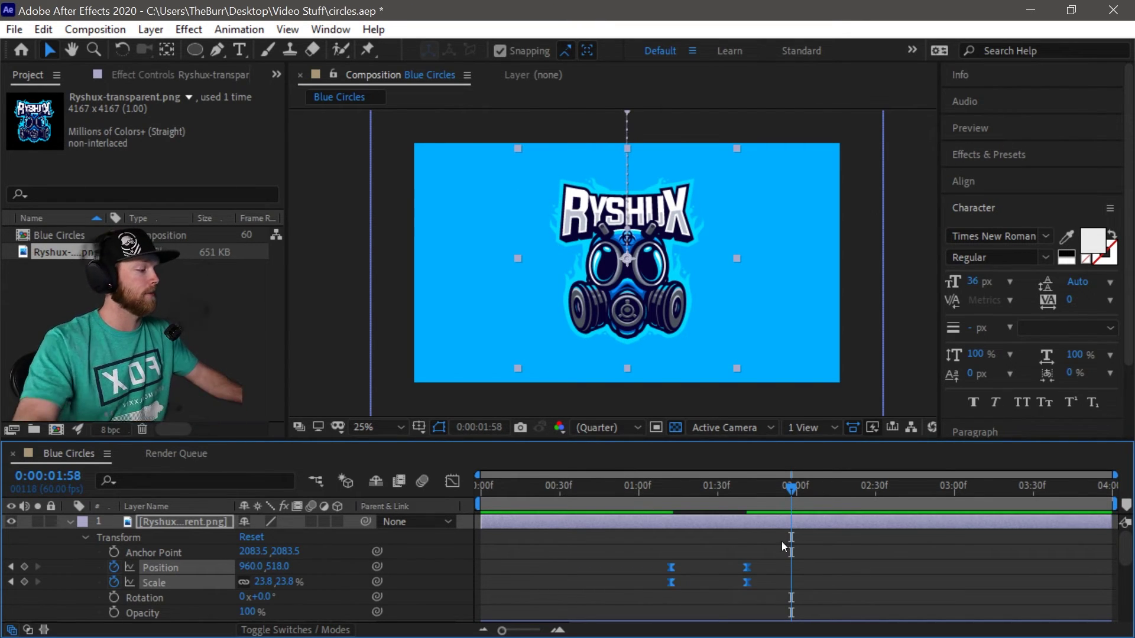
pyautogui.moveTo(791, 486); pyautogui.dragTo(629, 489)
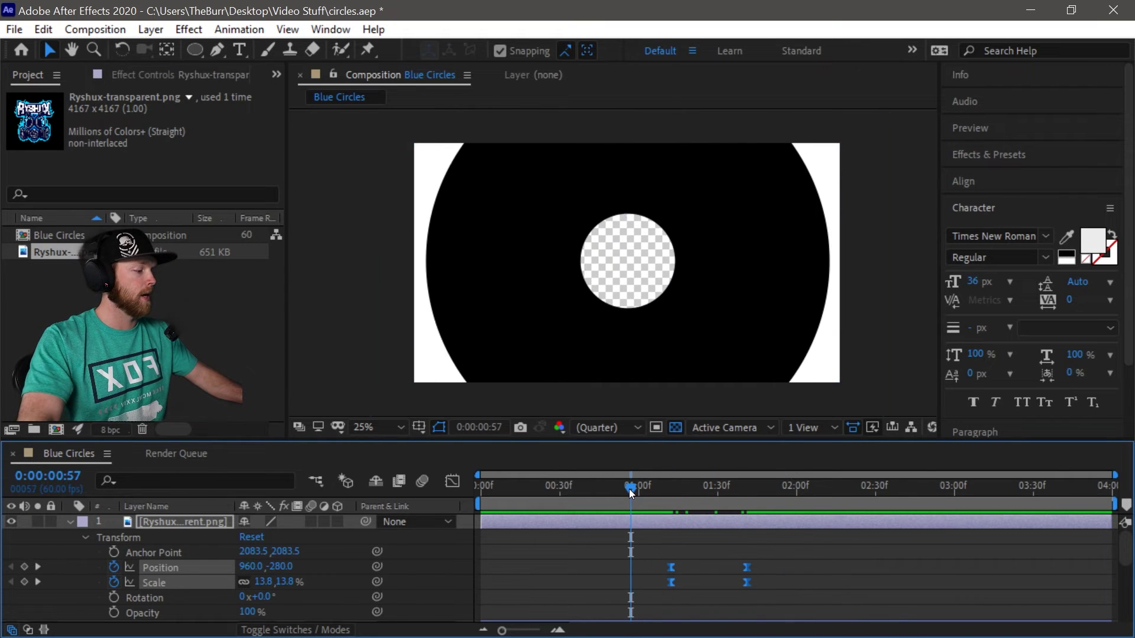
pyautogui.click(772, 487)
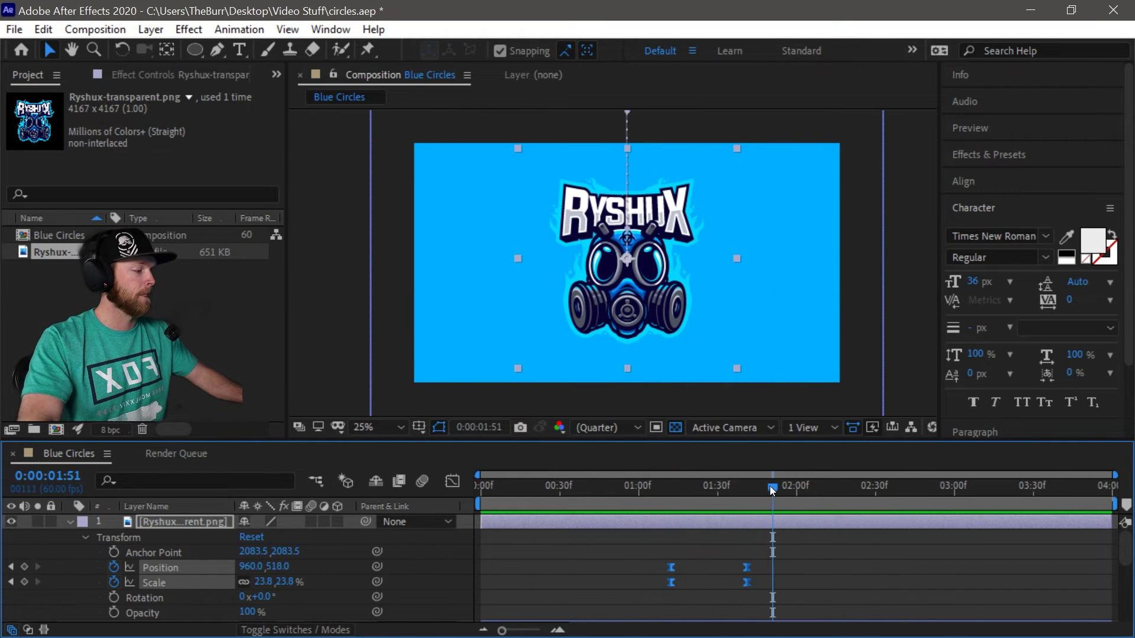
pyautogui.press('space')
pyautogui.press('space')
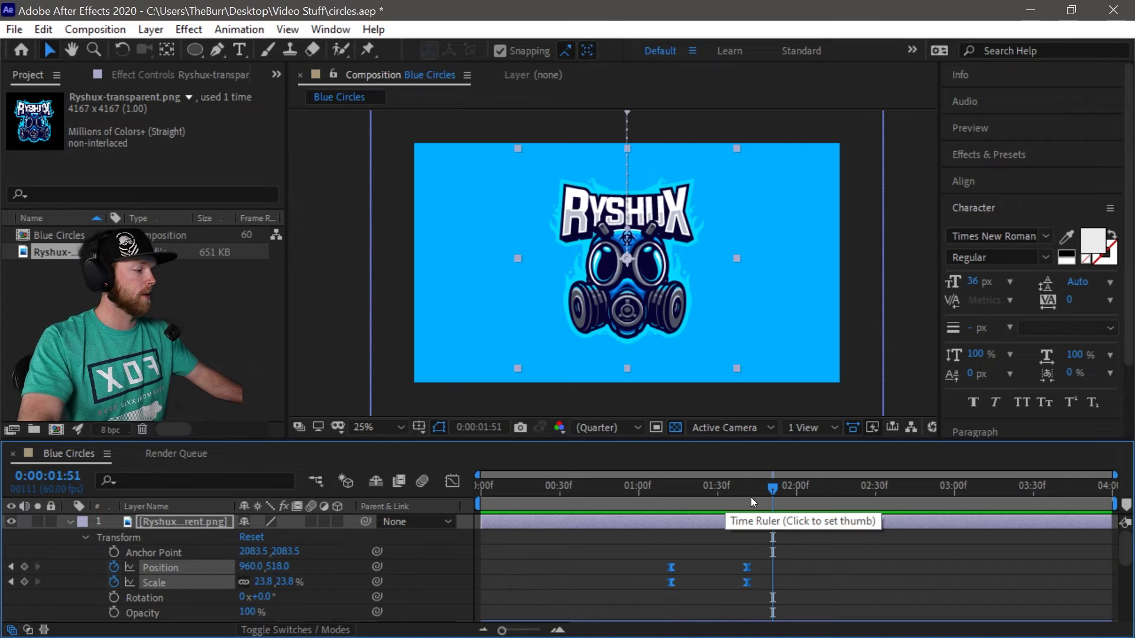
pyautogui.moveTo(772, 487); pyautogui.dragTo(665, 489)
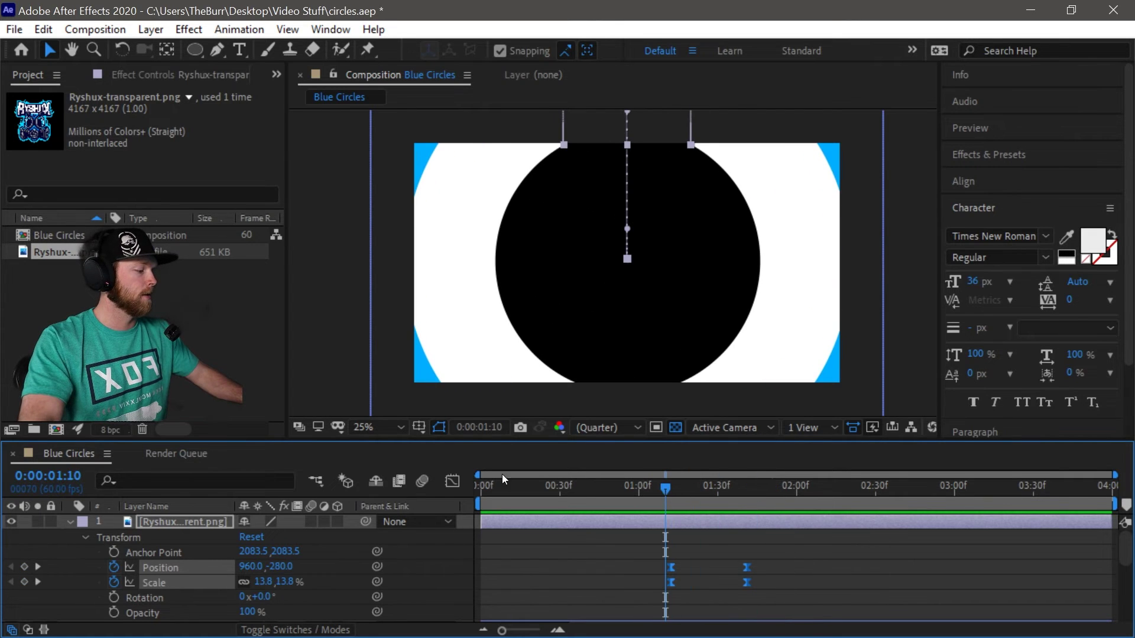
# In the Graph Editor, lengthen the incoming ease of the logo's last Position keyframe so the speed peaks earlier, and return to the keyframe view.
pyautogui.click(452, 480)
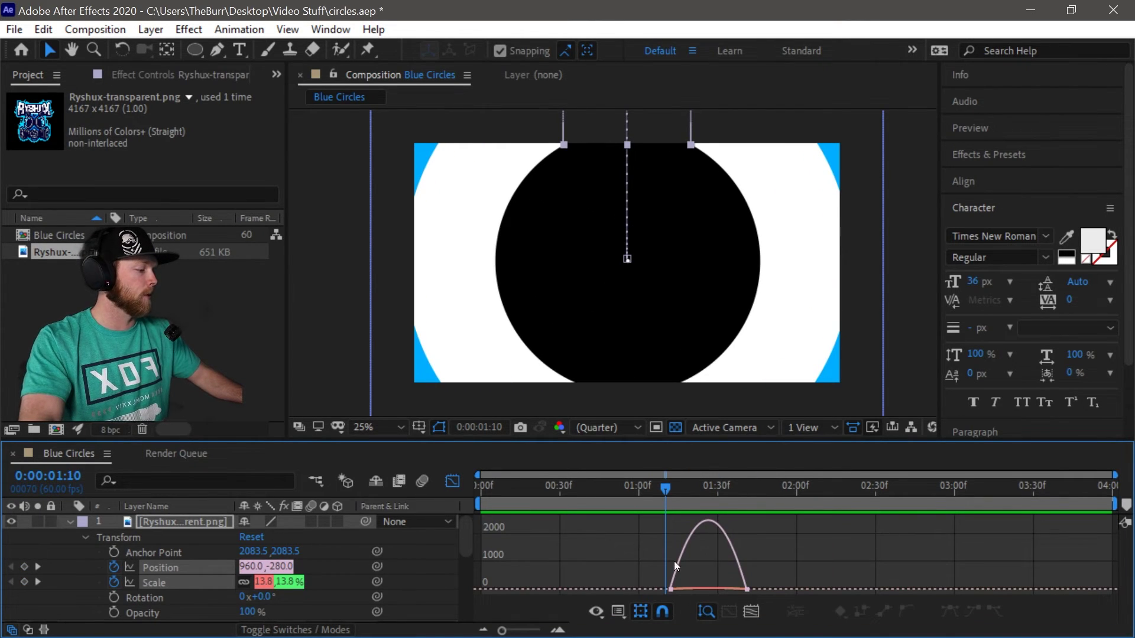
pyautogui.click(708, 593)
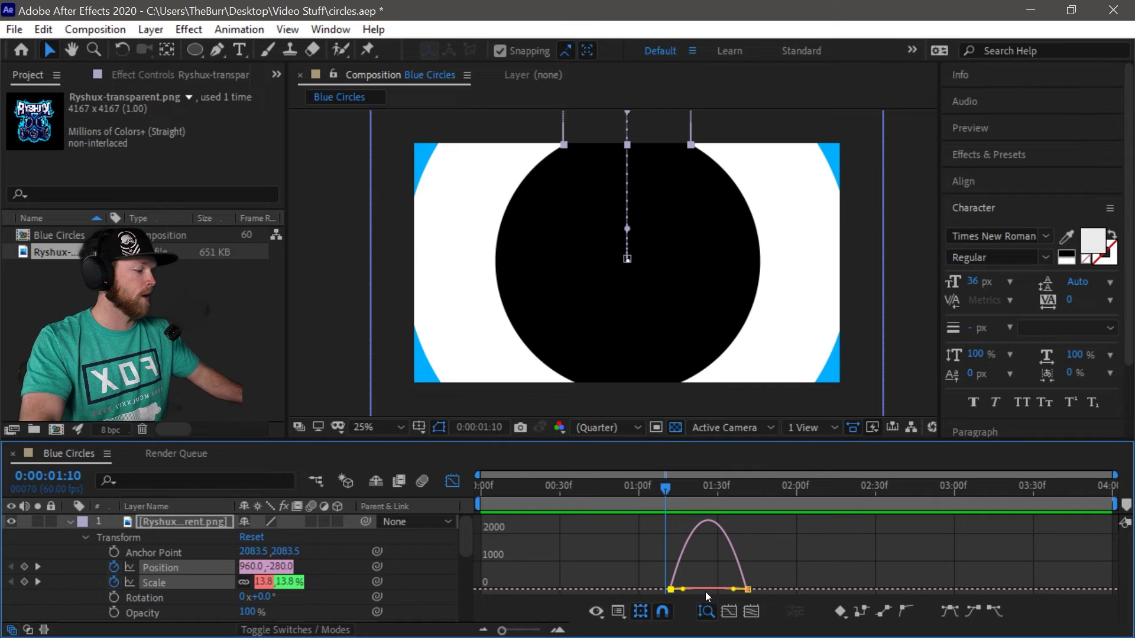
pyautogui.moveTo(732, 593); pyautogui.dragTo(722, 592)
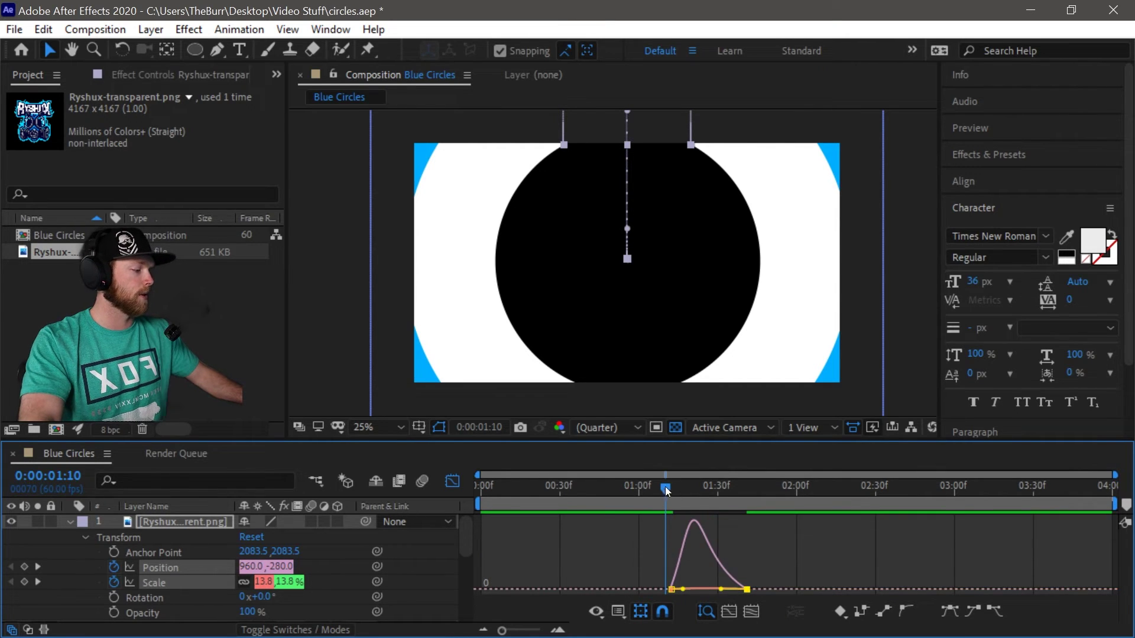
pyautogui.click(618, 490)
pyautogui.moveTo(618, 489); pyautogui.dragTo(815, 488)
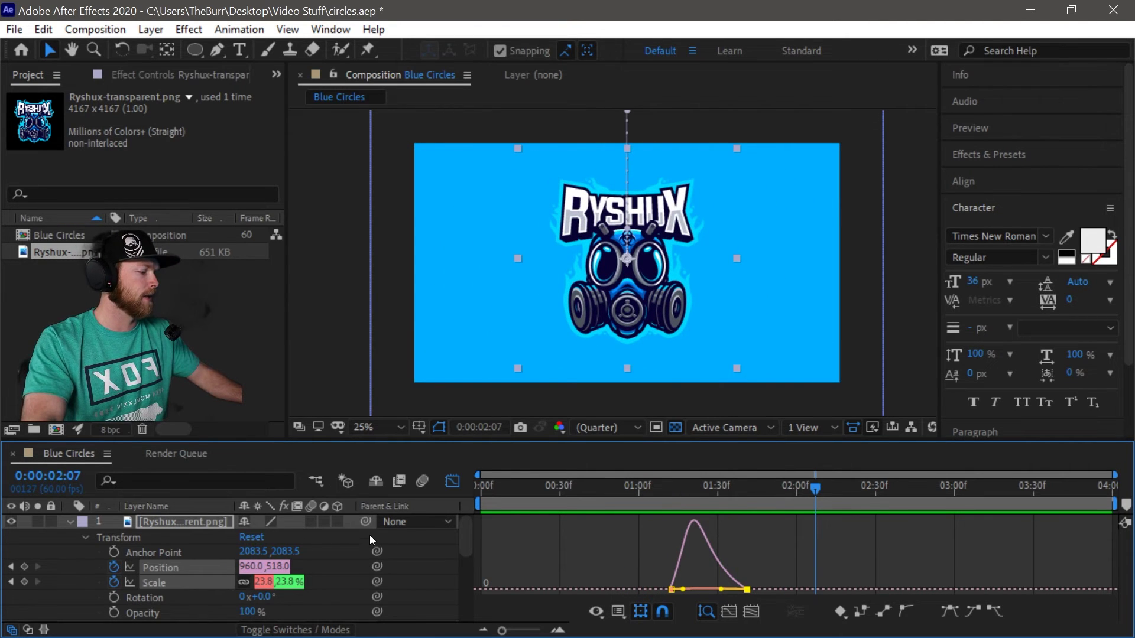
pyautogui.click(452, 480)
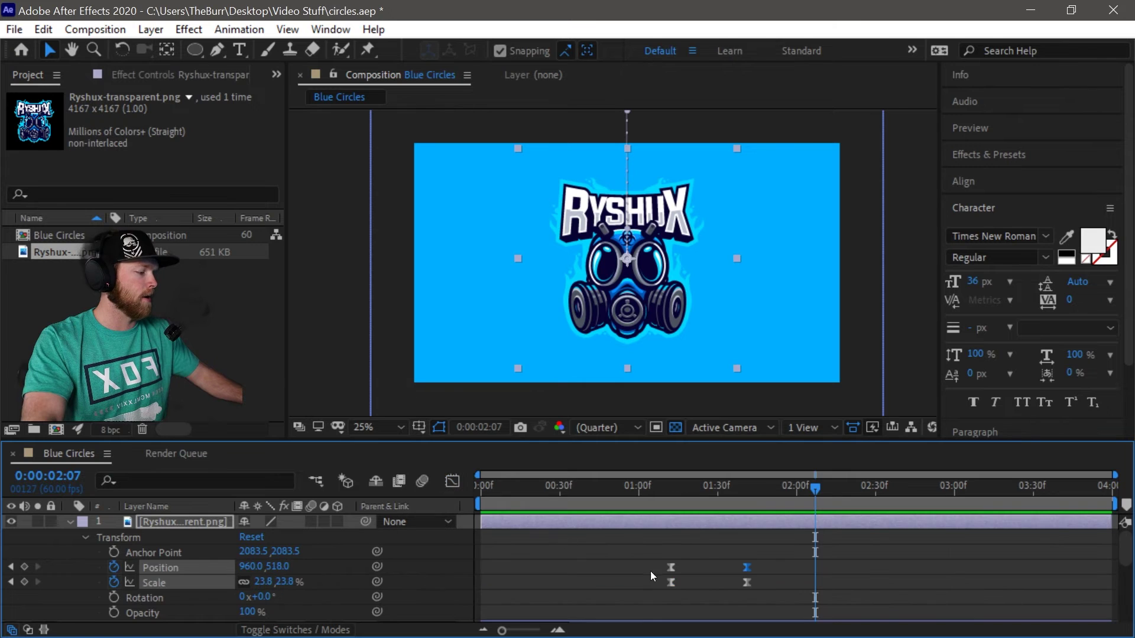
# Move the logo's first Position and Scale keyframes earlier to about 0:00:01:06 and preview the composition from the start.
pyautogui.moveTo(660, 555)
pyautogui.mouseDown()
pyautogui.moveTo(679, 591)
pyautogui.moveTo(671, 569)
pyautogui.moveTo(656, 572)
pyautogui.mouseUp()
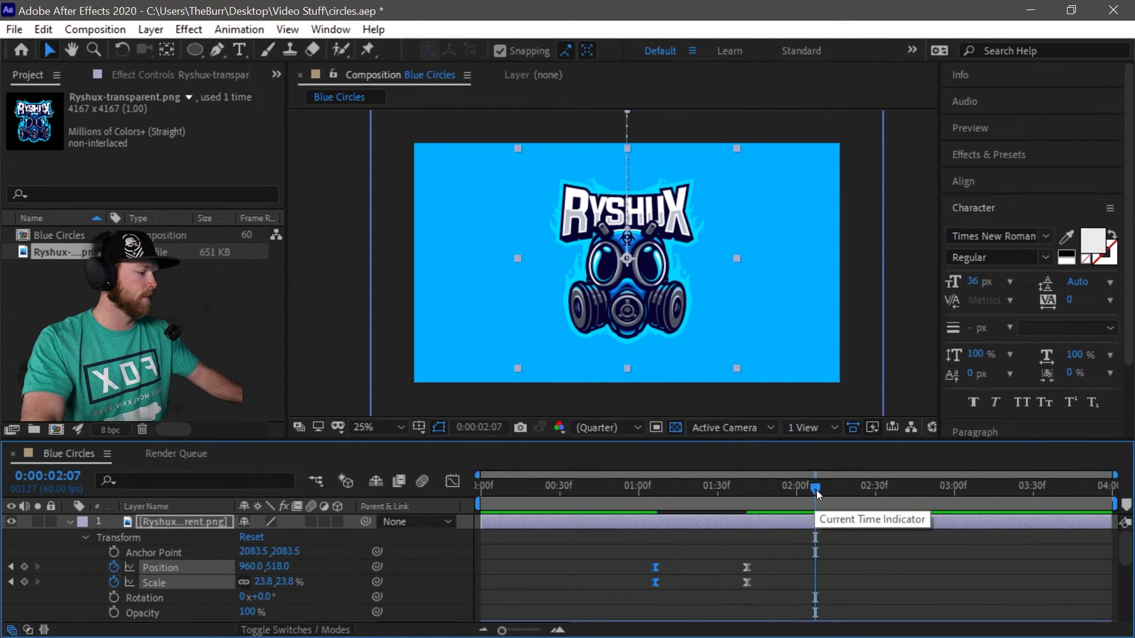
pyautogui.moveTo(817, 490); pyautogui.dragTo(427, 492)
pyautogui.press('space')
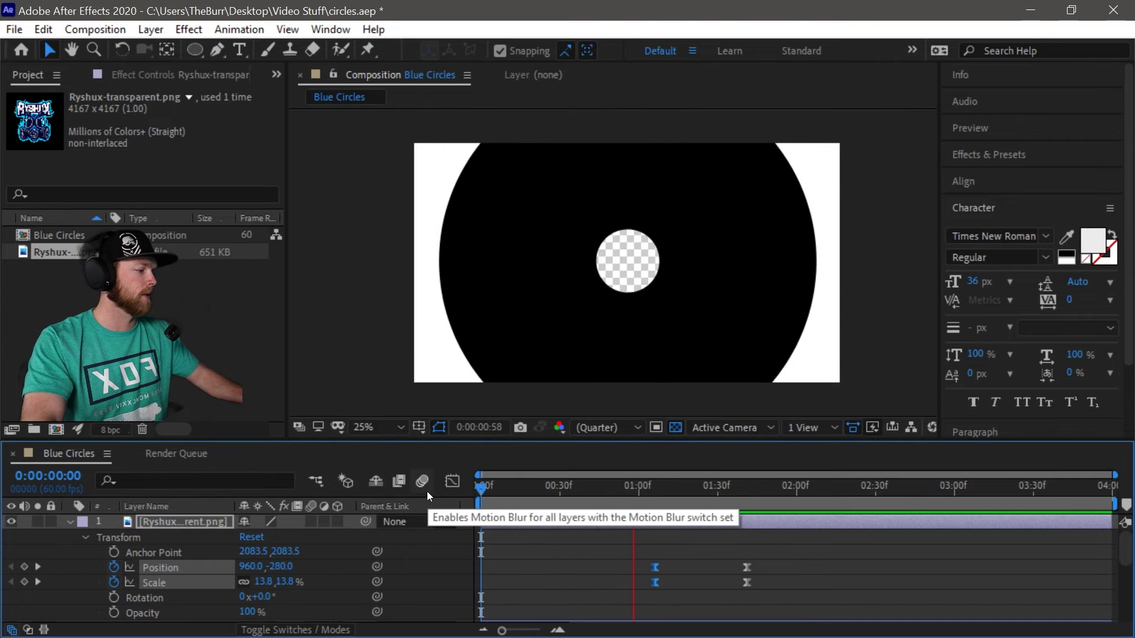
pyautogui.press('space')
# Duplicate the logo's second pair of Position and Scale keyframes at 0:00:02:09.
pyautogui.moveTo(728, 487); pyautogui.dragTo(824, 494)
pyautogui.moveTo(739, 559); pyautogui.dragTo(749, 585)
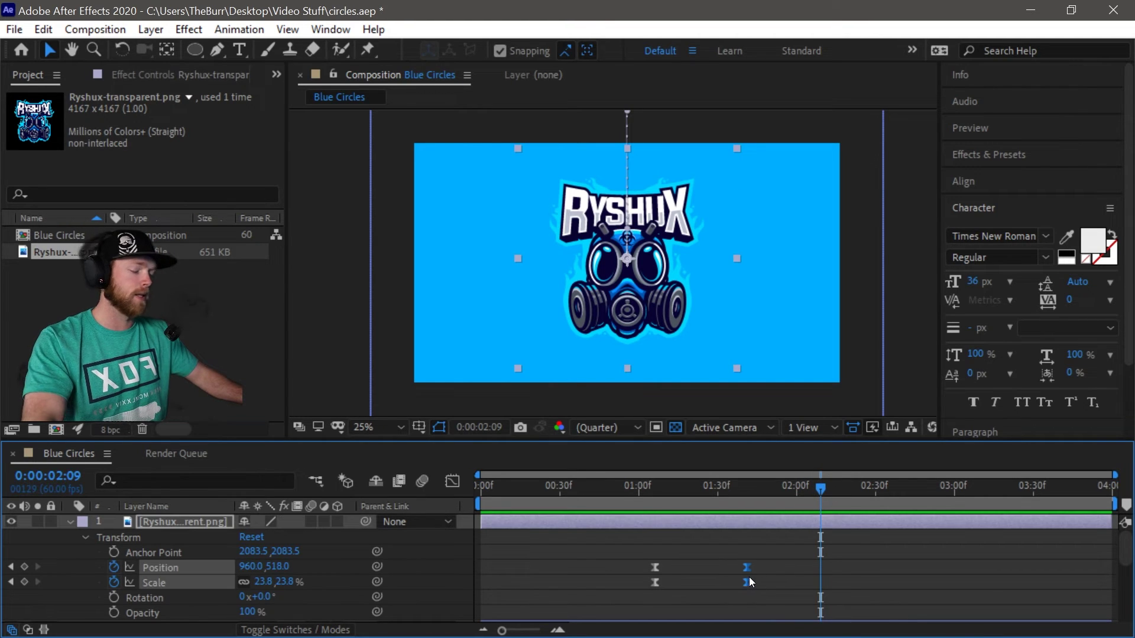
pyautogui.hotkey('ctrl', 'c')
pyautogui.hotkey('ctrl', 'v')
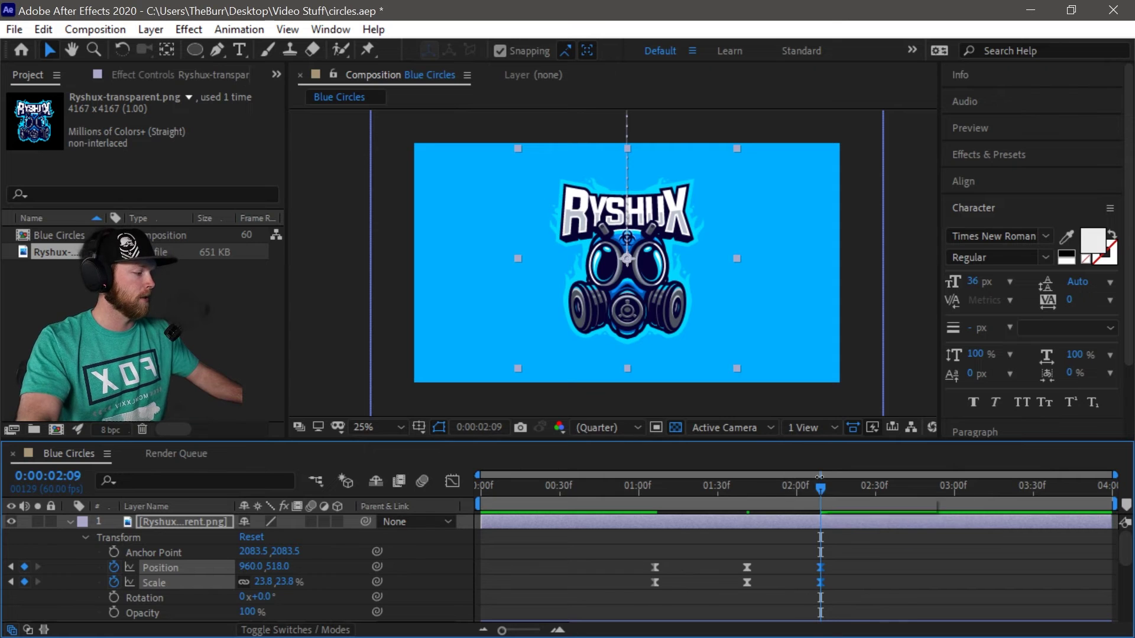
# Duplicate the logo's first pair of Position and Scale keyframes at about 0:00:02:50 and preview the logo moving in and out.
pyautogui.moveTo(820, 488)
pyautogui.mouseDown()
pyautogui.moveTo(732, 489)
pyautogui.moveTo(827, 510)
pyautogui.mouseUp()
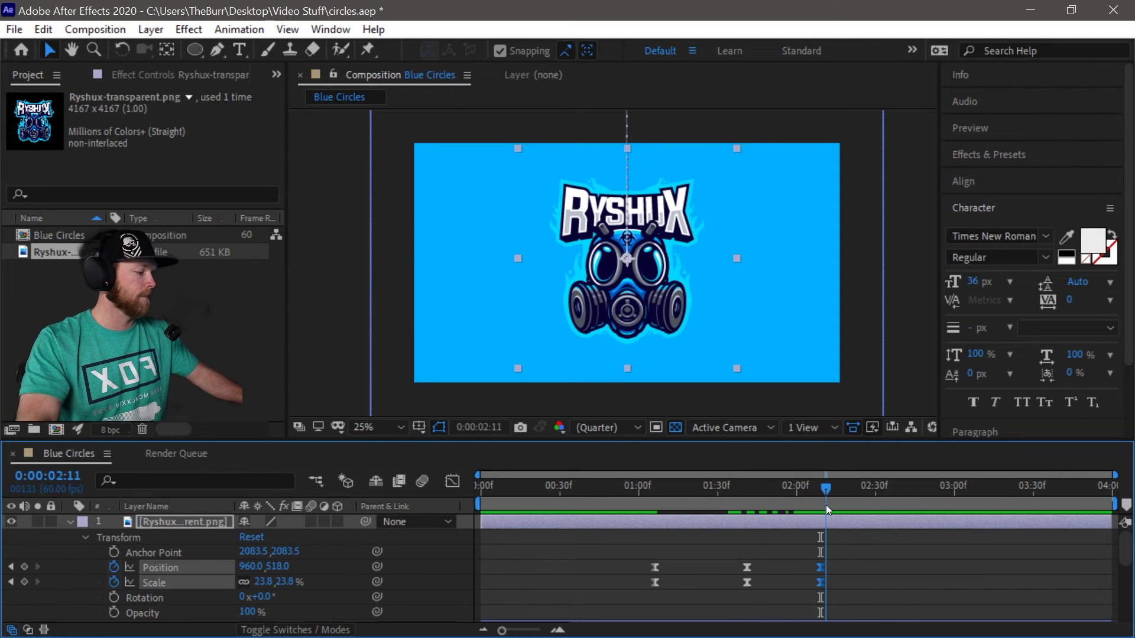
pyautogui.moveTo(647, 556); pyautogui.dragTo(660, 576)
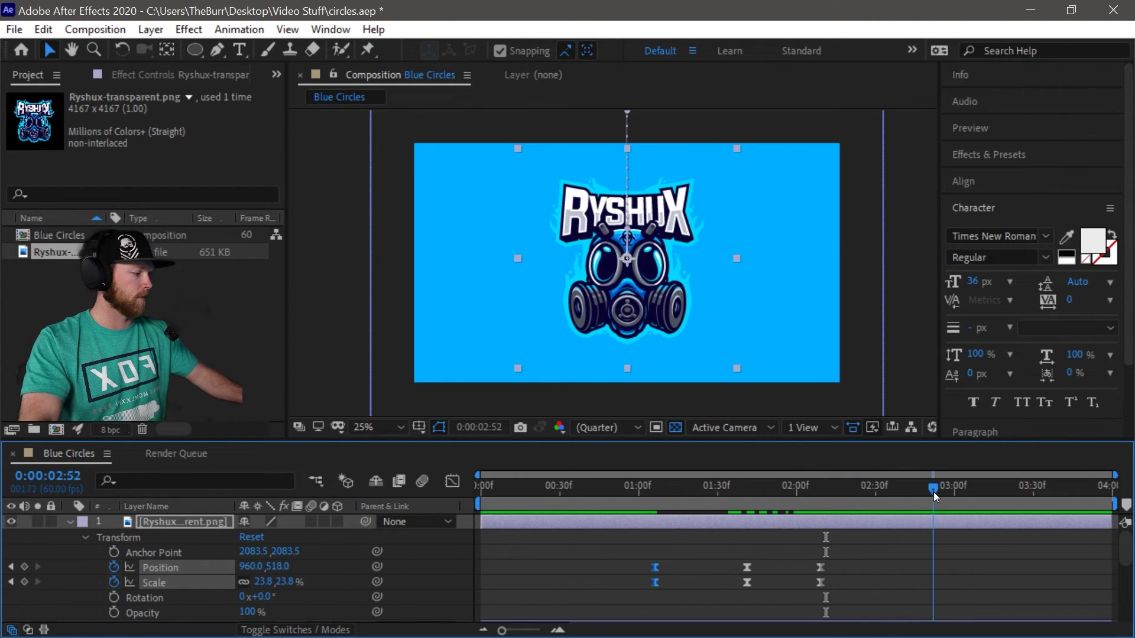
pyautogui.moveTo(932, 492); pyautogui.dragTo(497, 499)
pyautogui.hotkey('ctrl', 'v')
pyautogui.press('space')
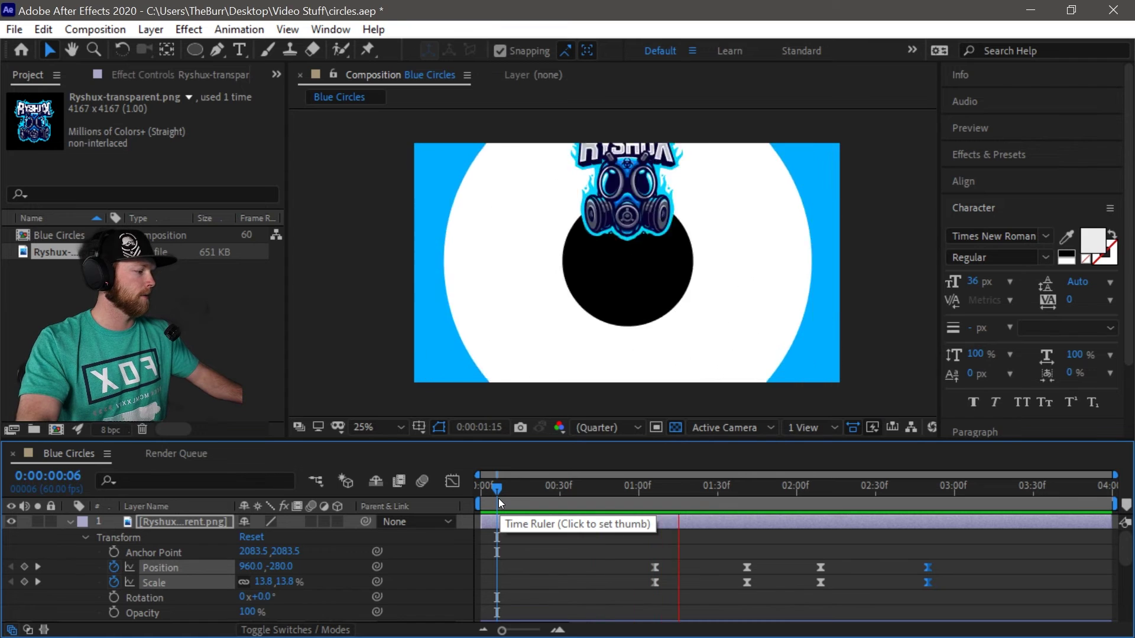
pyautogui.press('space')
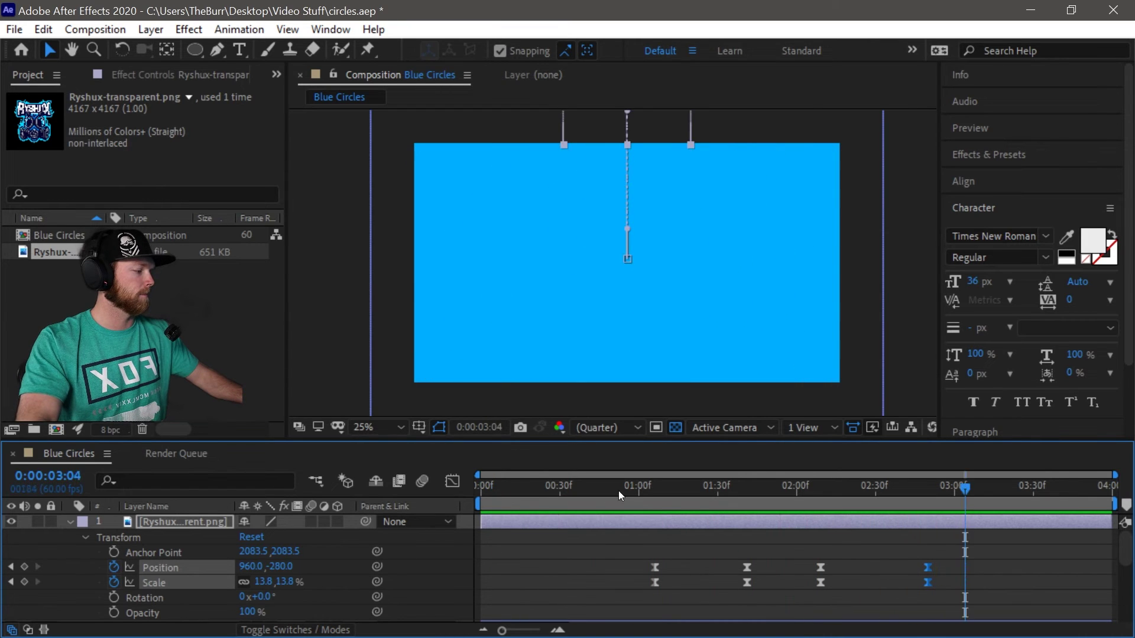
pyautogui.click(925, 485)
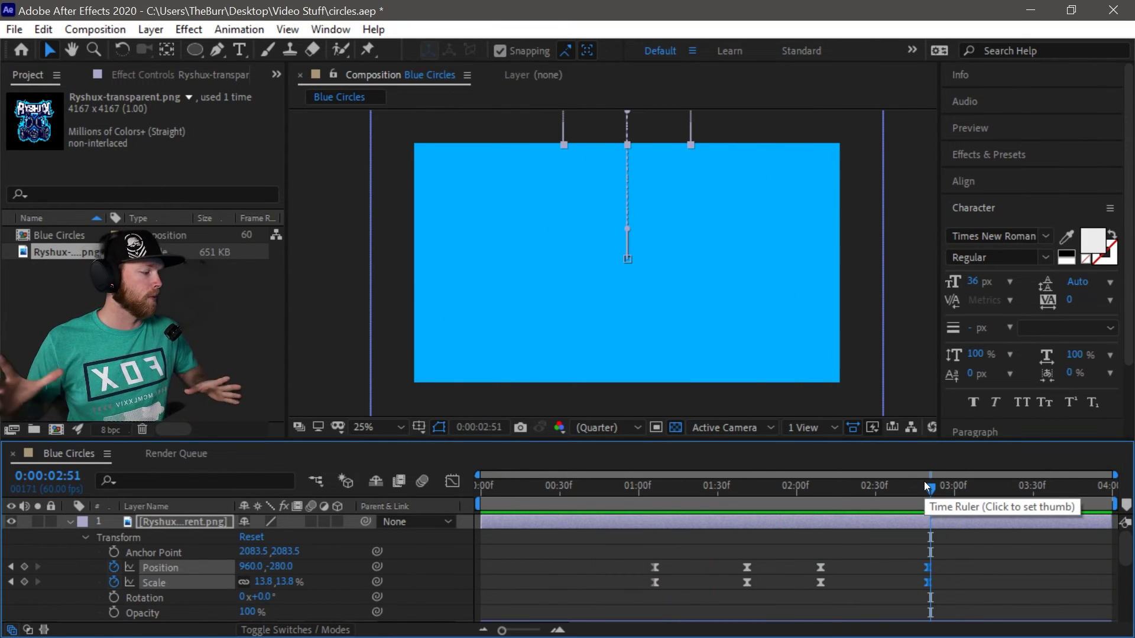
# Collapse the logo layer and duplicate the Blue Circle mask's second Mask Expansion keyframe at 0:00:02:12.
pyautogui.keyDown('ctrl'); pyautogui.click(74, 519); pyautogui.keyUp('ctrl')
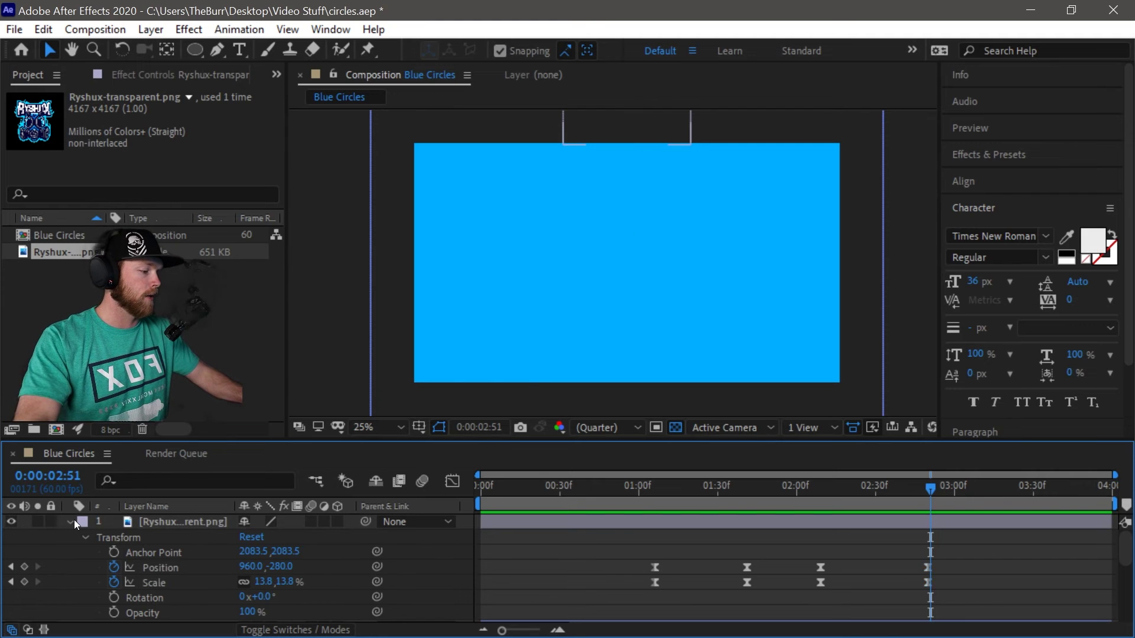
pyautogui.click(72, 521)
pyautogui.scroll(-2, 211, 523)
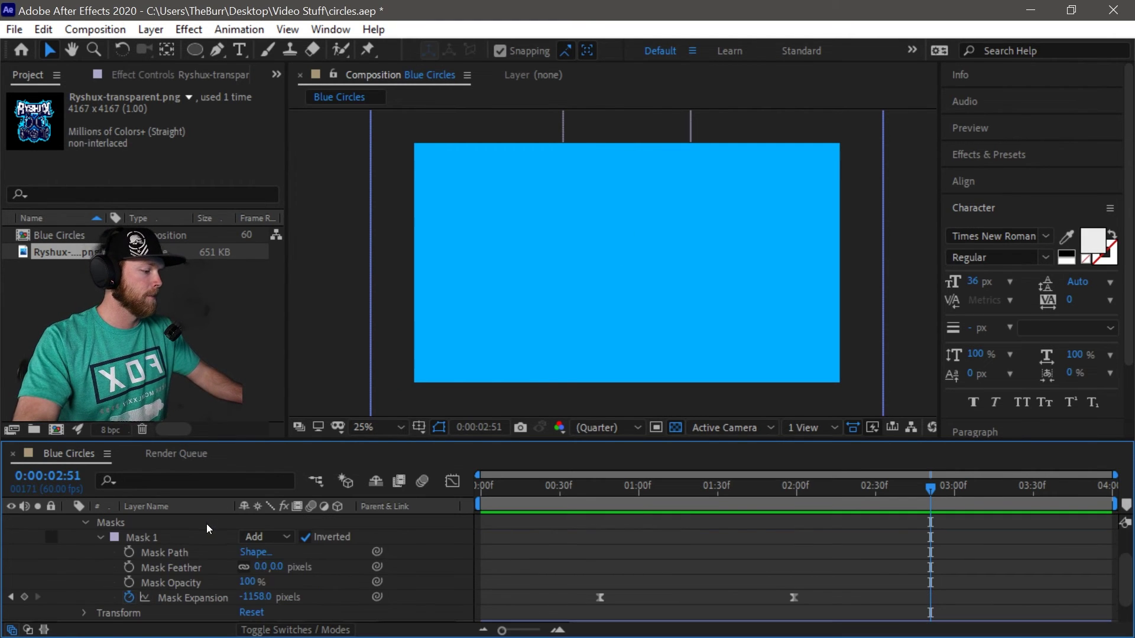
pyautogui.moveTo(752, 492); pyautogui.dragTo(831, 499)
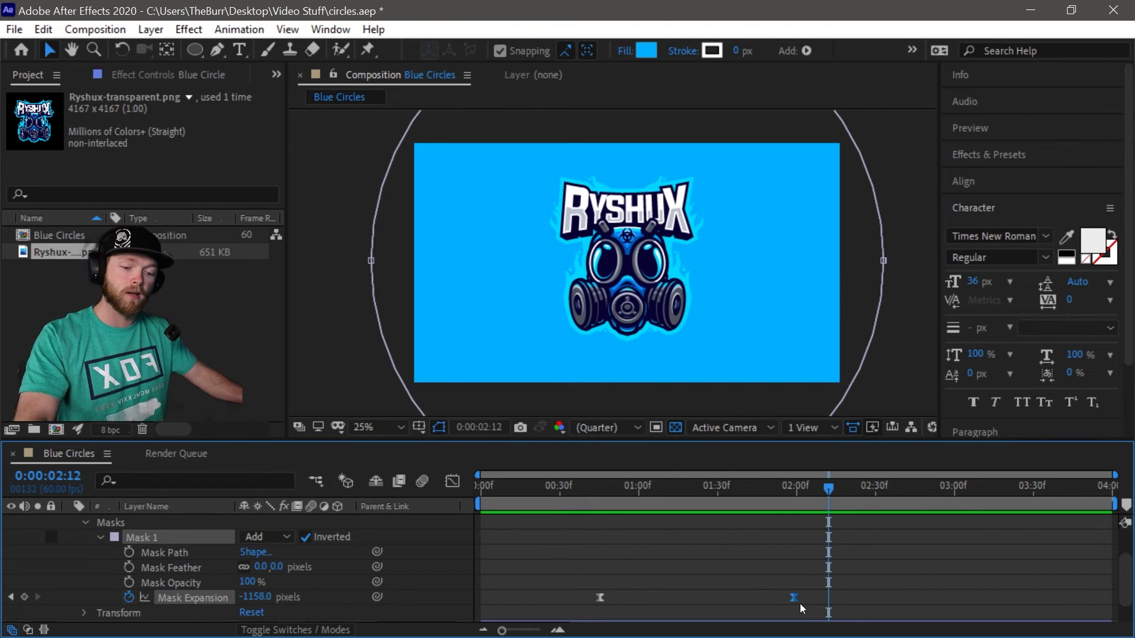
pyautogui.hotkey('ctrl', 'c')
pyautogui.hotkey('ctrl', 'v')
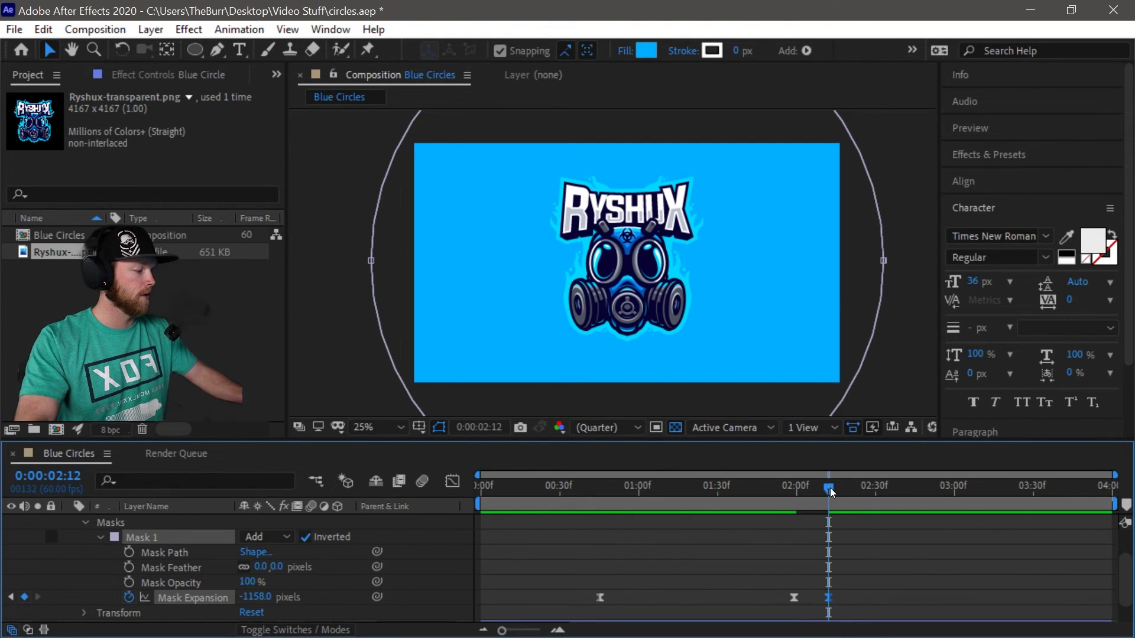
# Duplicate the Blue Circle mask's first Mask Expansion keyframe at 0:00:02:47 and preview the composition from the start.
pyautogui.moveTo(830, 488); pyautogui.dragTo(917, 498)
pyautogui.moveTo(596, 584); pyautogui.dragTo(628, 614)
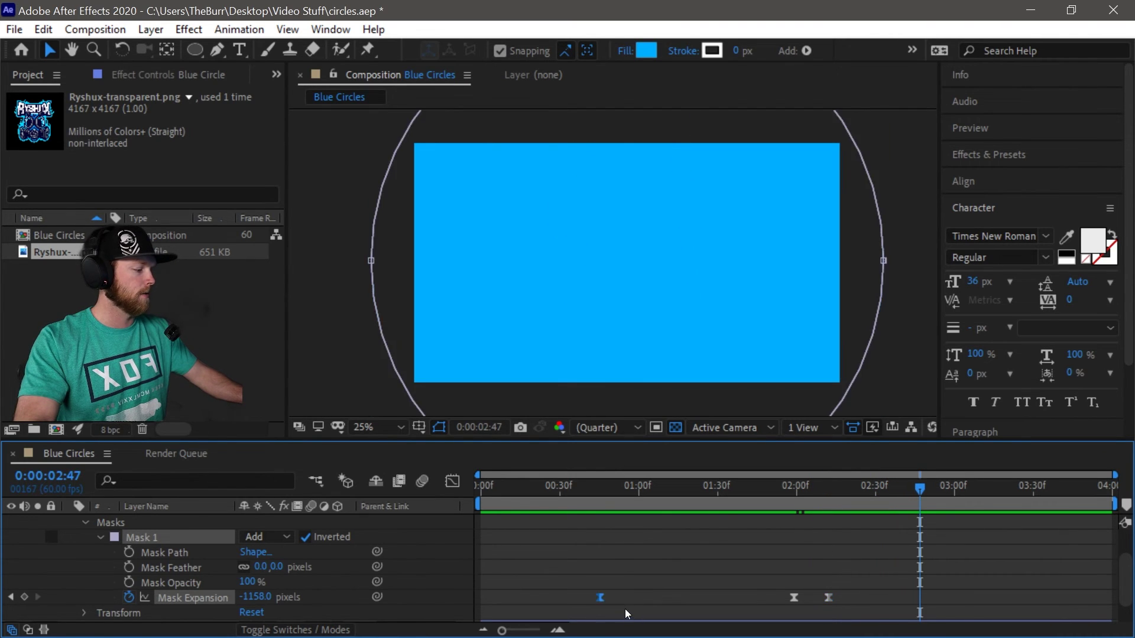
pyautogui.hotkey('ctrl', 'v')
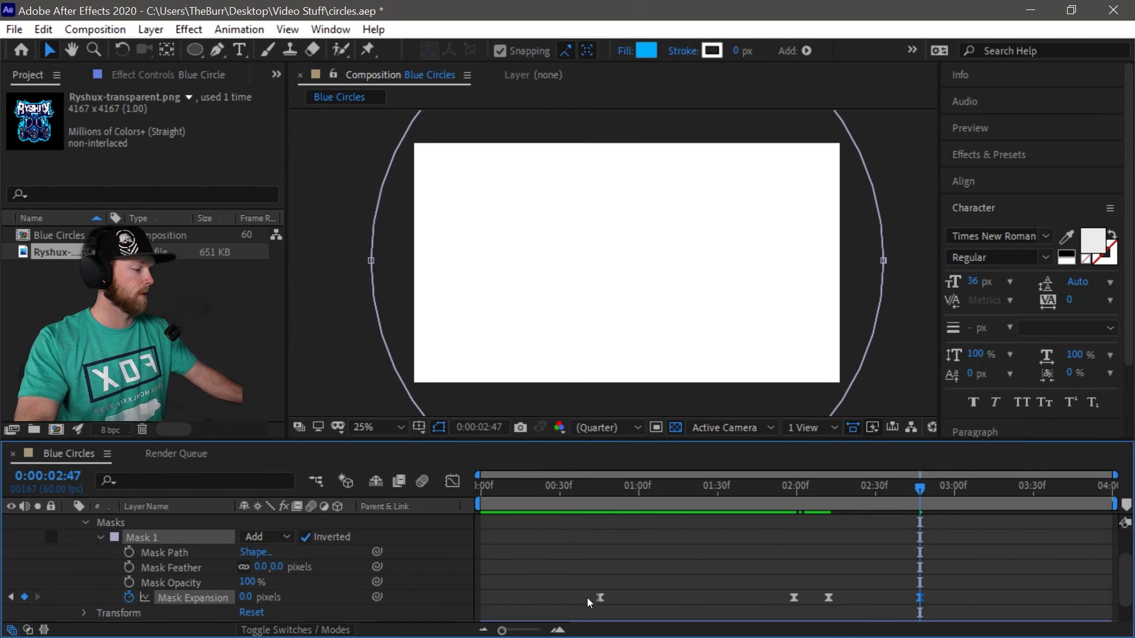
pyautogui.moveTo(920, 497); pyautogui.dragTo(376, 494)
pyautogui.press('space')
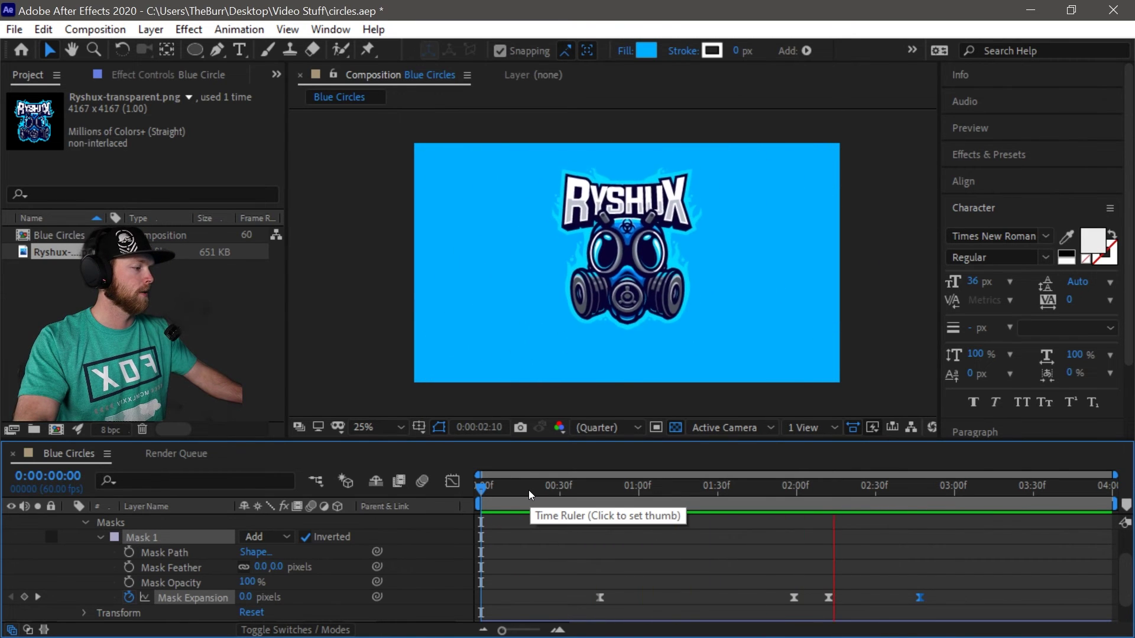
pyautogui.press('space')
# Collapse the Blue Circle layer and duplicate the White Circle mask's second Mask Expansion keyframe at 0:00:02:26.
pyautogui.moveTo(960, 484); pyautogui.dragTo(917, 492)
pyautogui.scroll(2, 91, 539)
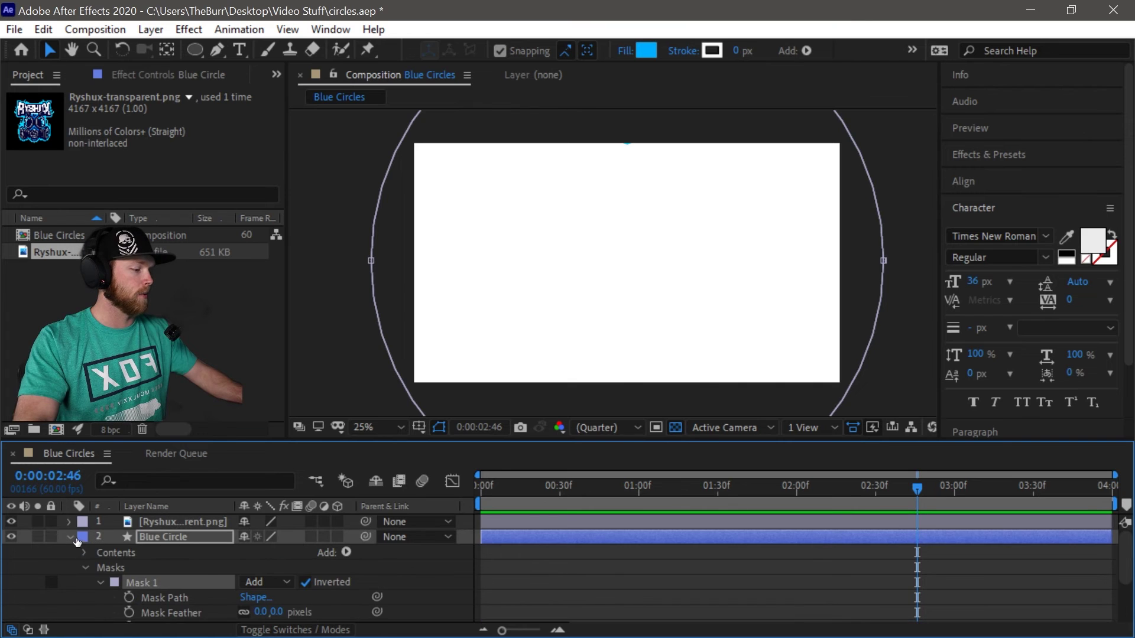
pyautogui.click(71, 537)
pyautogui.click(70, 551)
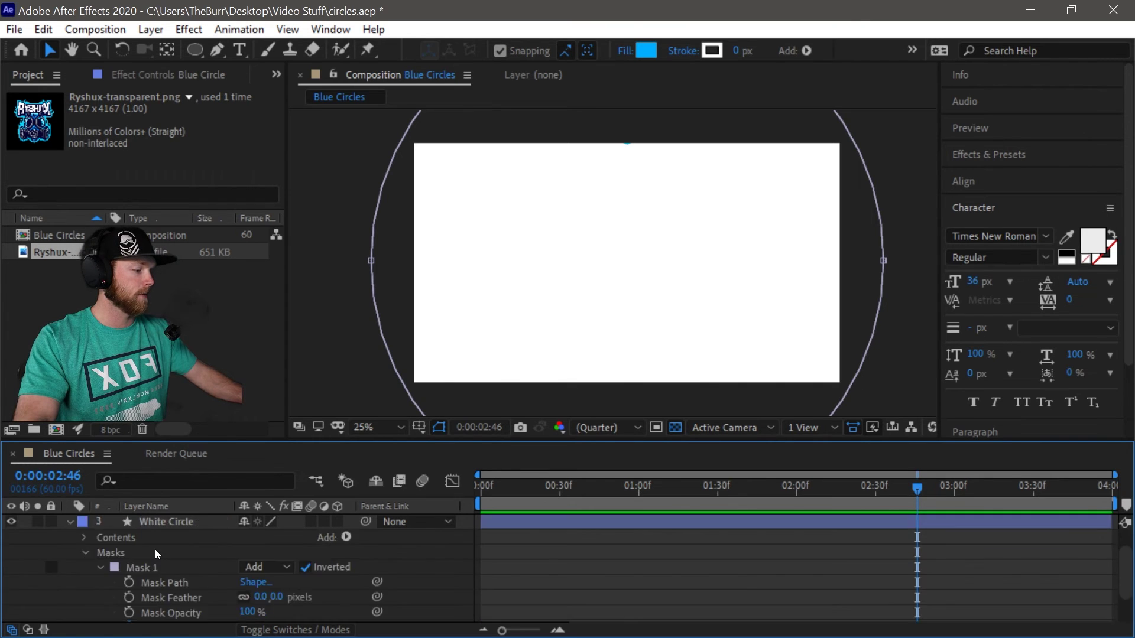
pyautogui.scroll(-2, 155, 548)
pyautogui.moveTo(917, 495); pyautogui.dragTo(864, 489)
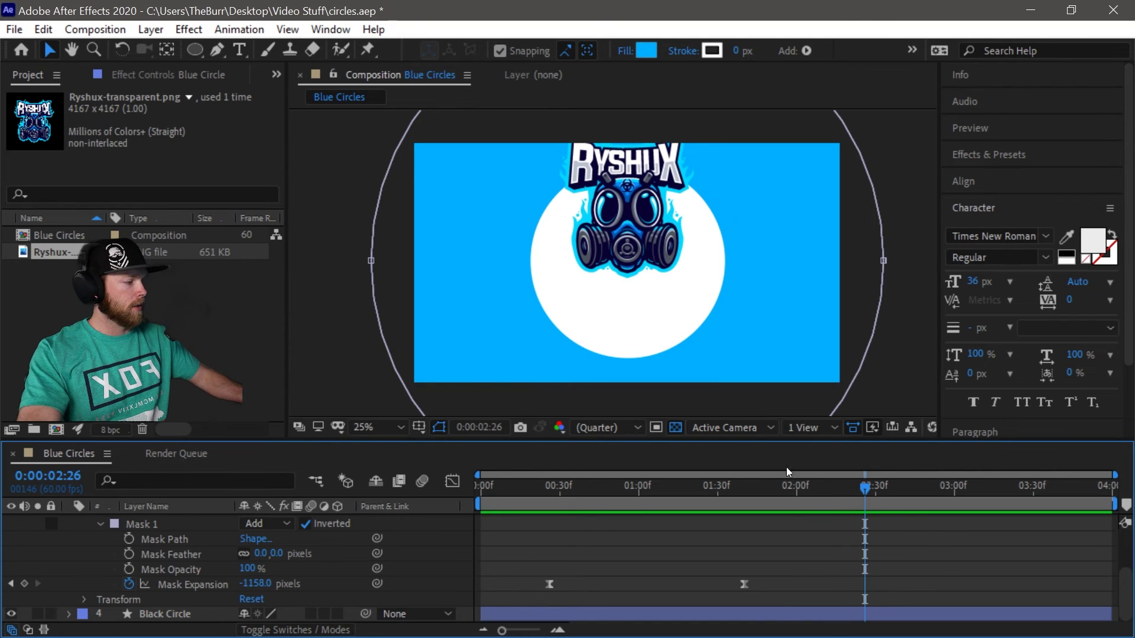
pyautogui.click(743, 584)
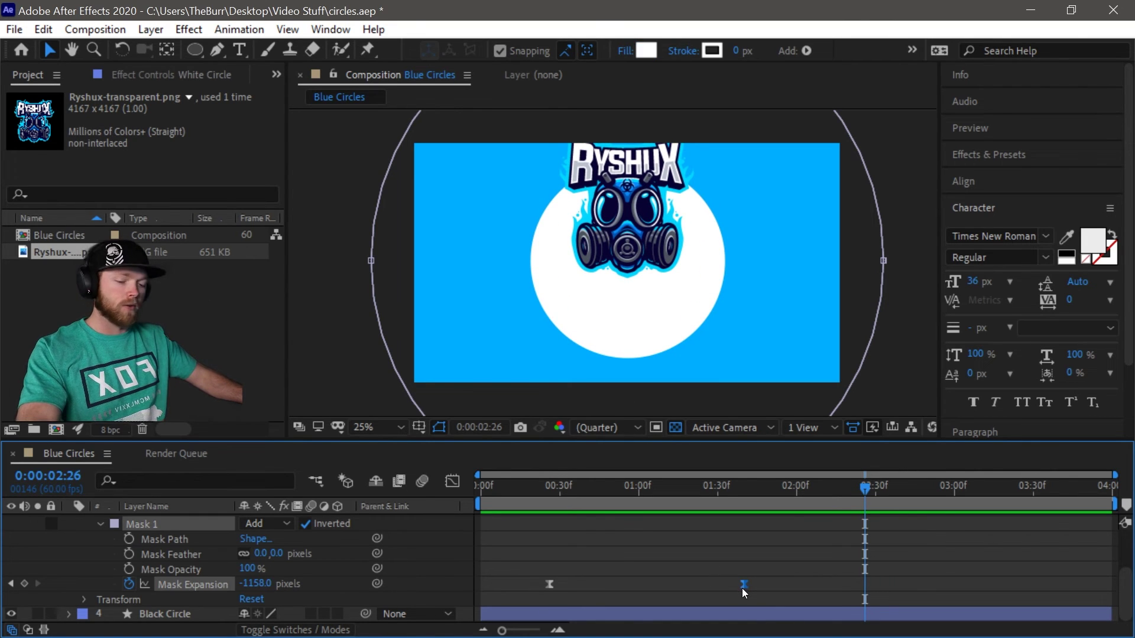
pyautogui.hotkey('ctrl', 'c')
pyautogui.hotkey('ctrl', 'v')
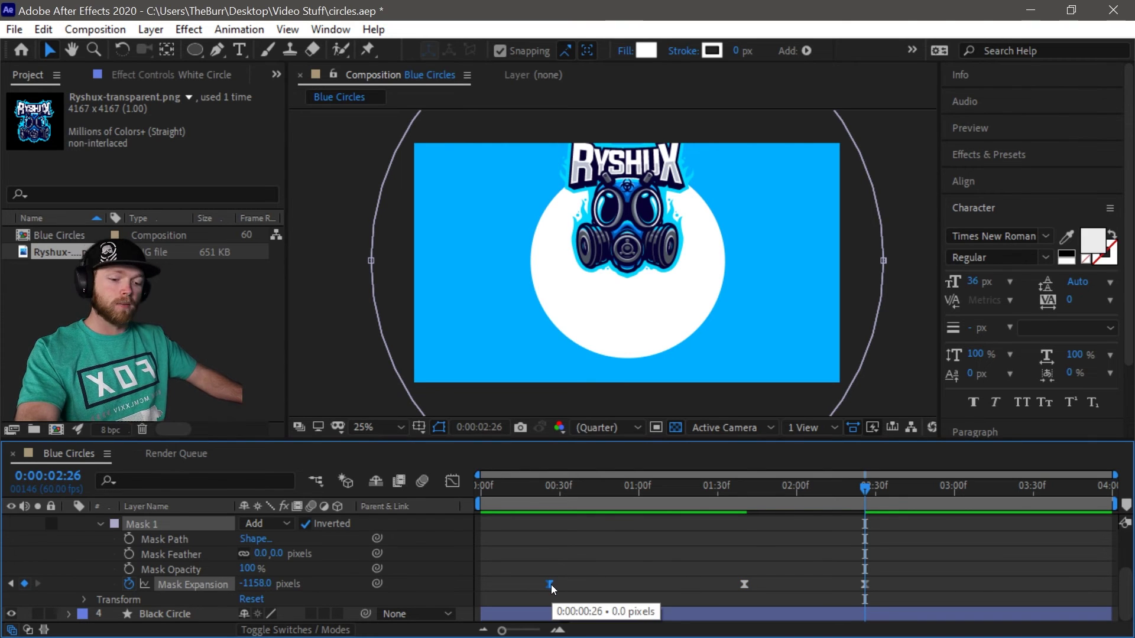
# Duplicate the White Circle mask's first Mask Expansion keyframe at about 0:00:03:00 and preview the composition from the start.
pyautogui.moveTo(865, 488); pyautogui.dragTo(407, 488)
pyautogui.hotkey('ctrl', 'v')
pyautogui.press('space')
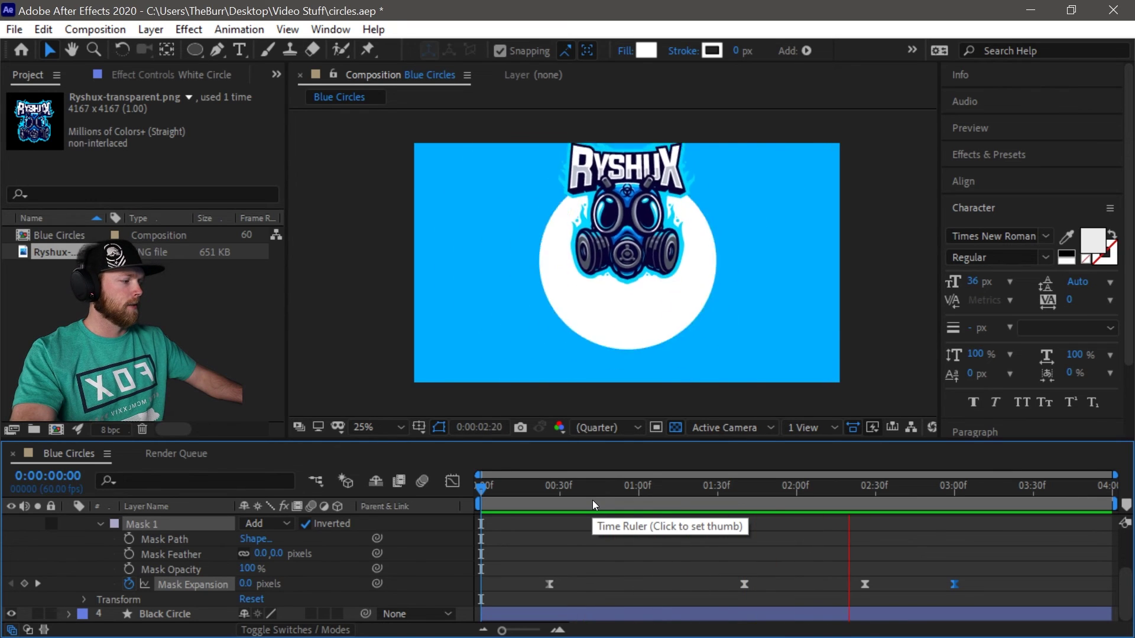
pyautogui.press('space')
# Collapse the White Circle layer and duplicate the Black Circle mask's second Mask Expansion keyframe at 0:00:02:40.
pyautogui.scroll(3, 84, 510)
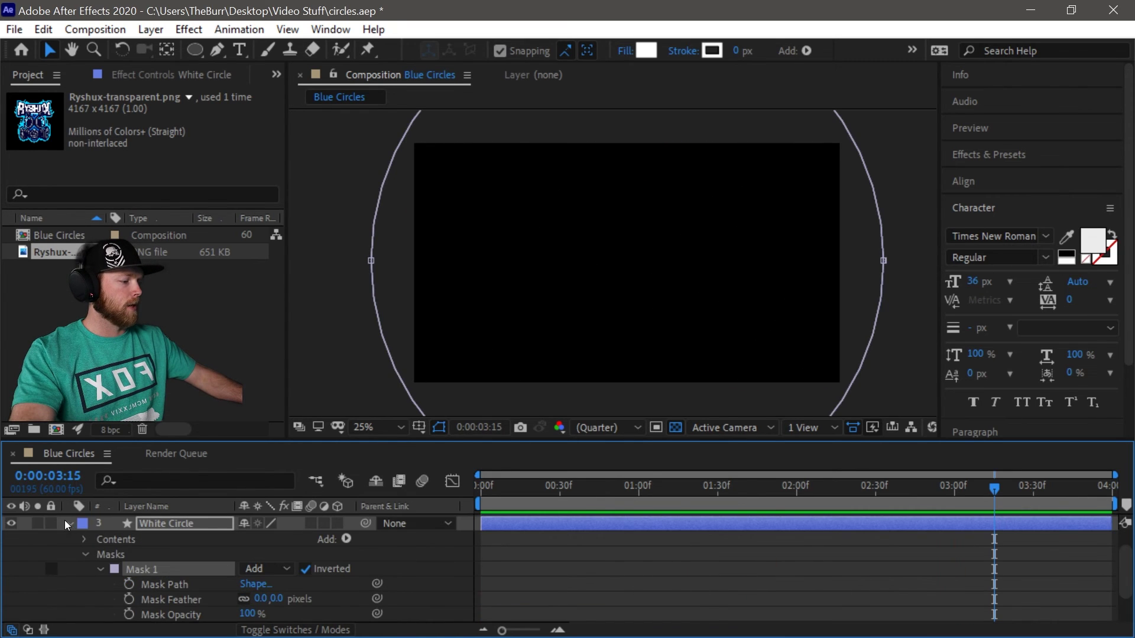
pyautogui.click(68, 522)
pyautogui.click(68, 568)
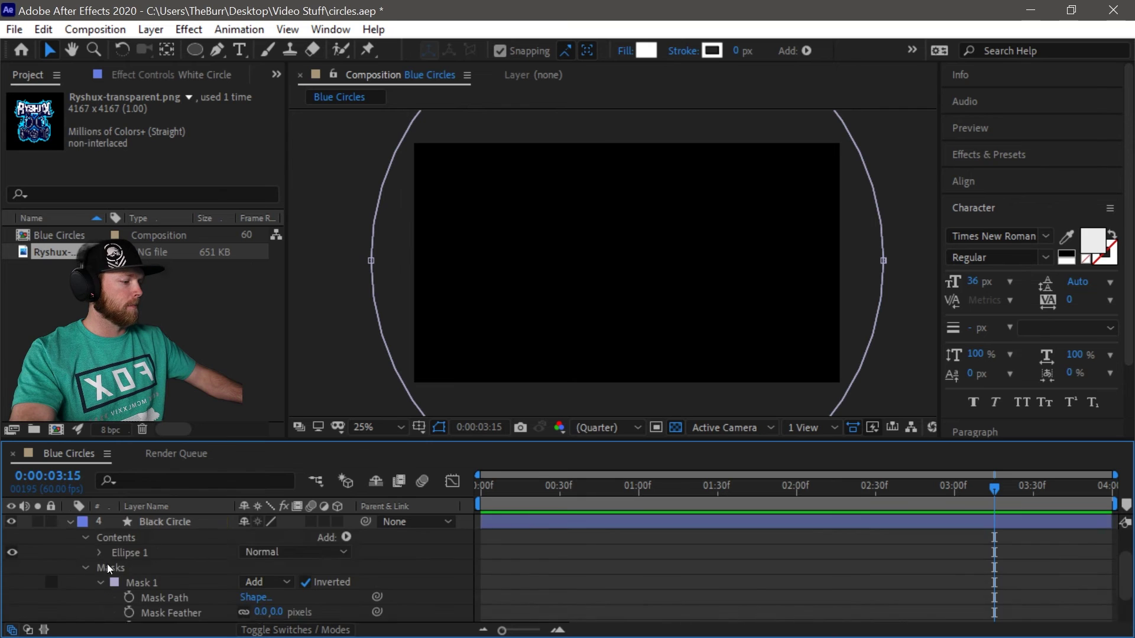
pyautogui.moveTo(990, 486); pyautogui.dragTo(899, 501)
pyautogui.moveTo(897, 501); pyautogui.dragTo(901, 500)
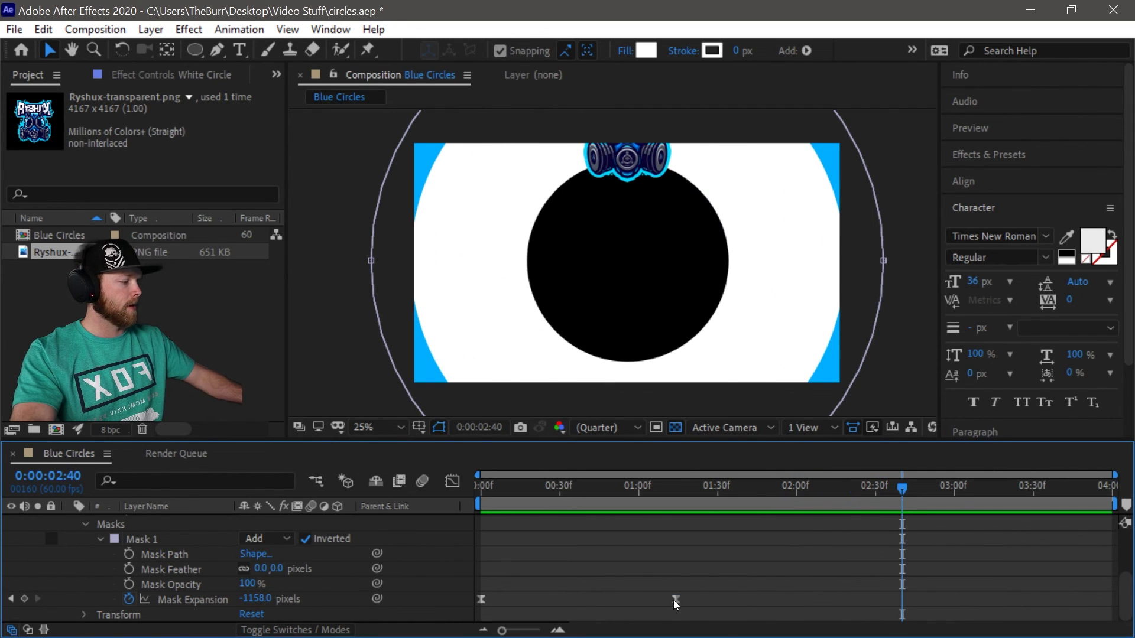
pyautogui.click(676, 600)
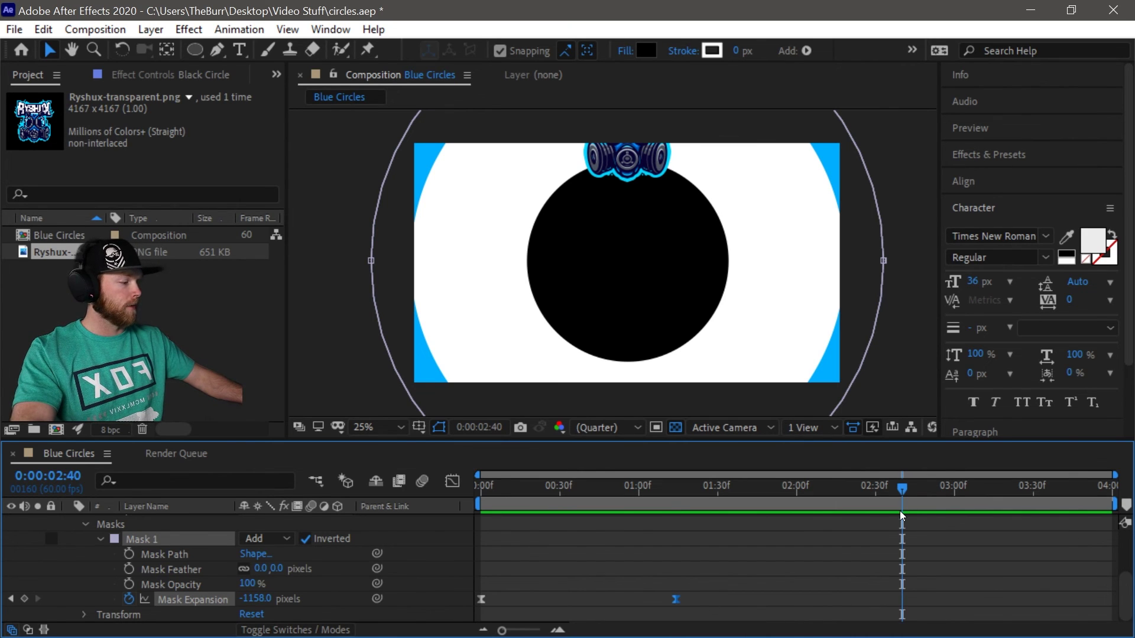
pyautogui.hotkey('ctrl', 'v')
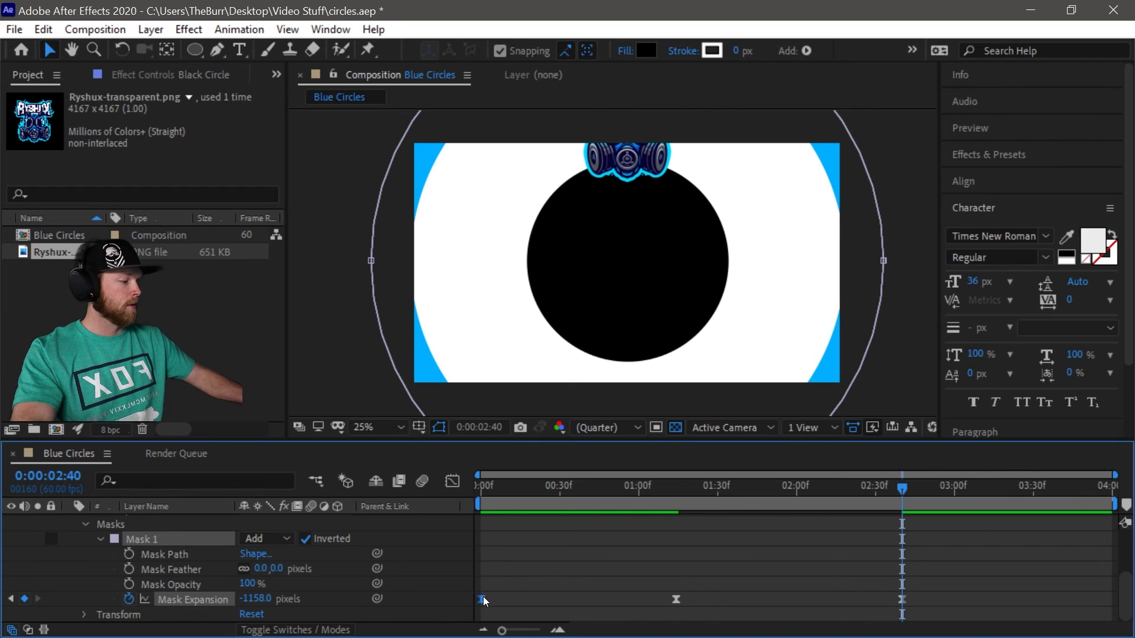
# Duplicate the Black Circle mask's first Mask Expansion keyframe at about 0:00:03:30 and preview the whole transition from the start.
pyautogui.moveTo(900, 490); pyautogui.dragTo(371, 516)
pyautogui.hotkey('ctrl', 'v')
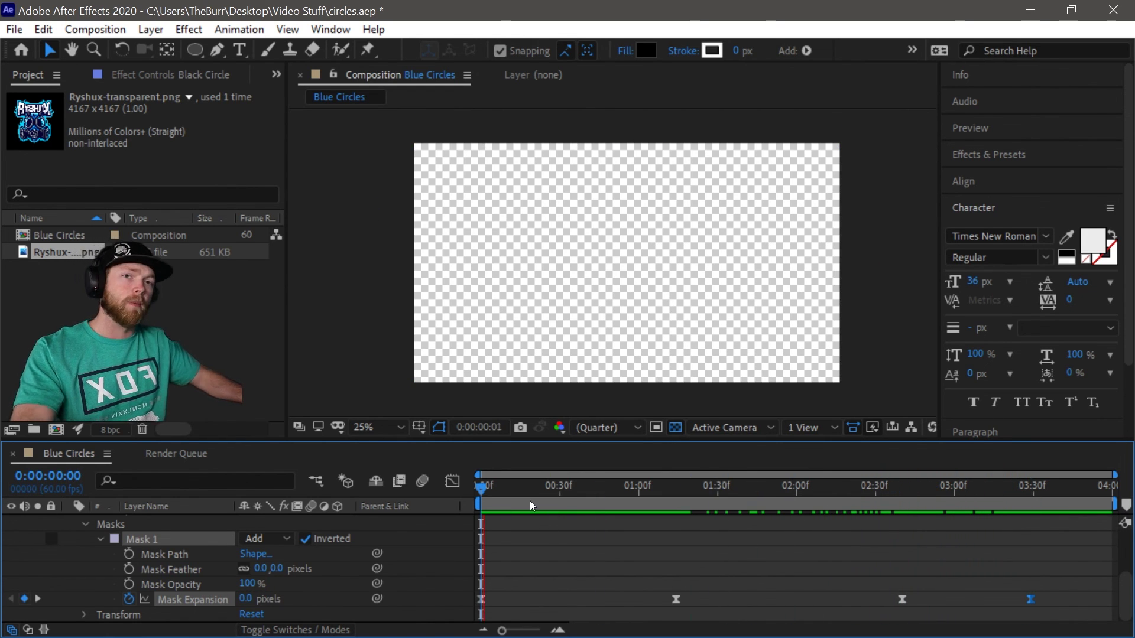
pyautogui.press('space')
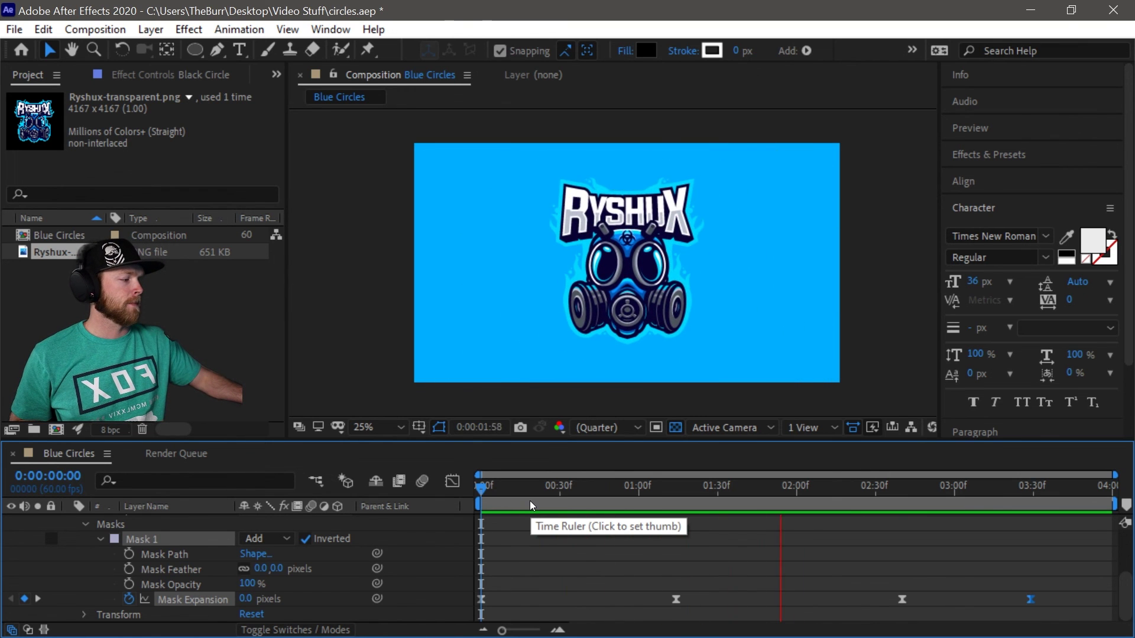